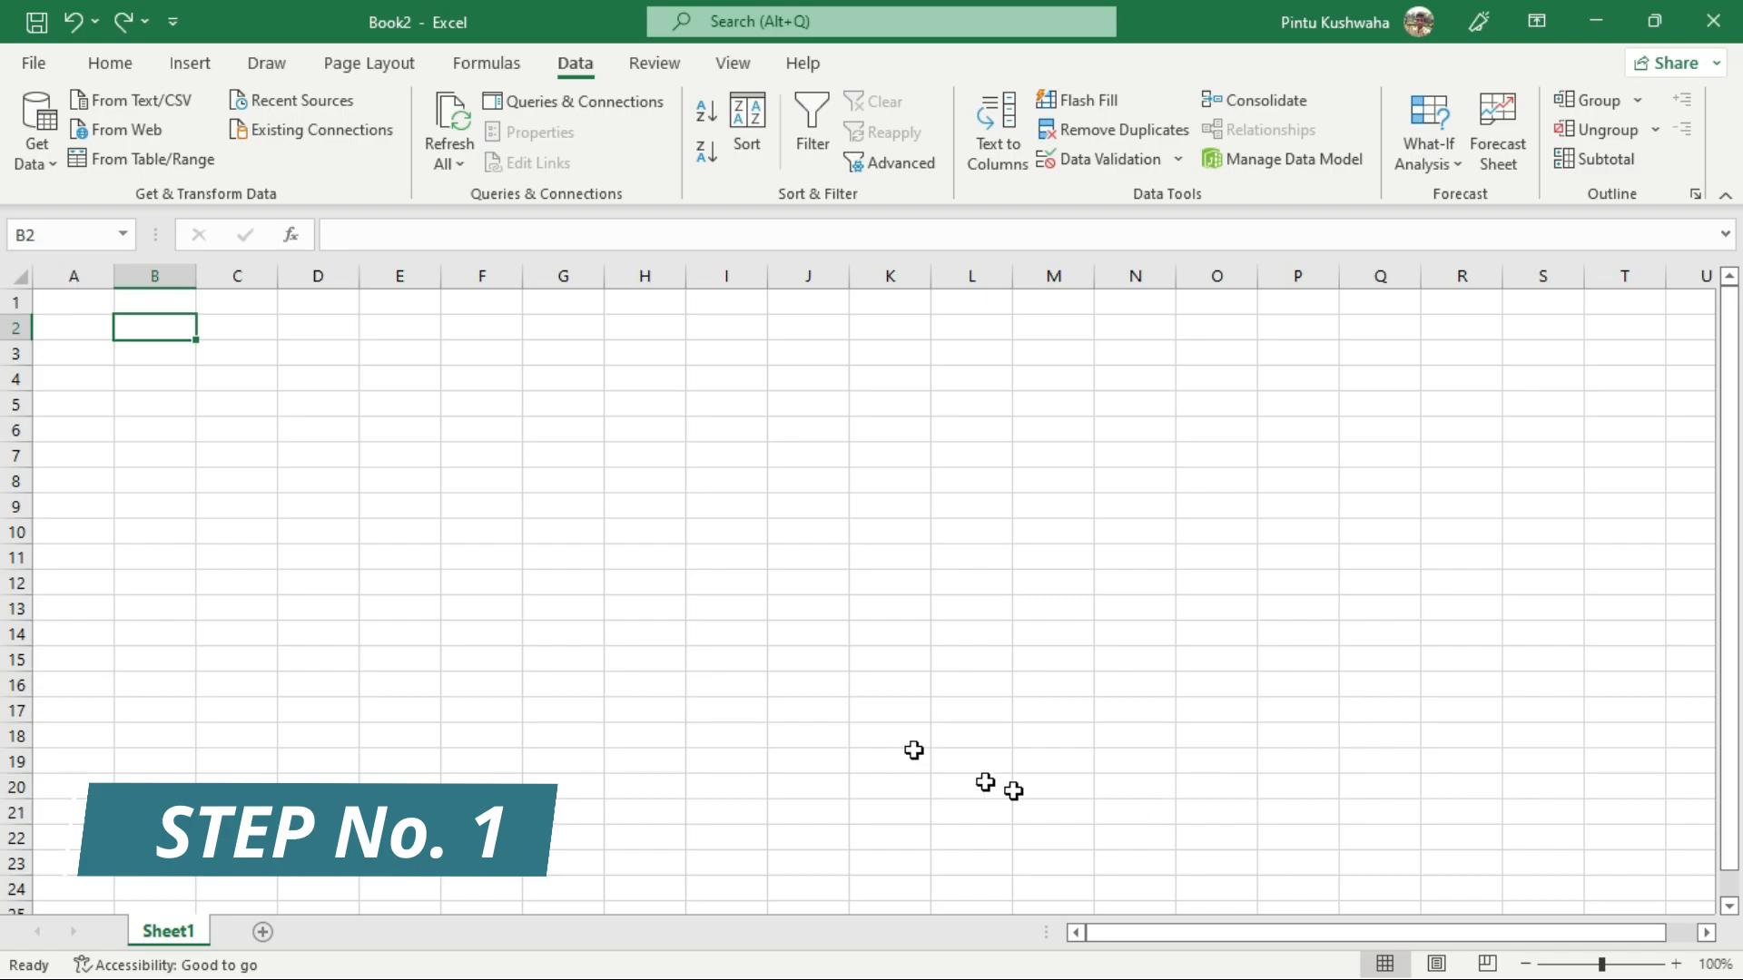
Step: Switch to Chrome and locate the list of Indian states and union territories with their capitals
click(374, 550)
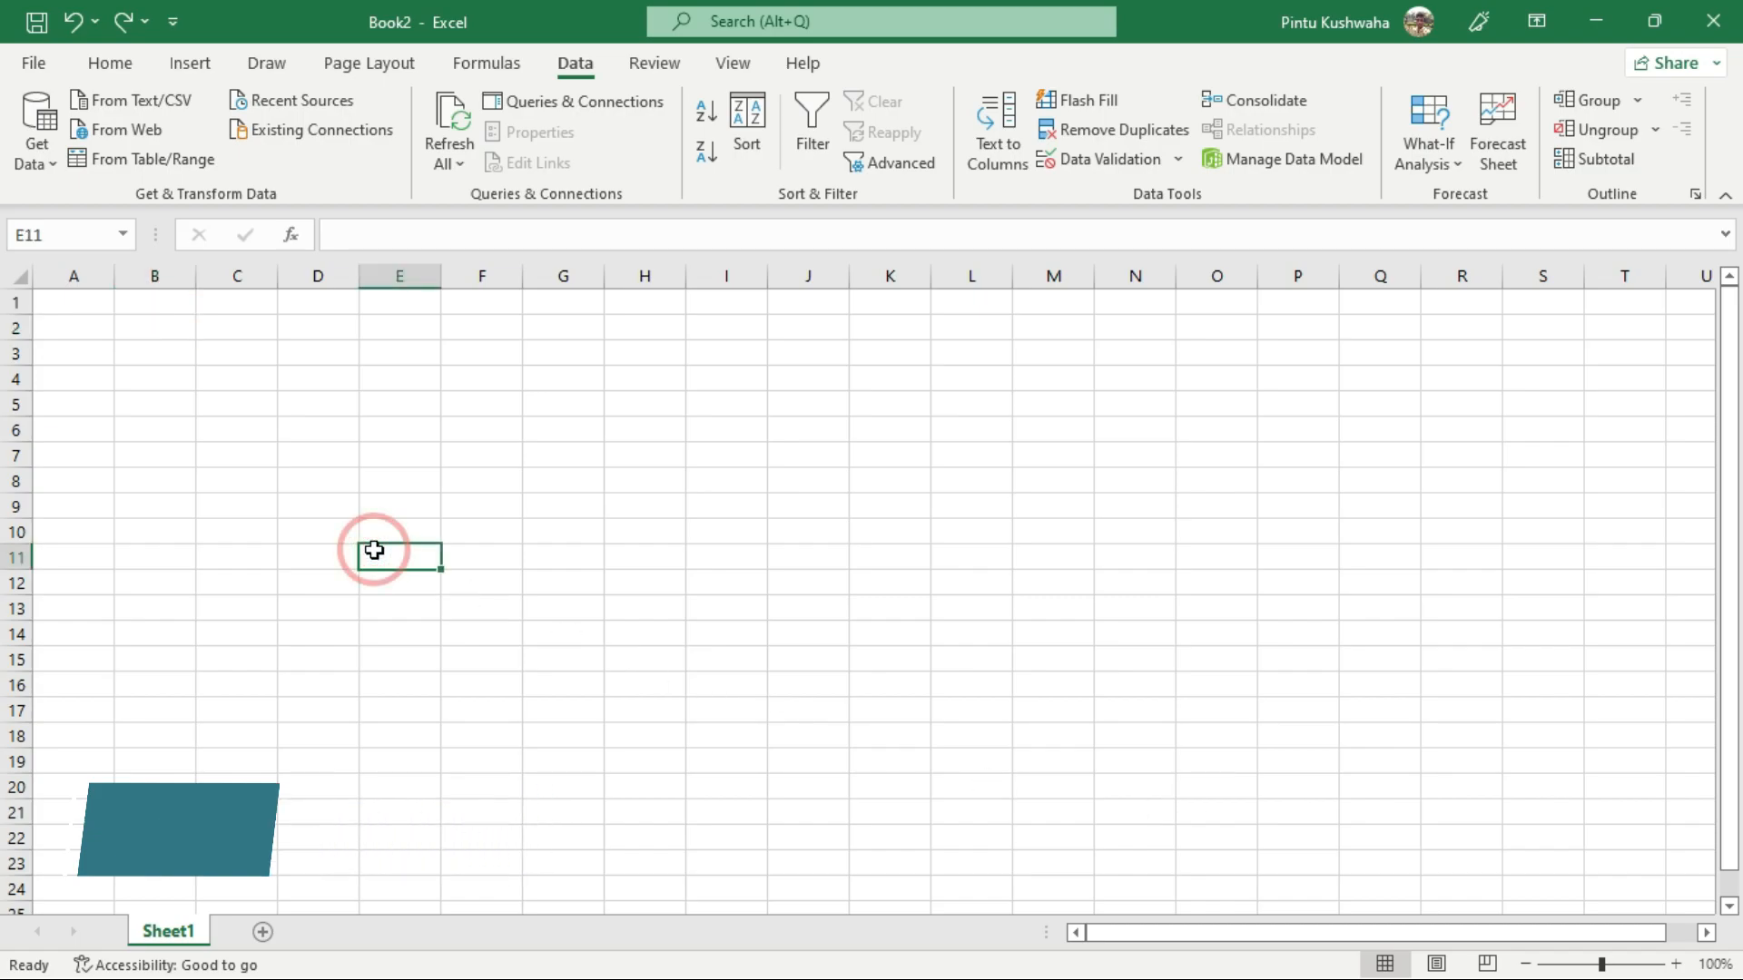
click(187, 373)
key(super)
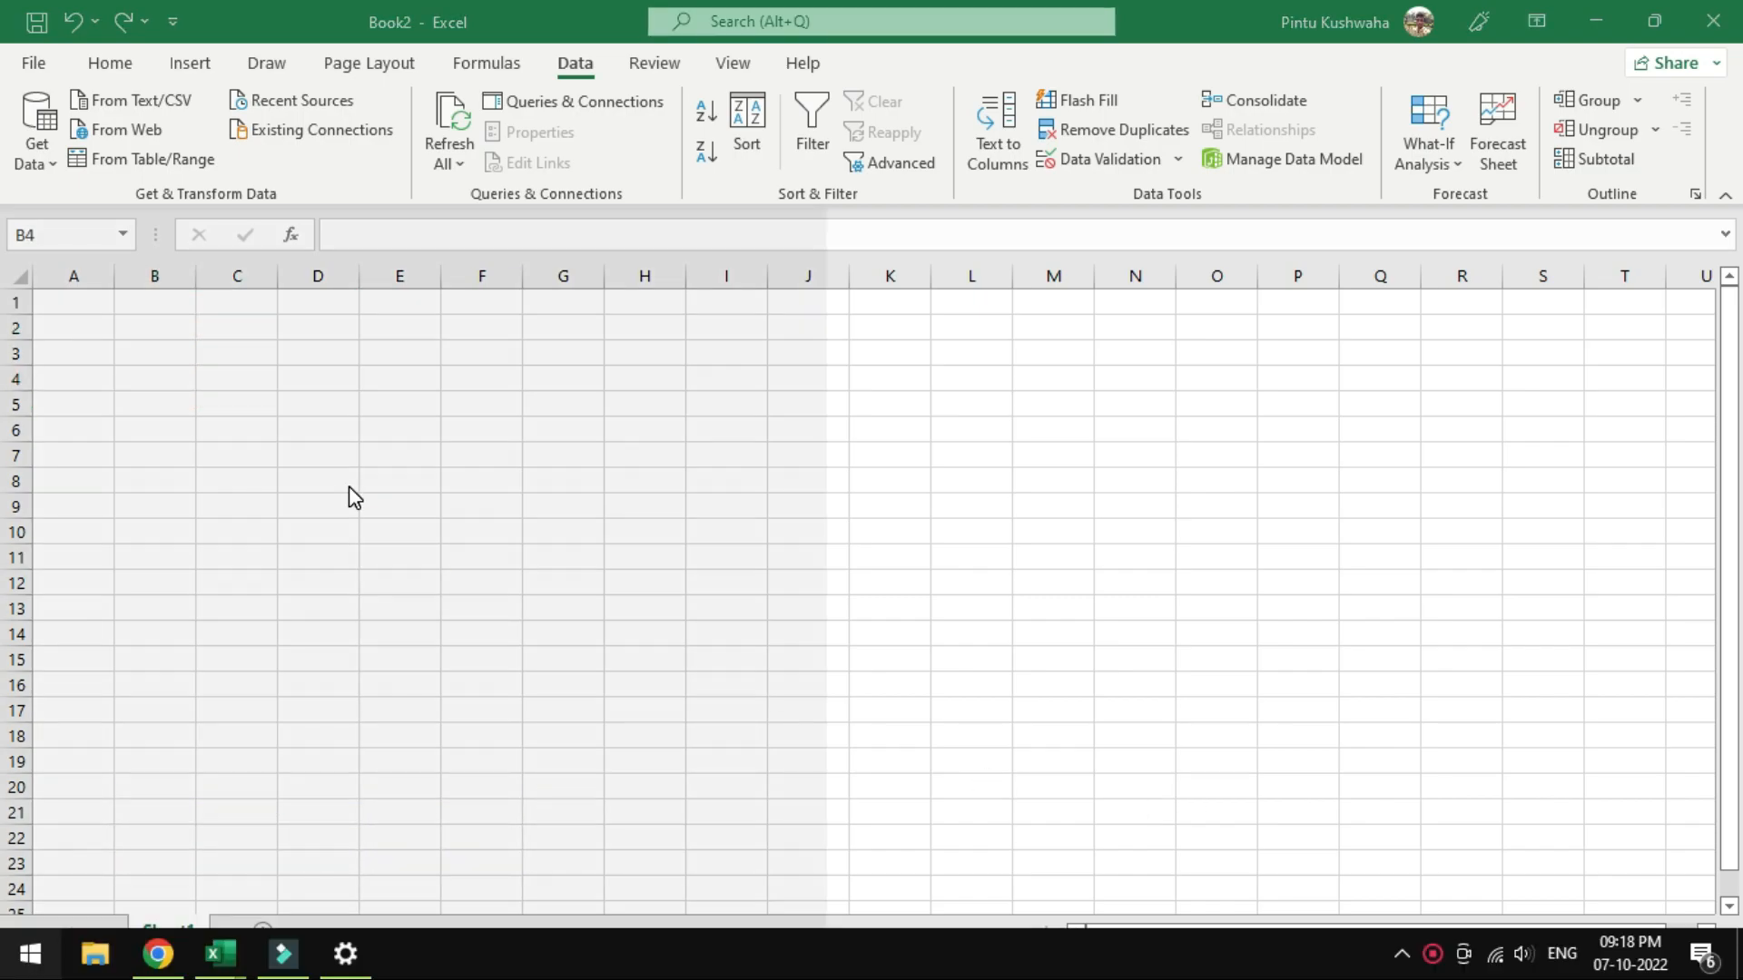
mouse_move(157, 970)
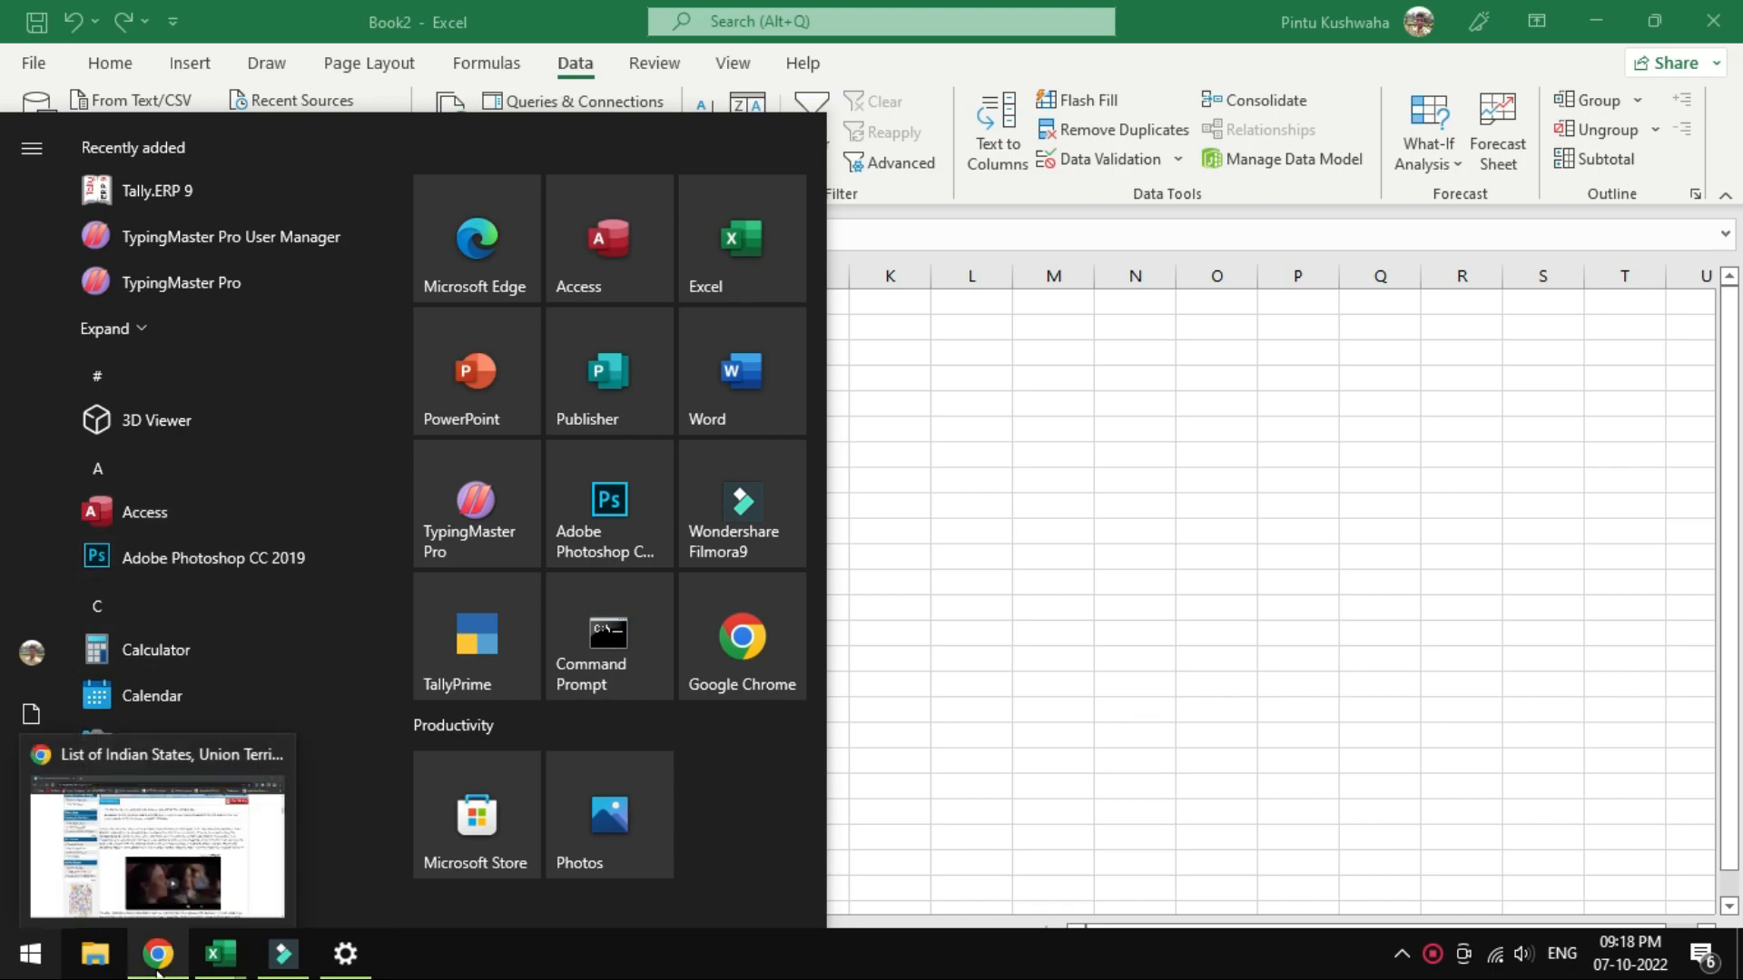
click(163, 829)
scroll(789, 436, down, 20)
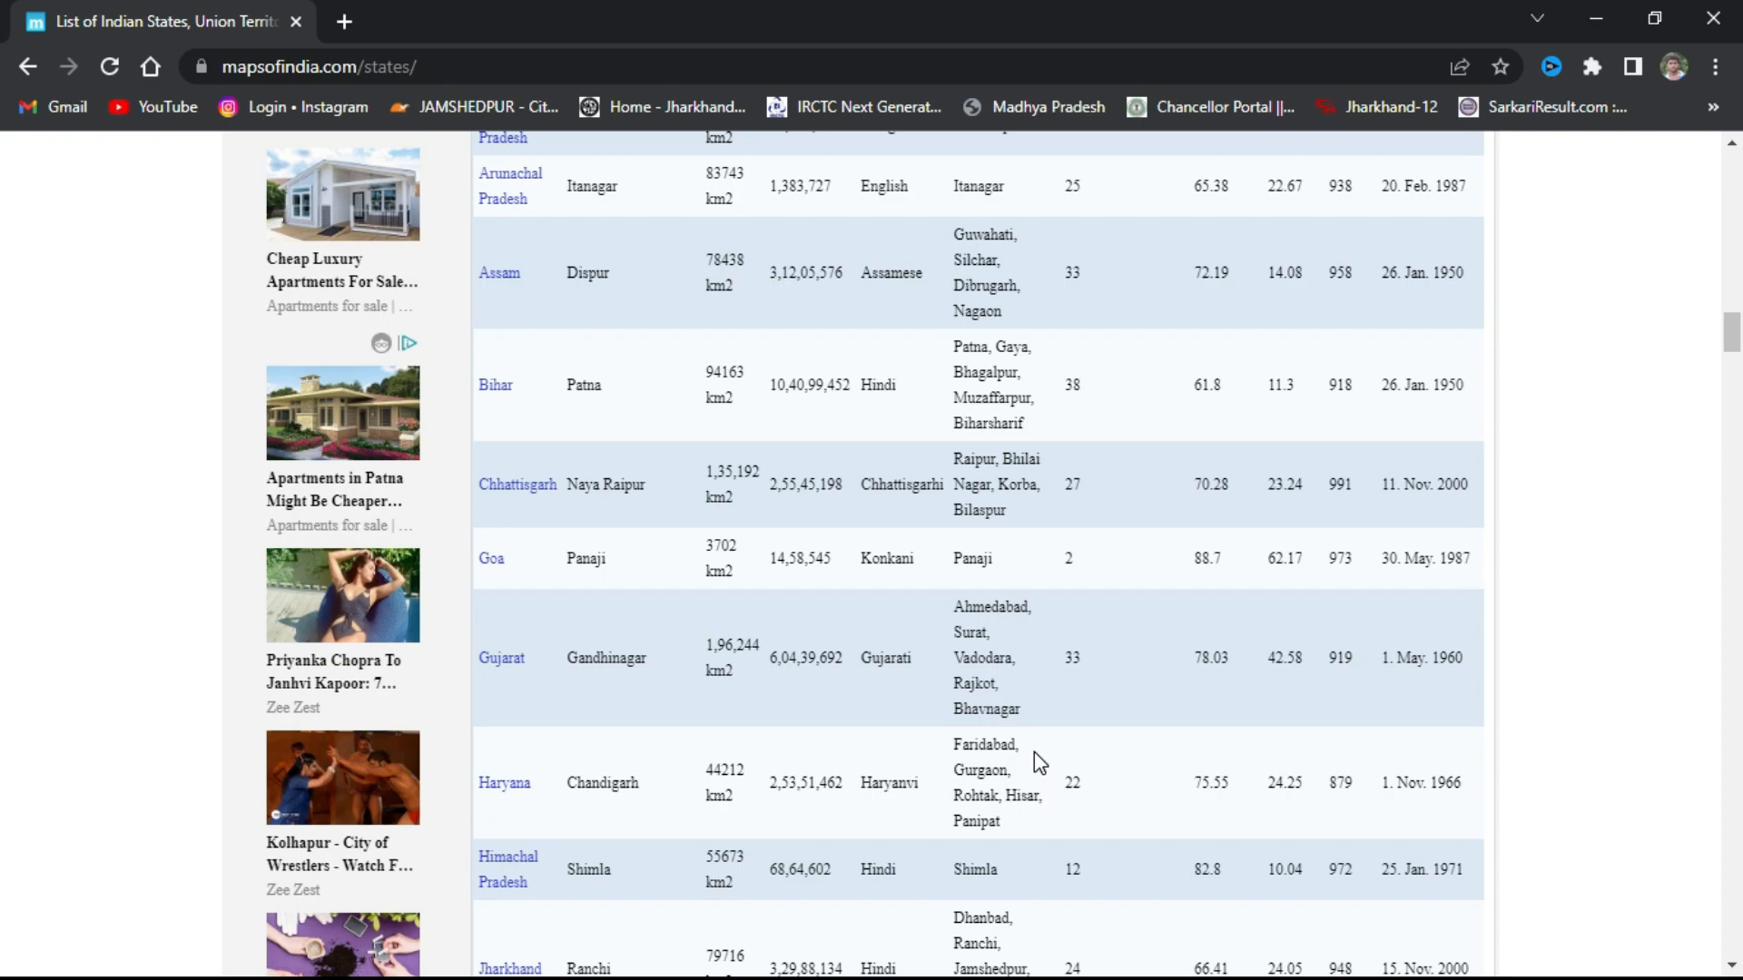
scroll(1035, 753, up, 4)
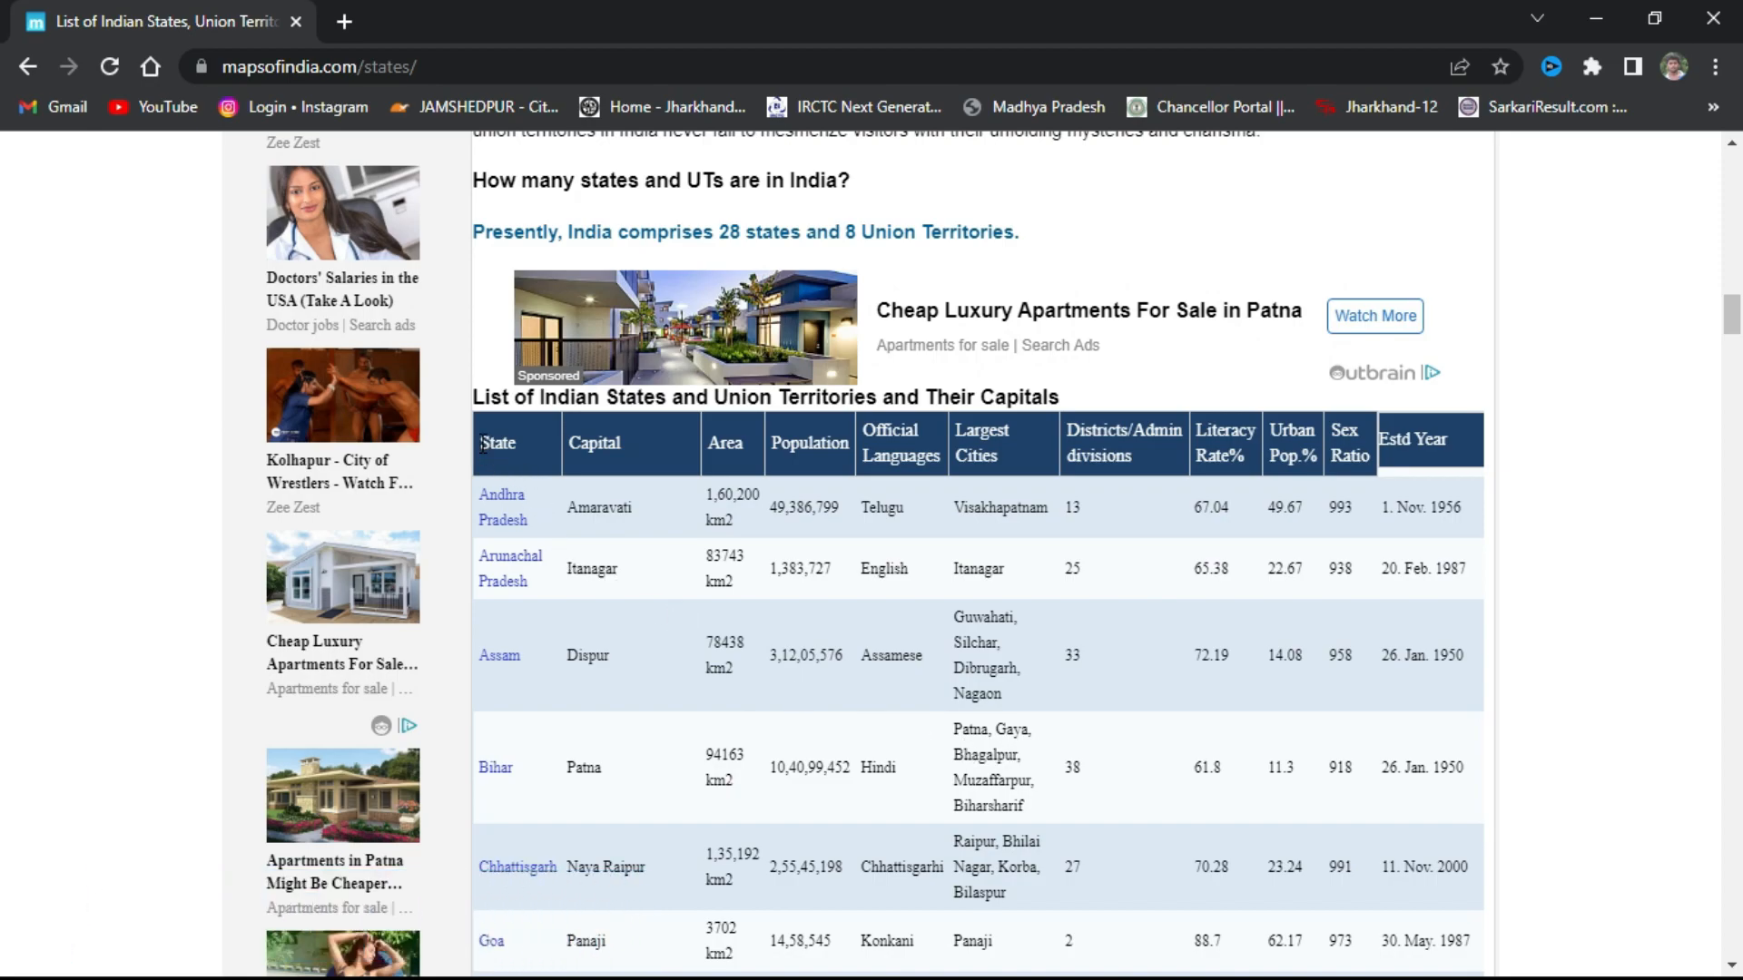
Step: Try copying the states table from its header through the Bihar row and pasting it at cell A1 of Book2
drag(481, 443, 1256, 759)
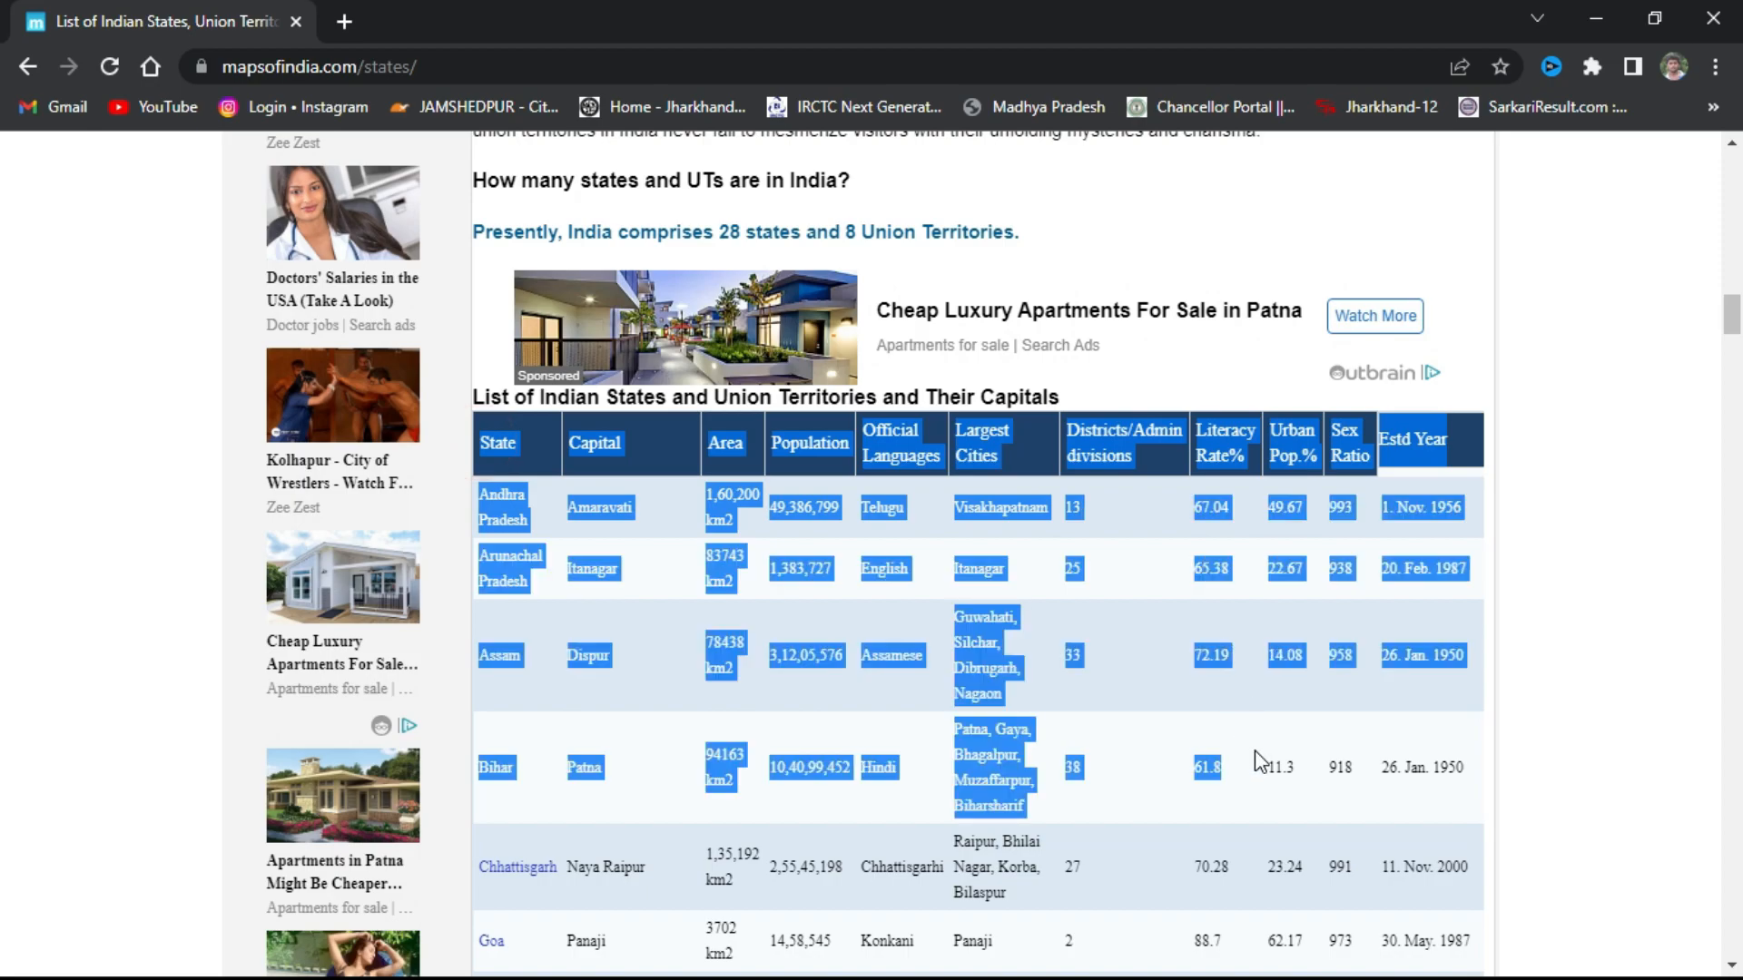
key(super)
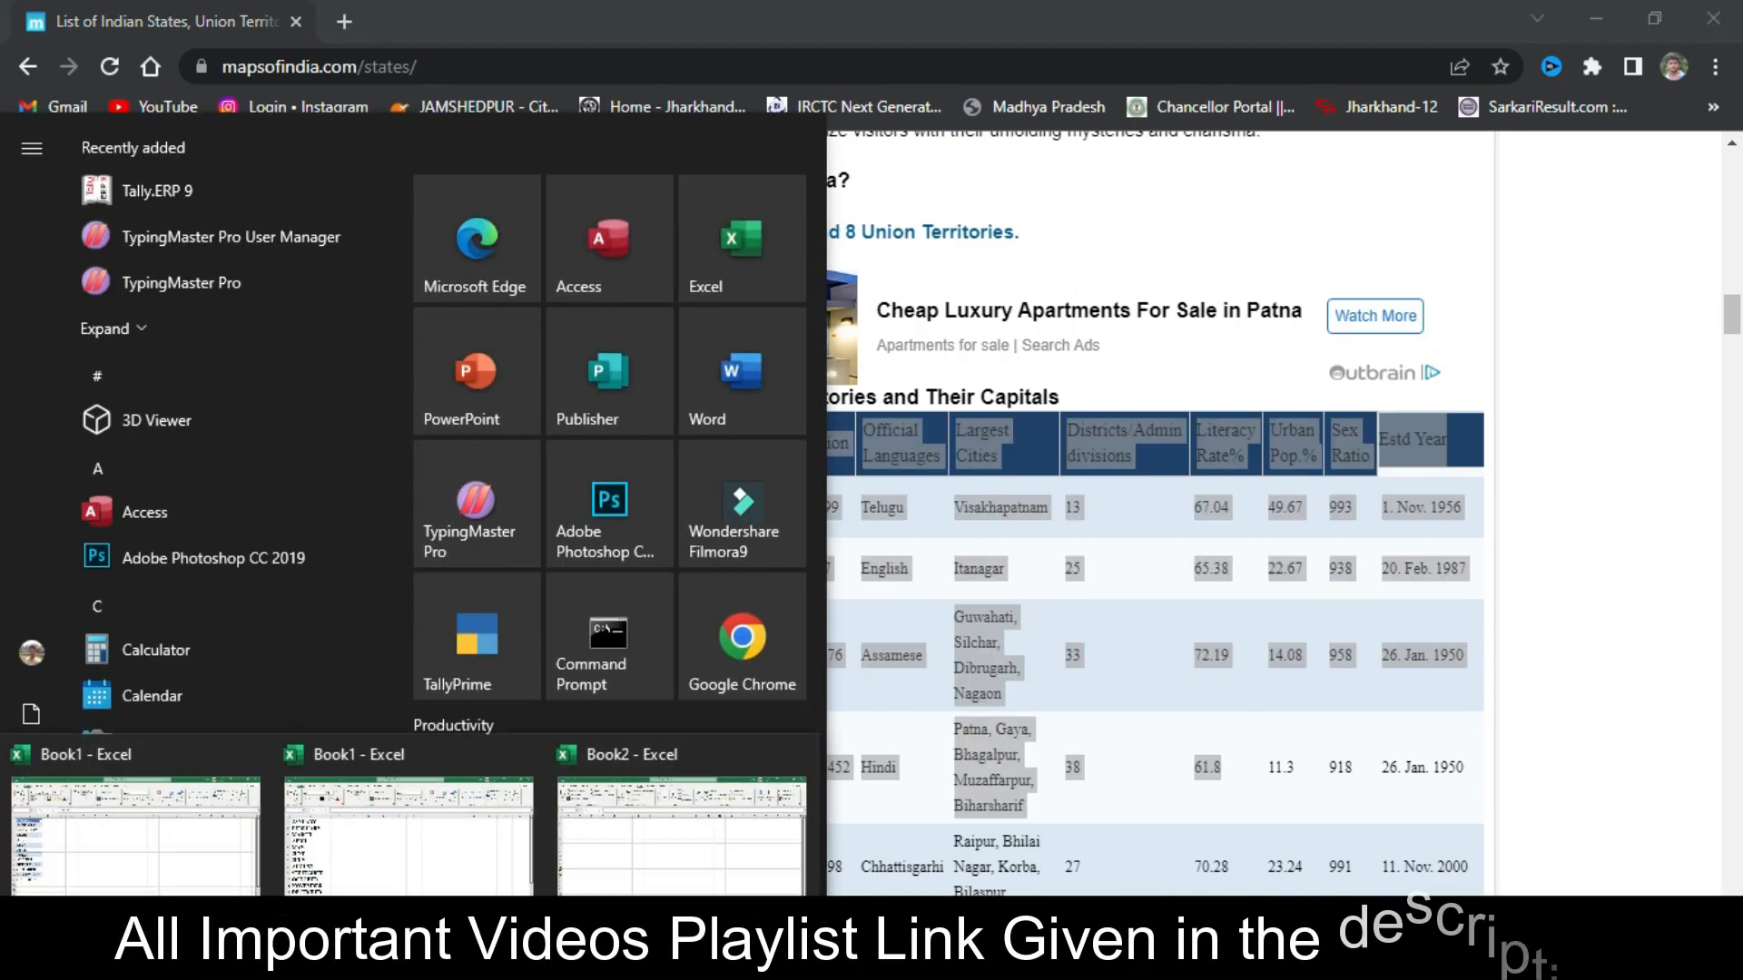
click(672, 836)
click(69, 302)
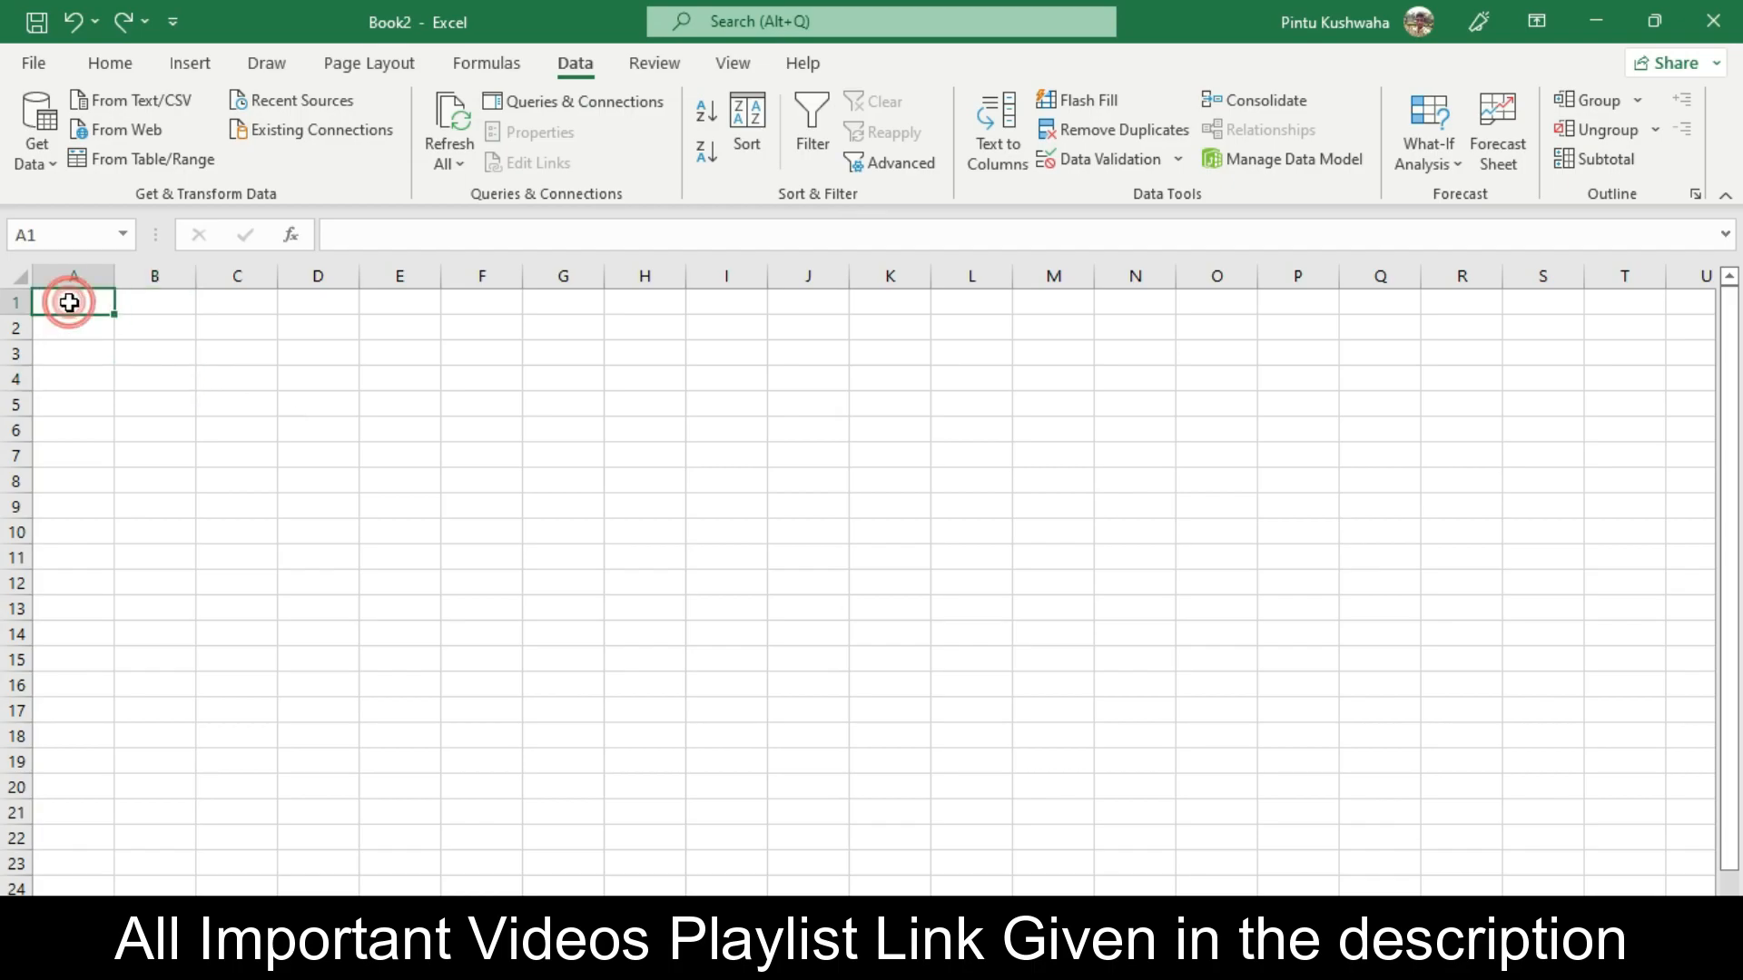
key(ctrl+v)
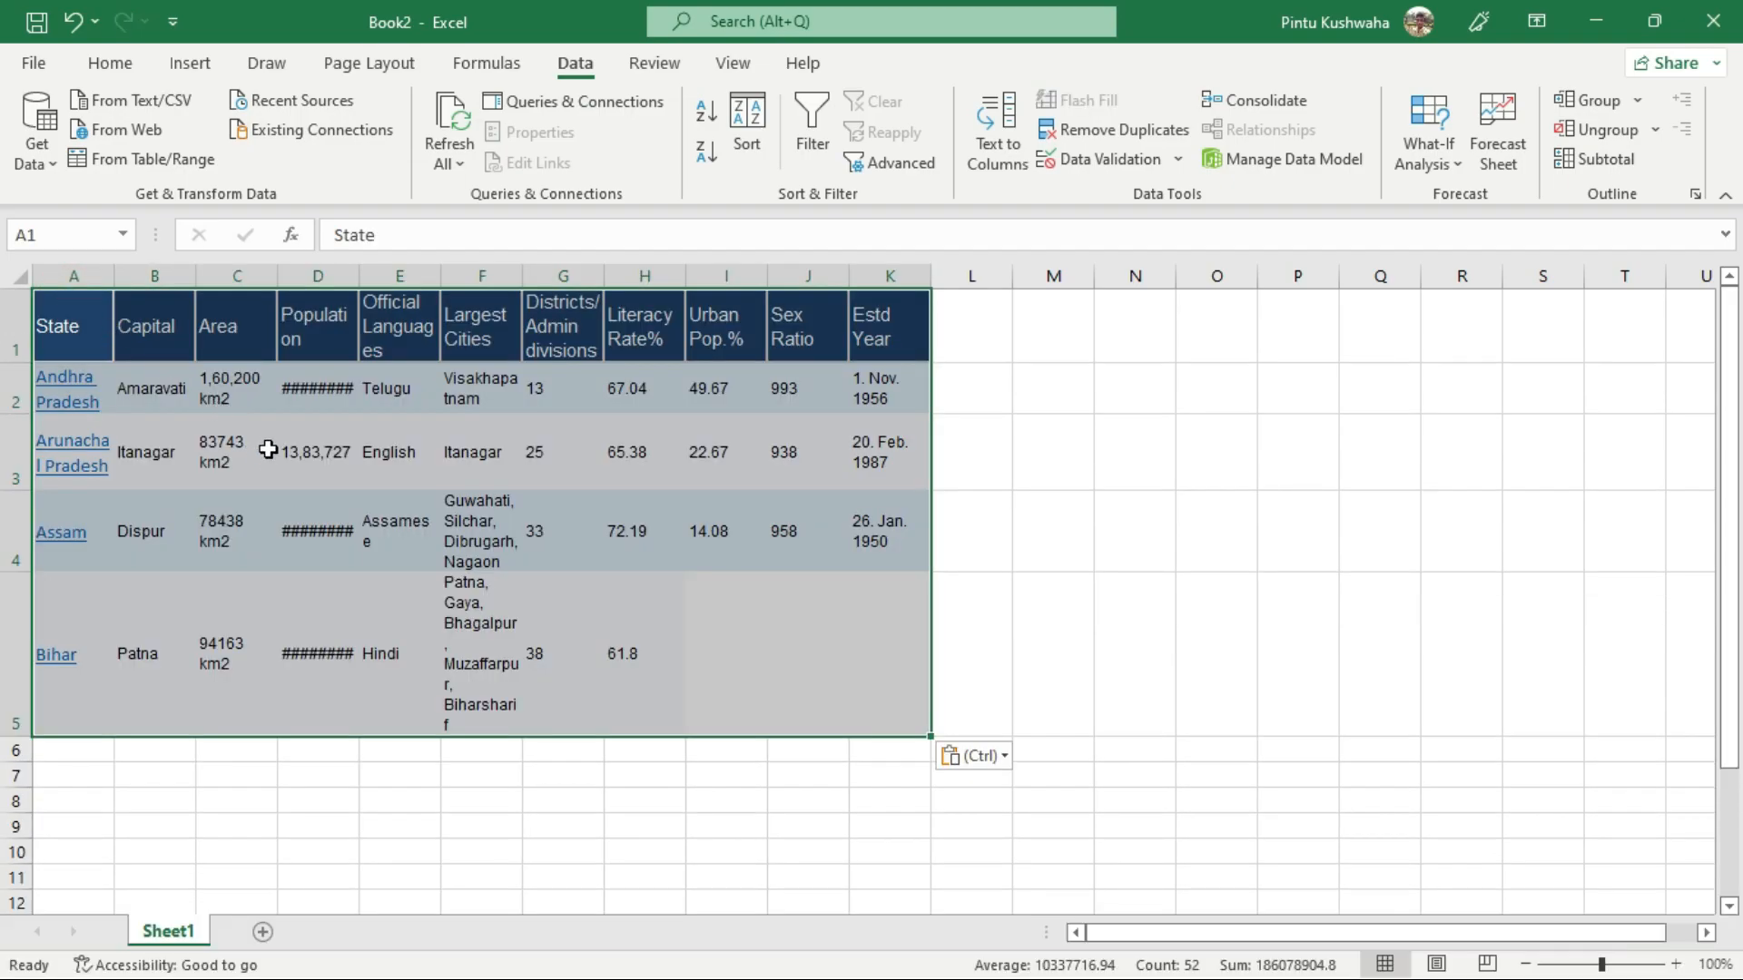
Step: Examine the pasted population column, state column and header row, and undo the paste
click(319, 700)
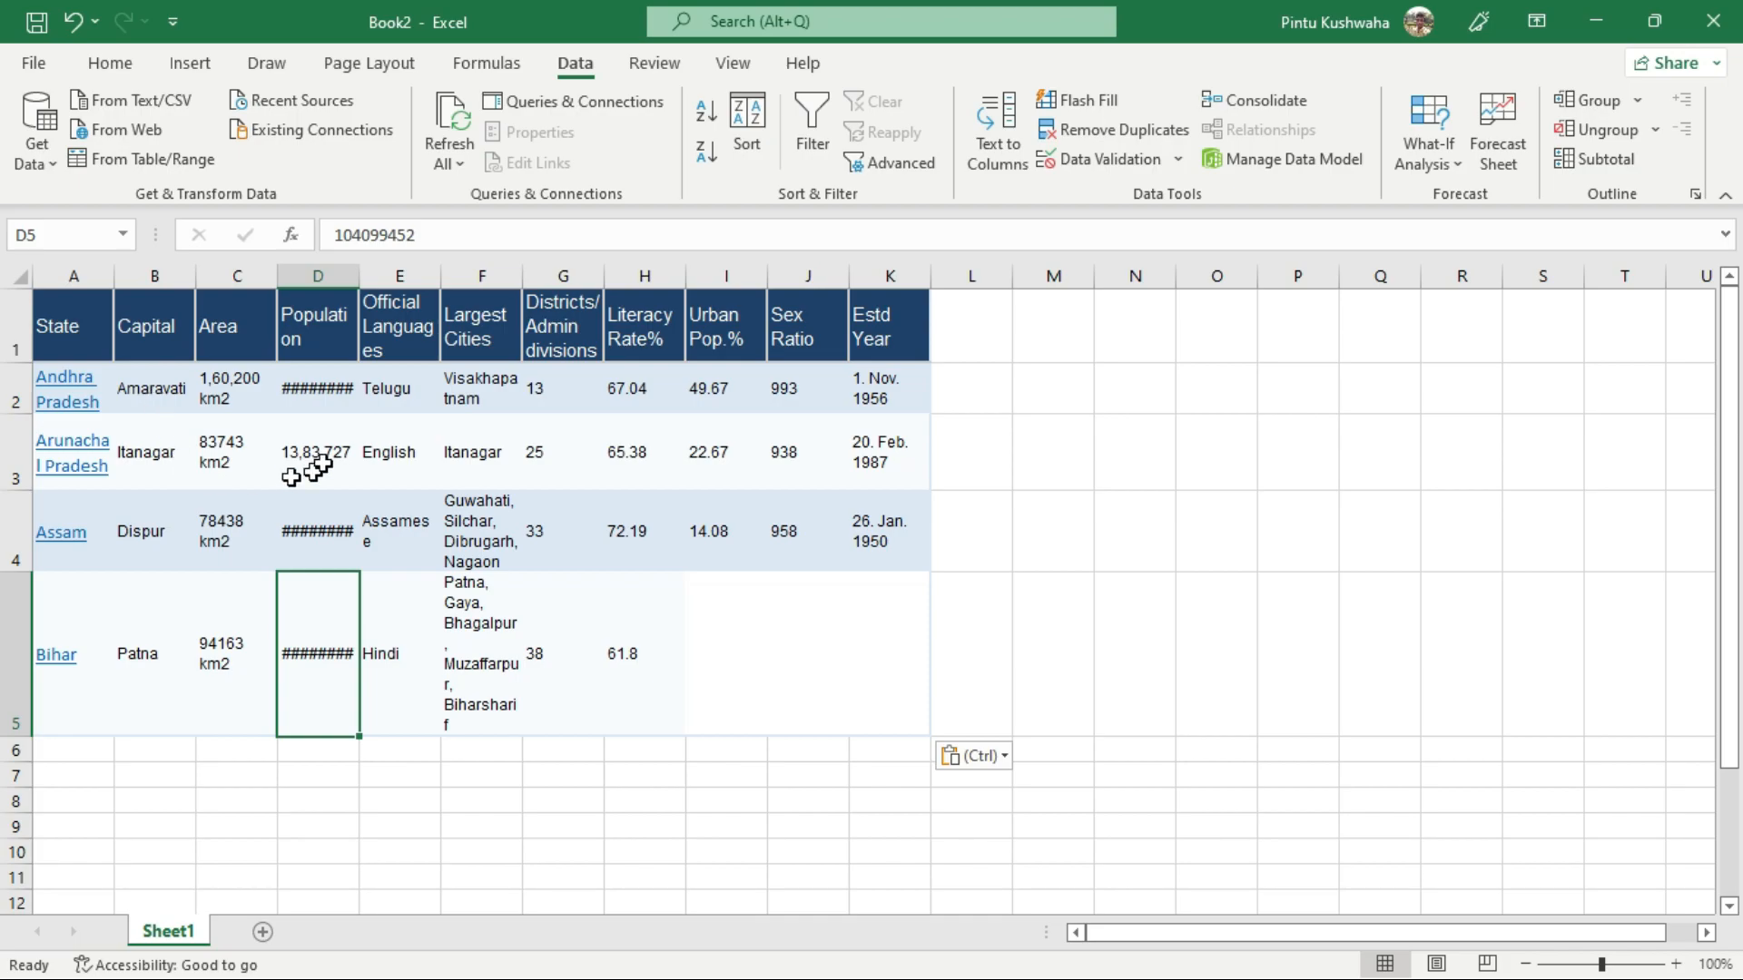
drag(334, 382, 337, 739)
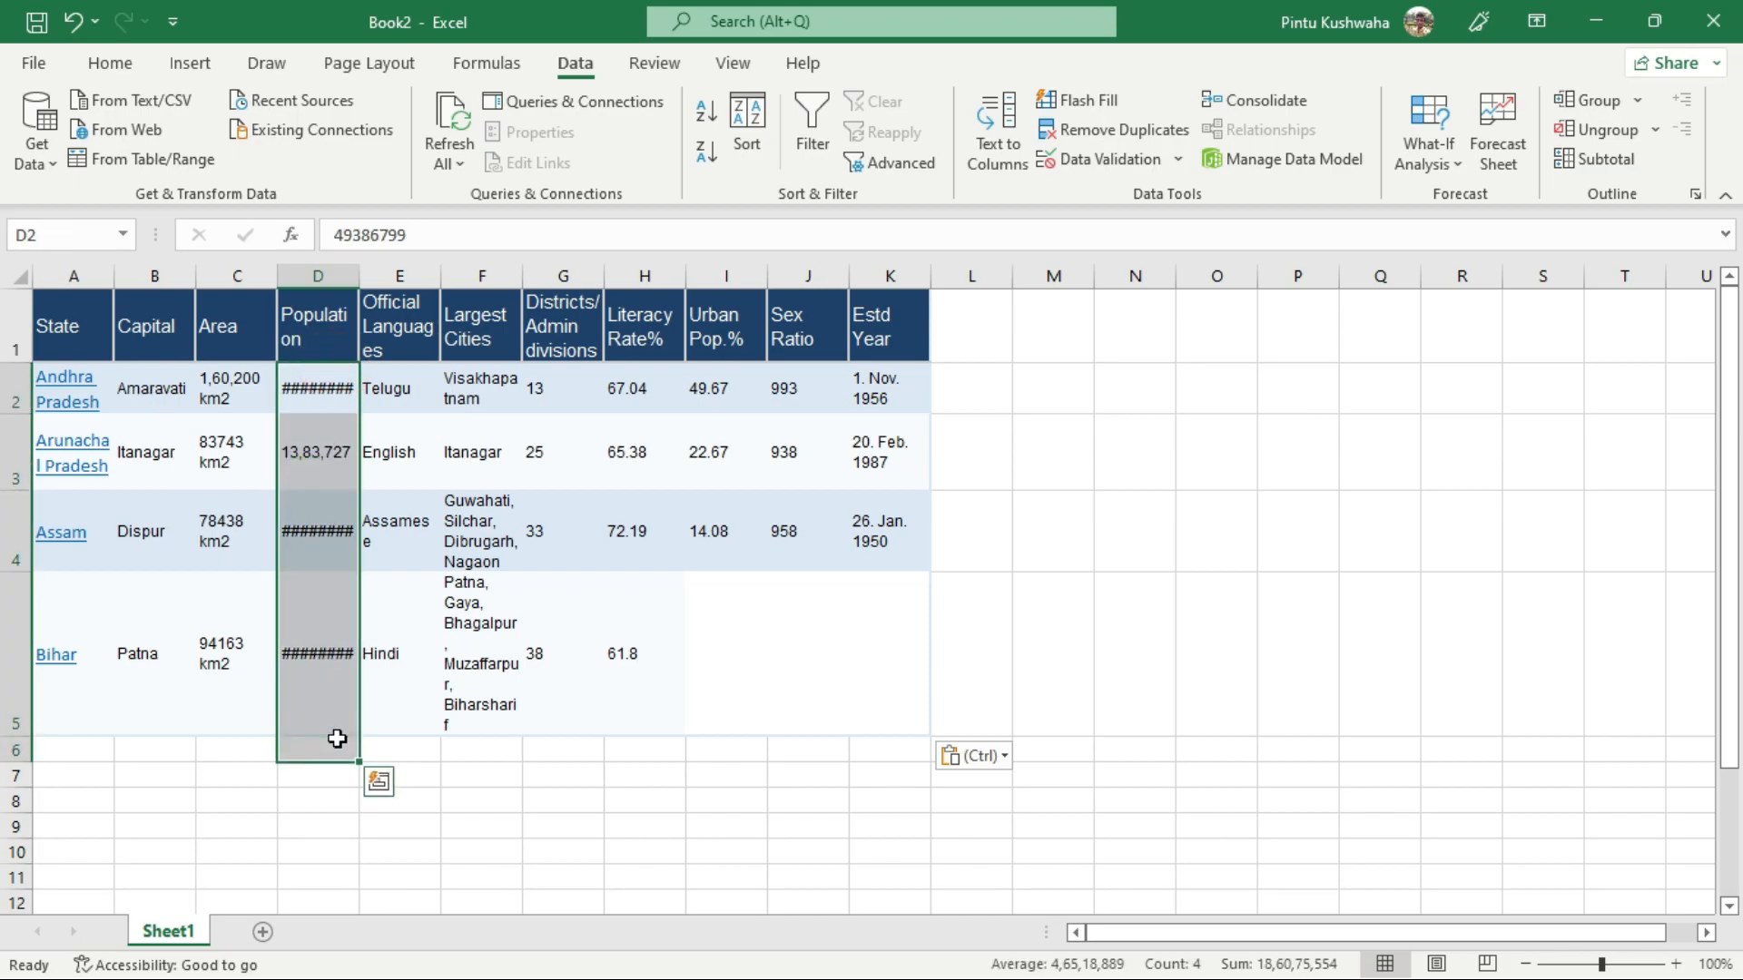
drag(74, 355, 47, 740)
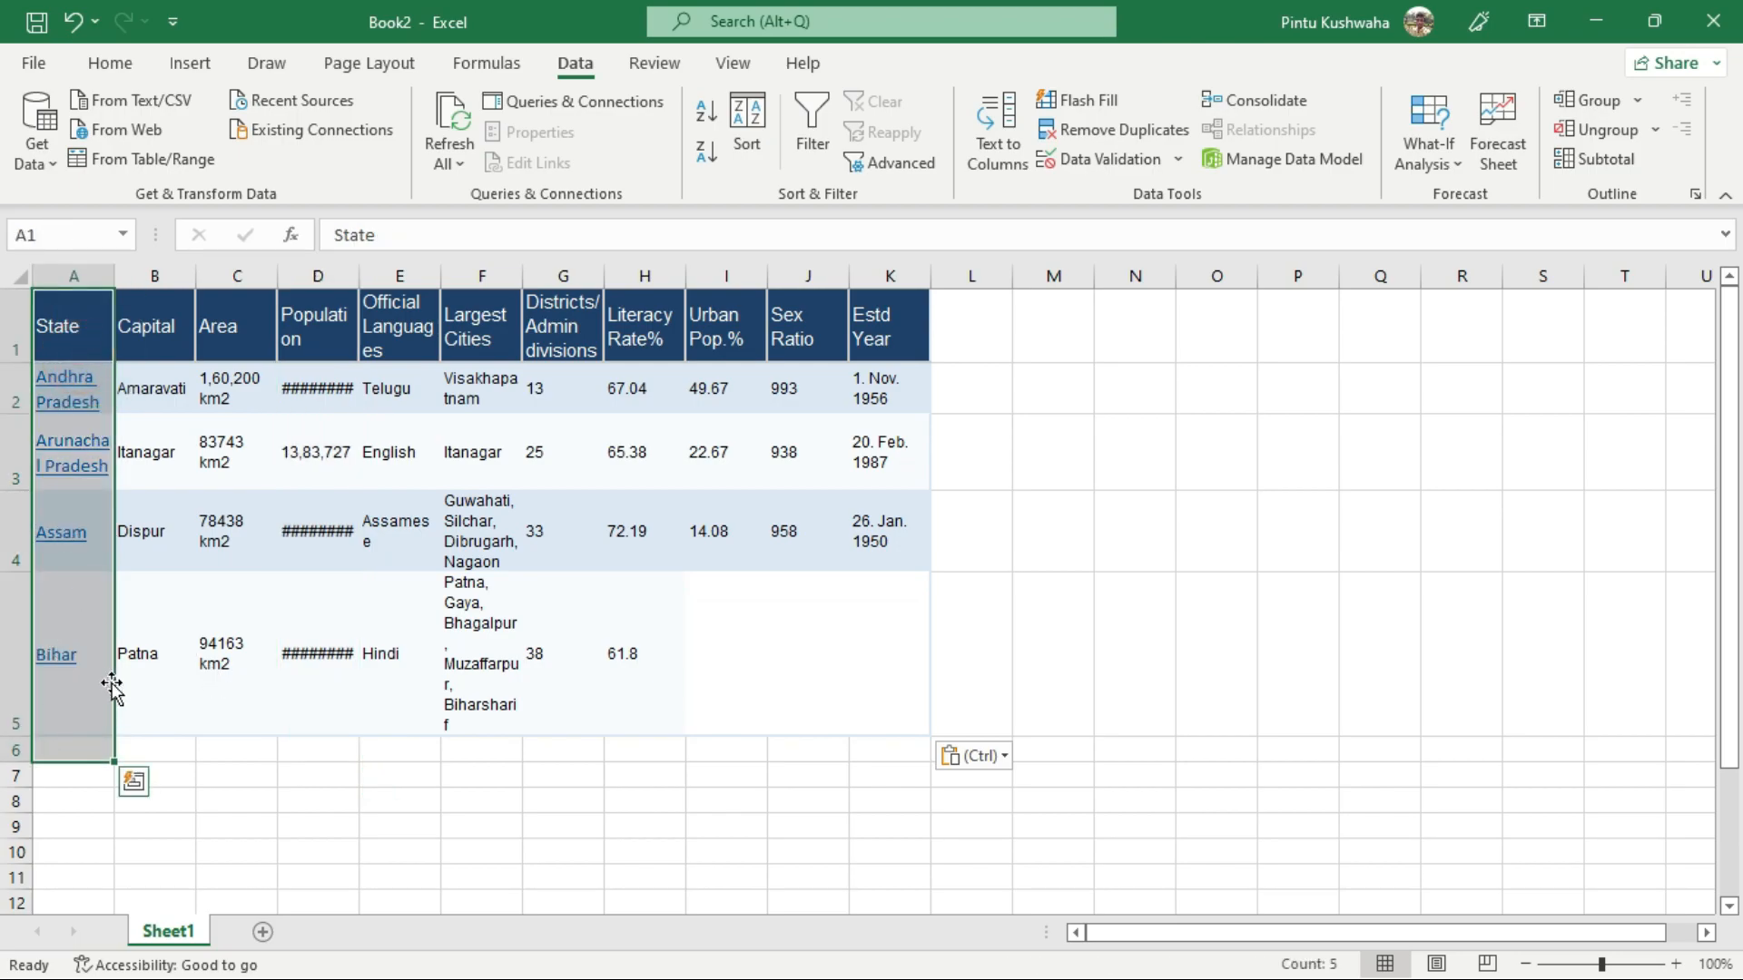
click(581, 634)
drag(70, 323, 867, 339)
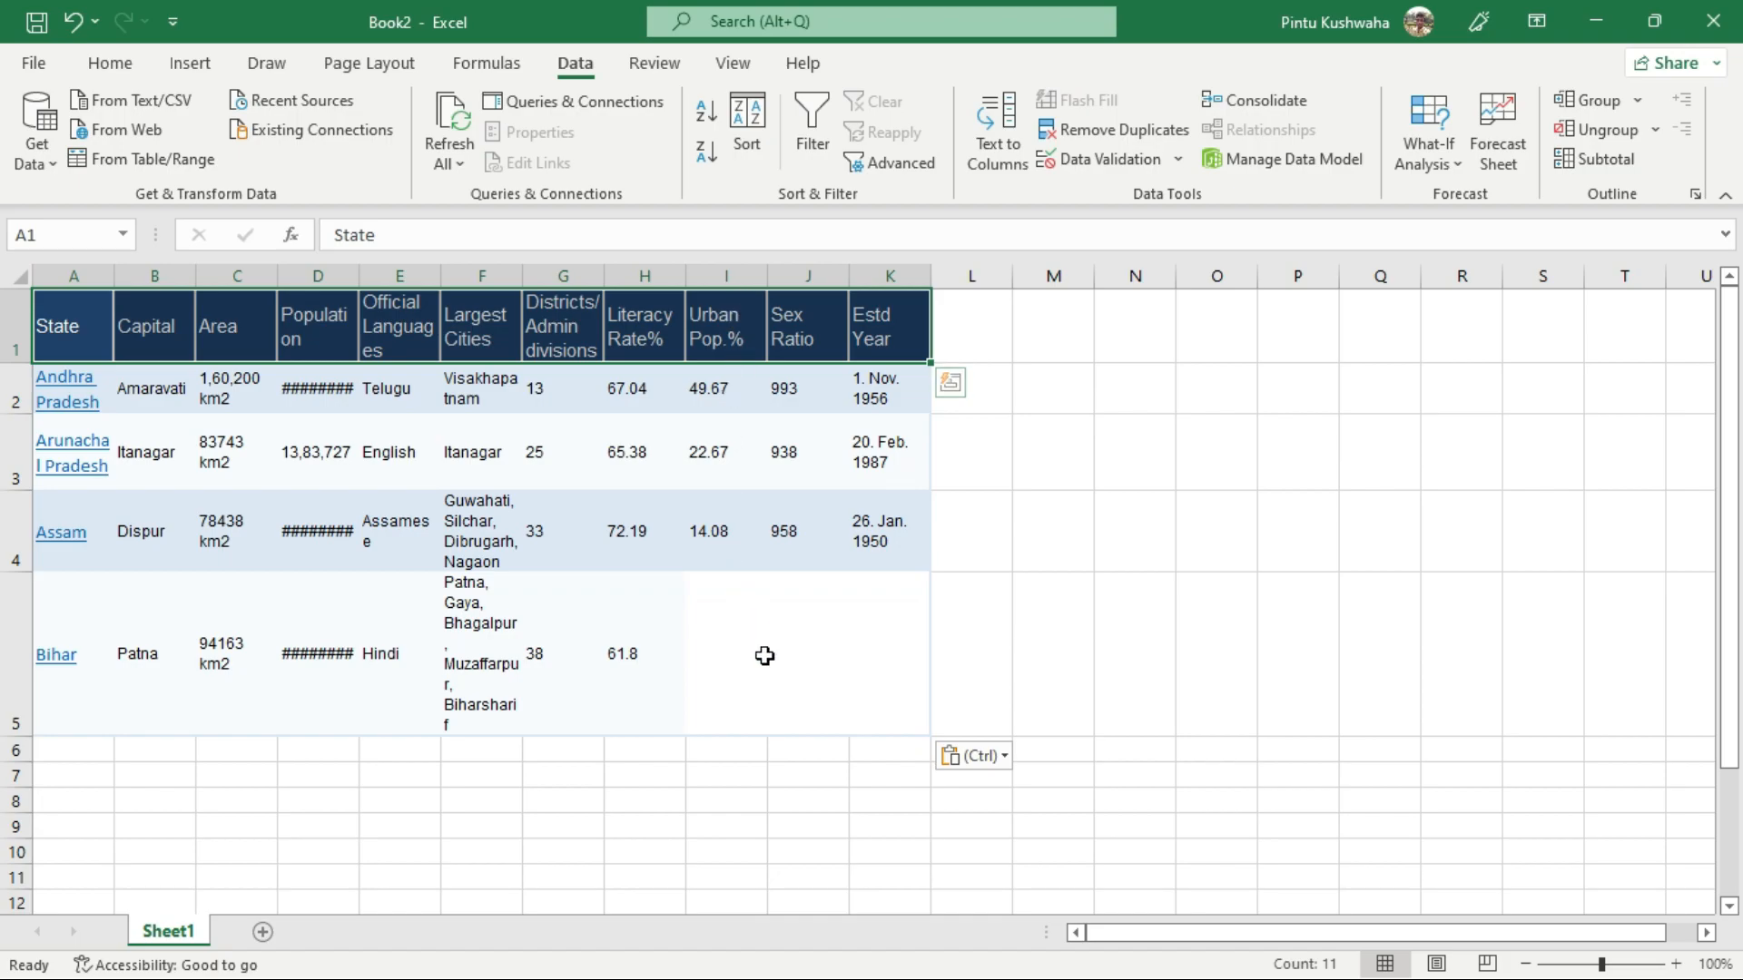
click(753, 765)
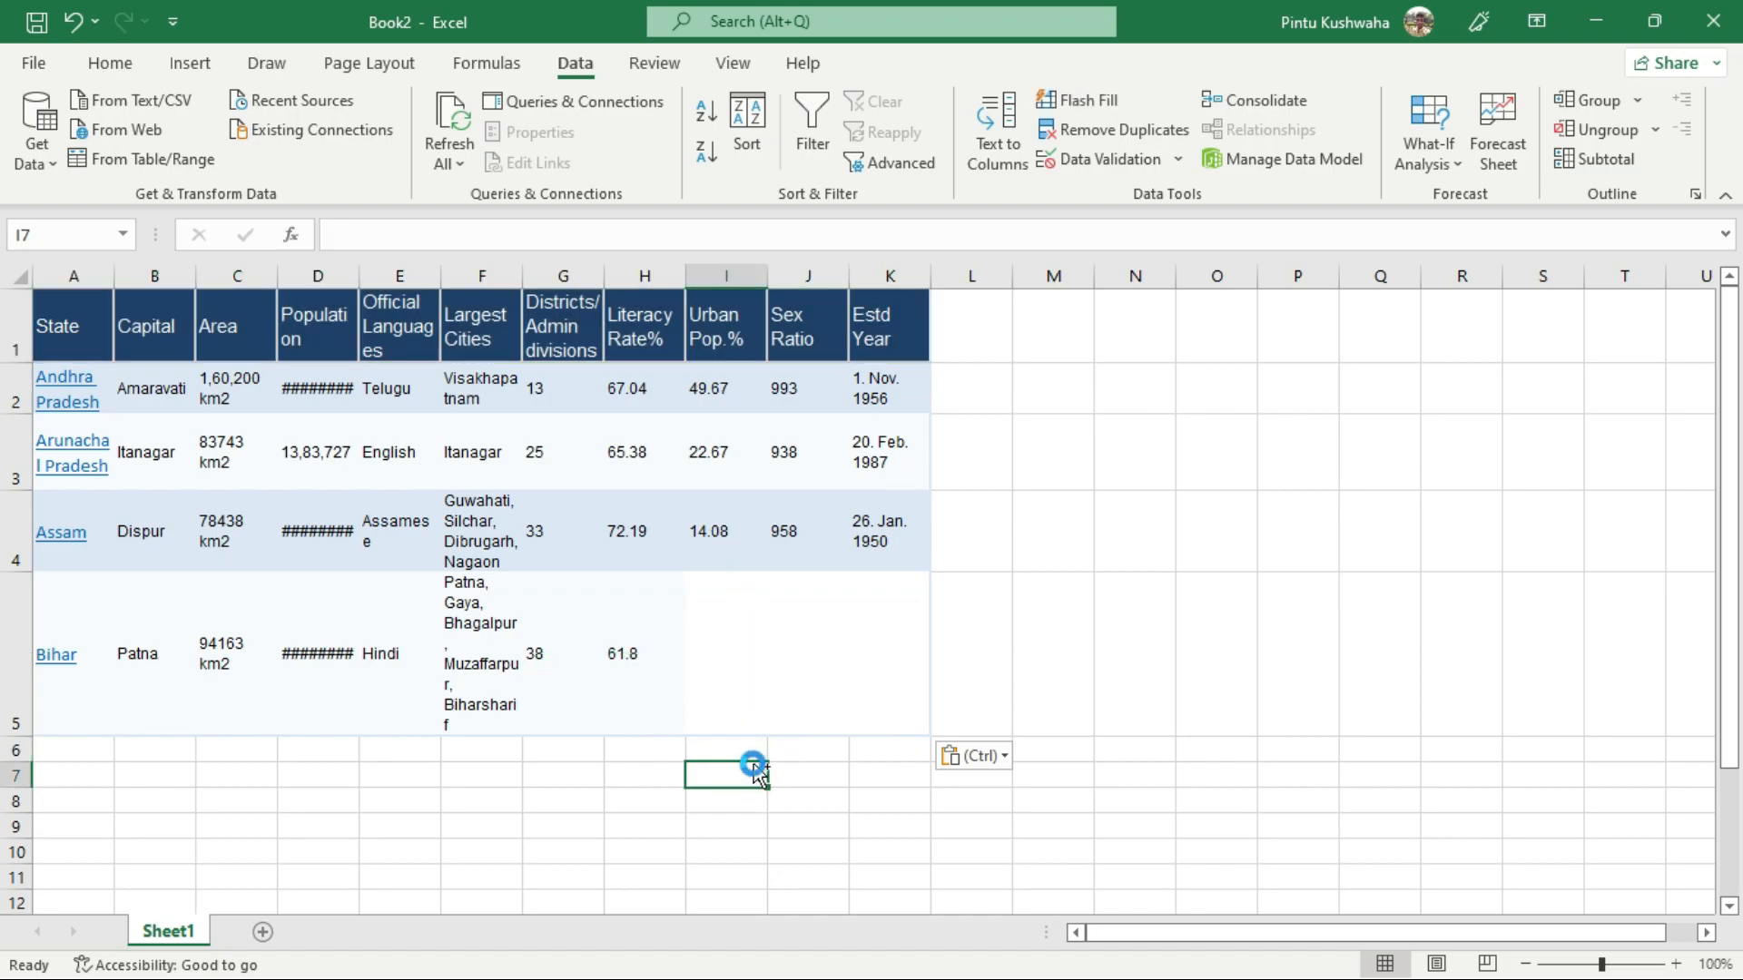
key(ctrl+z)
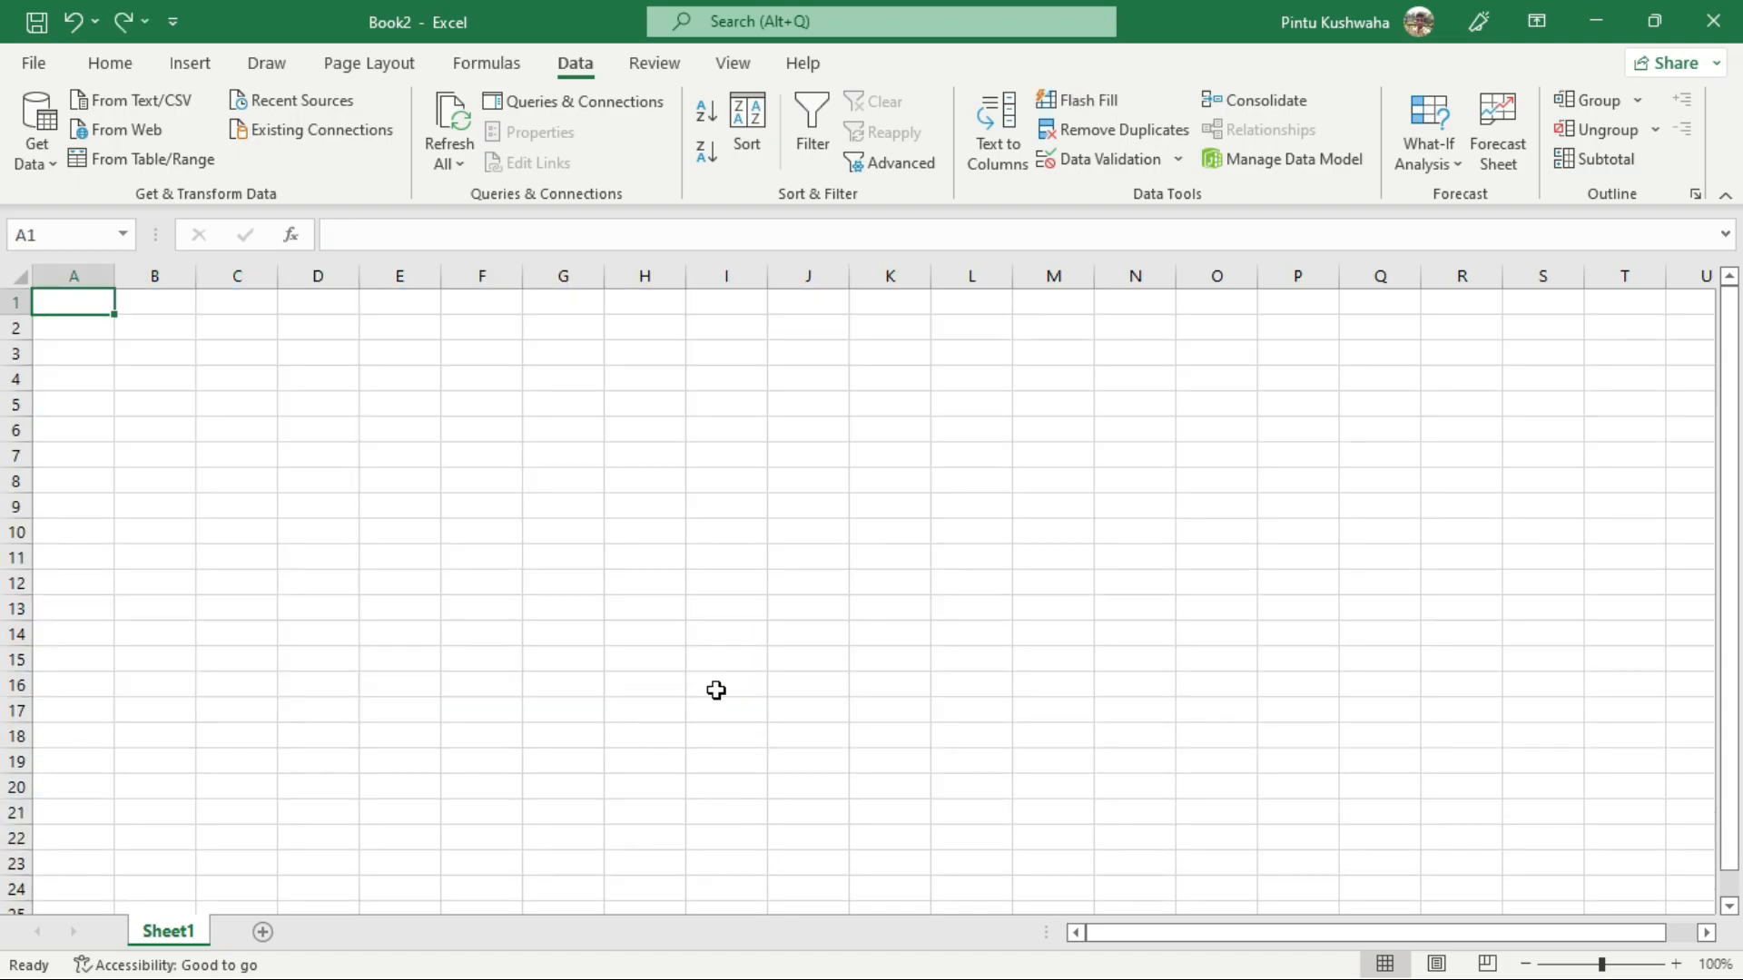
Step: Switch back to Chrome and copy the web address of the mapsofindia.com states page
key(super)
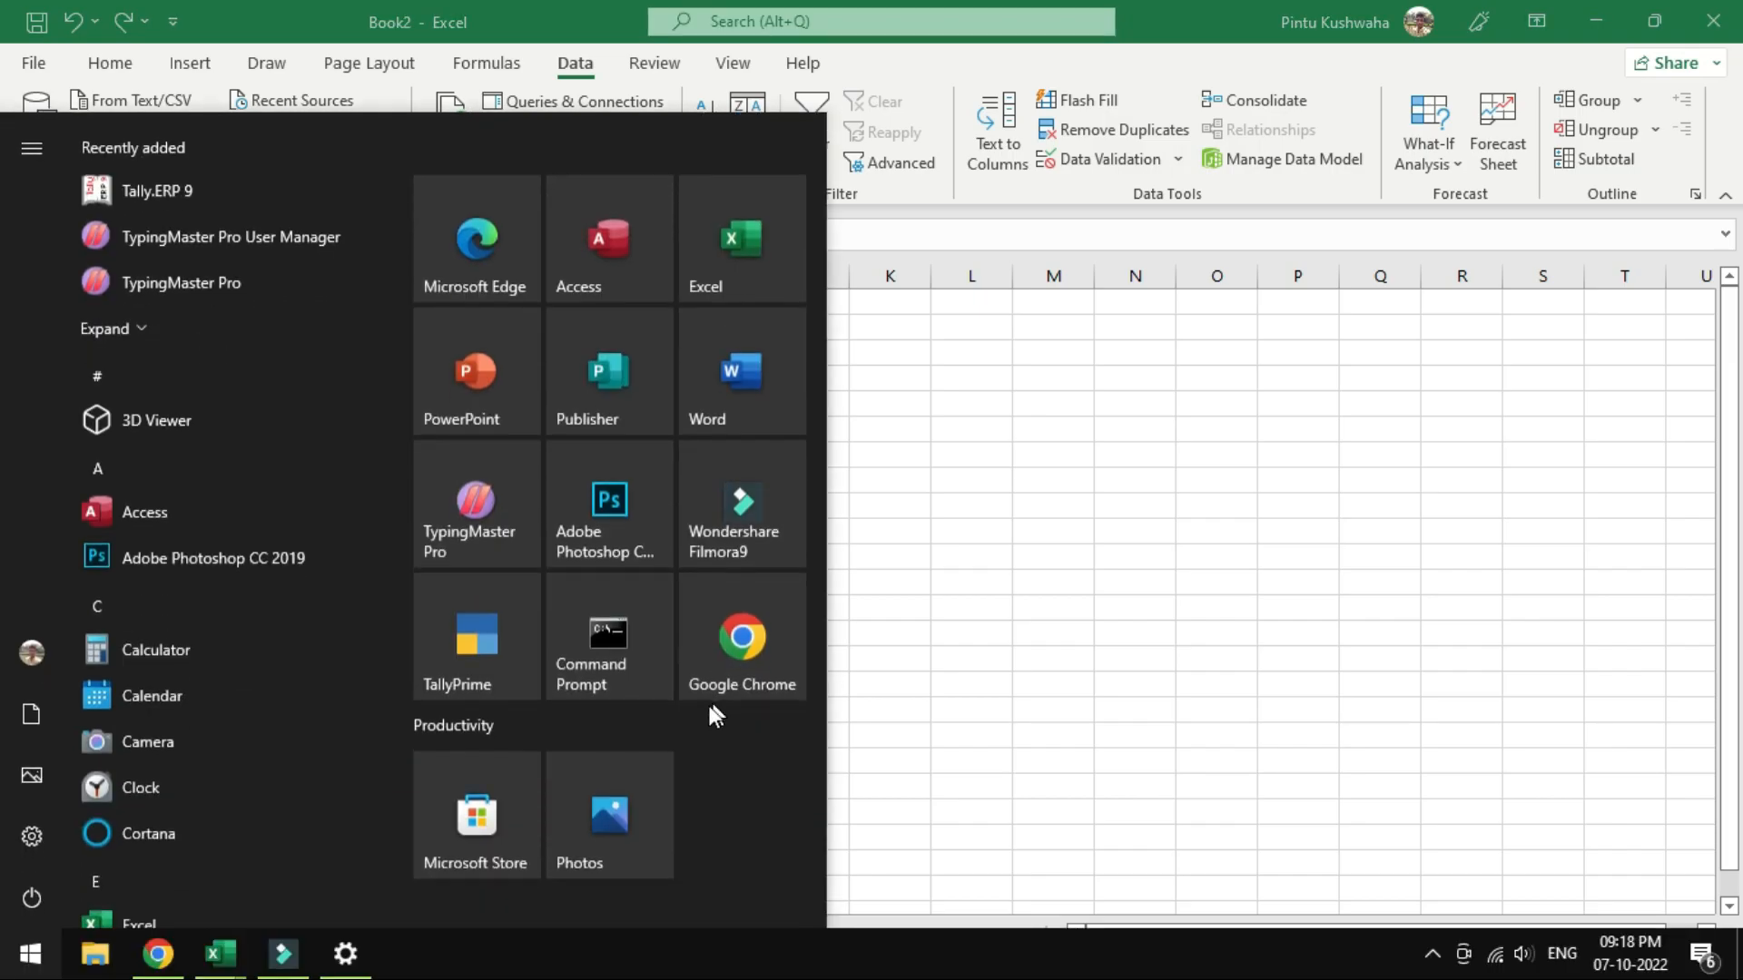
click(159, 958)
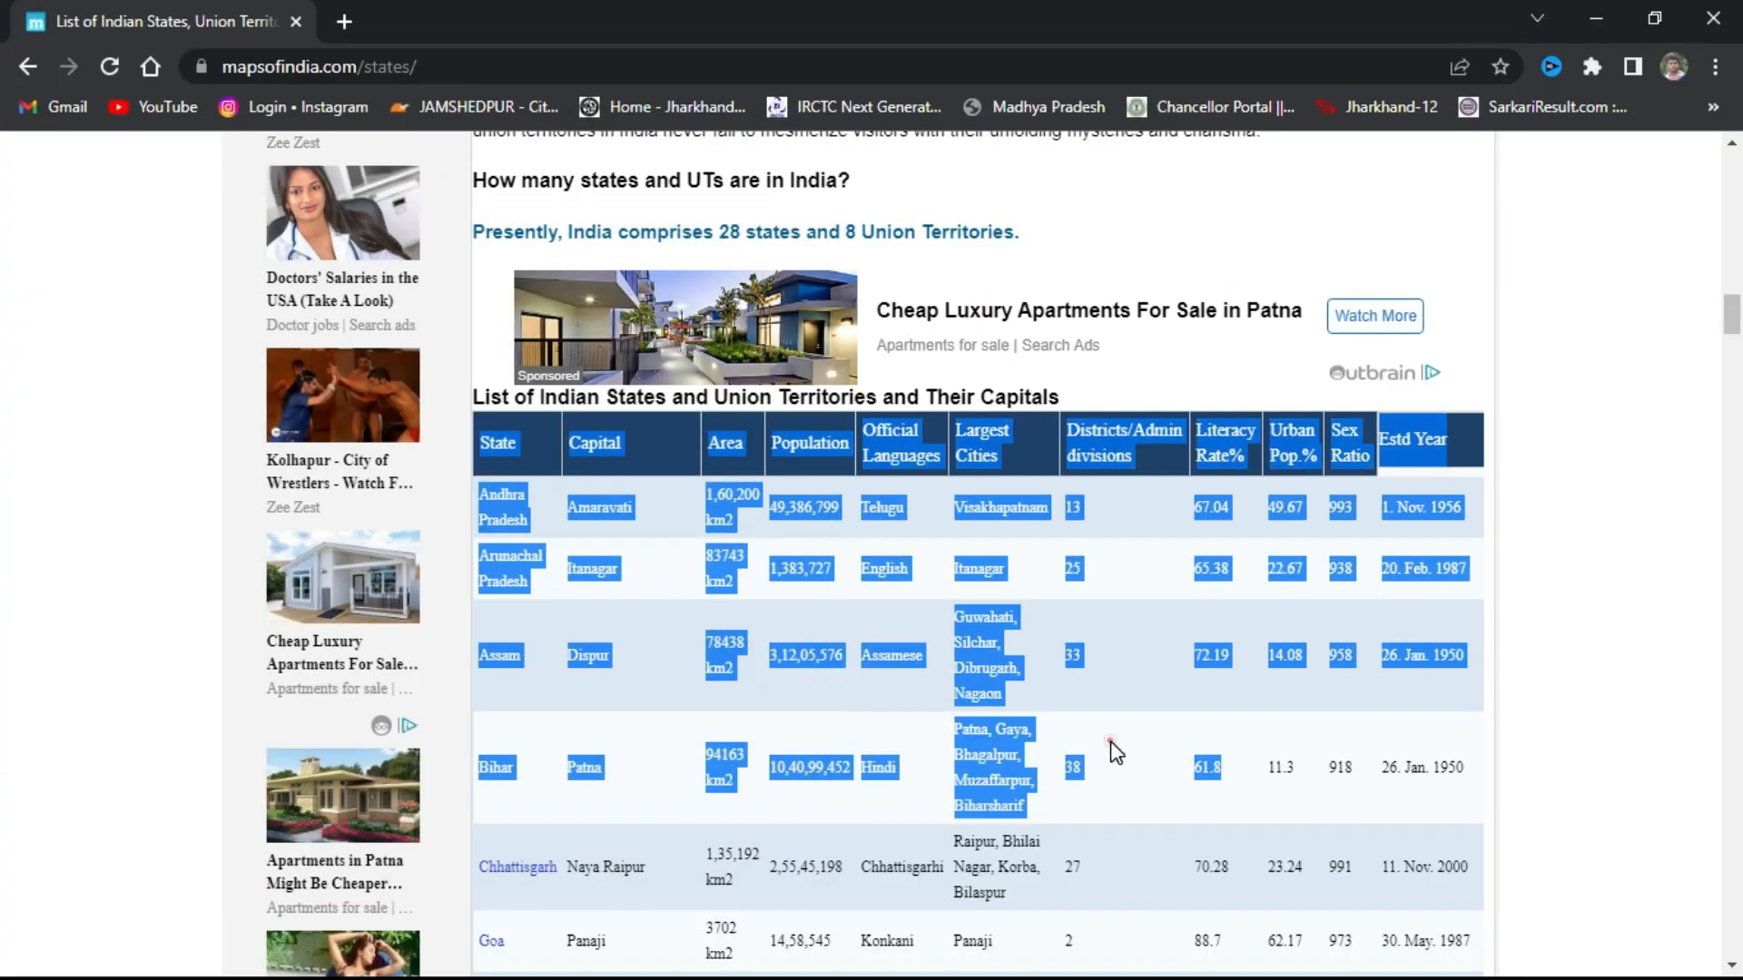
click(969, 832)
scroll(969, 832, up, 9)
scroll(969, 840, down, 9)
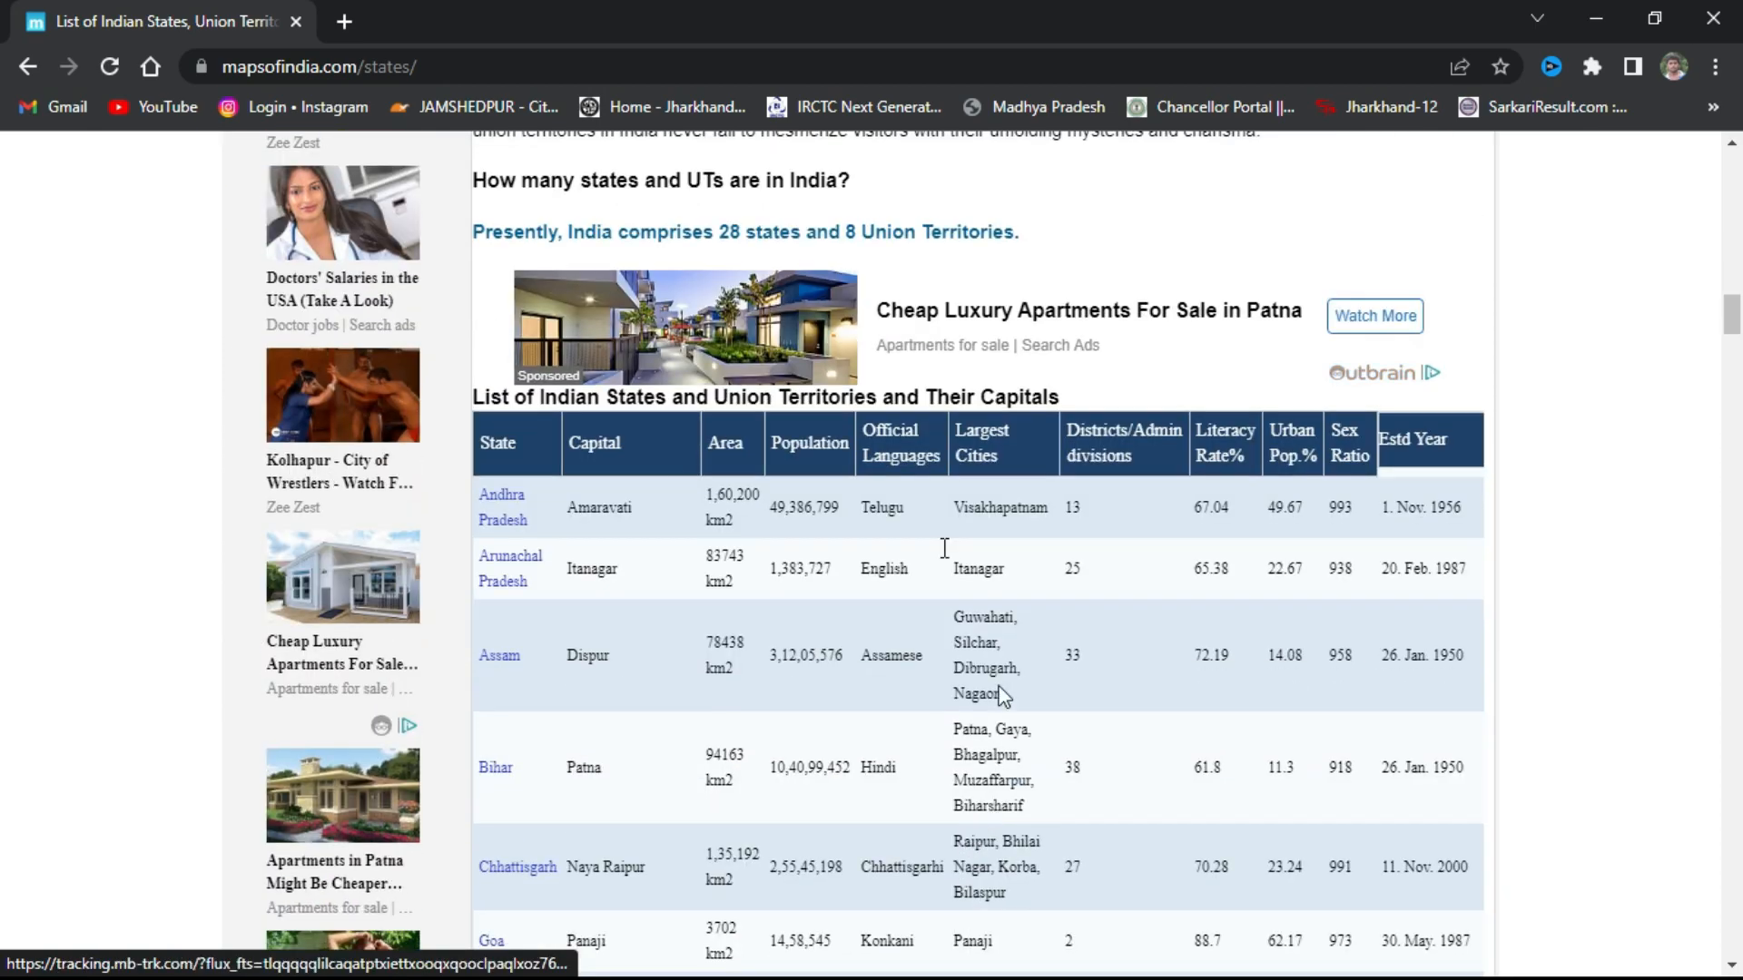
click(486, 67)
key(ctrl+c)
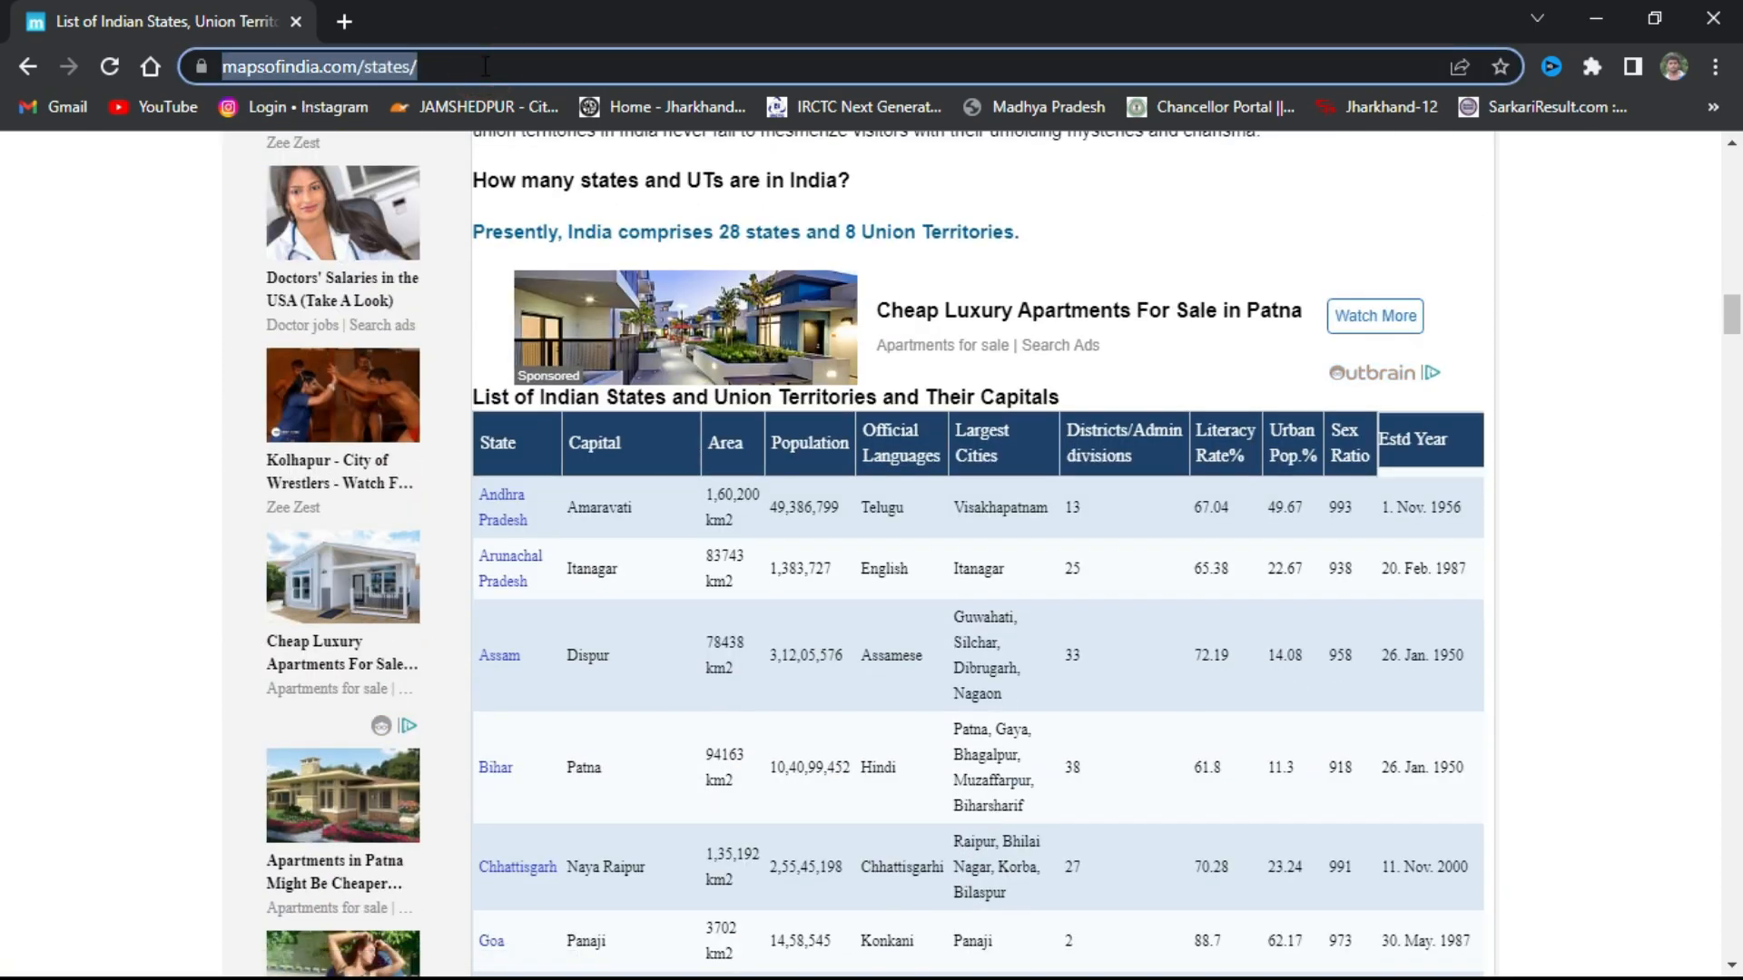
Step: Switch to the Book2 workbook in Excel and select cell A1
key(super)
mouse_move(229, 968)
click(690, 826)
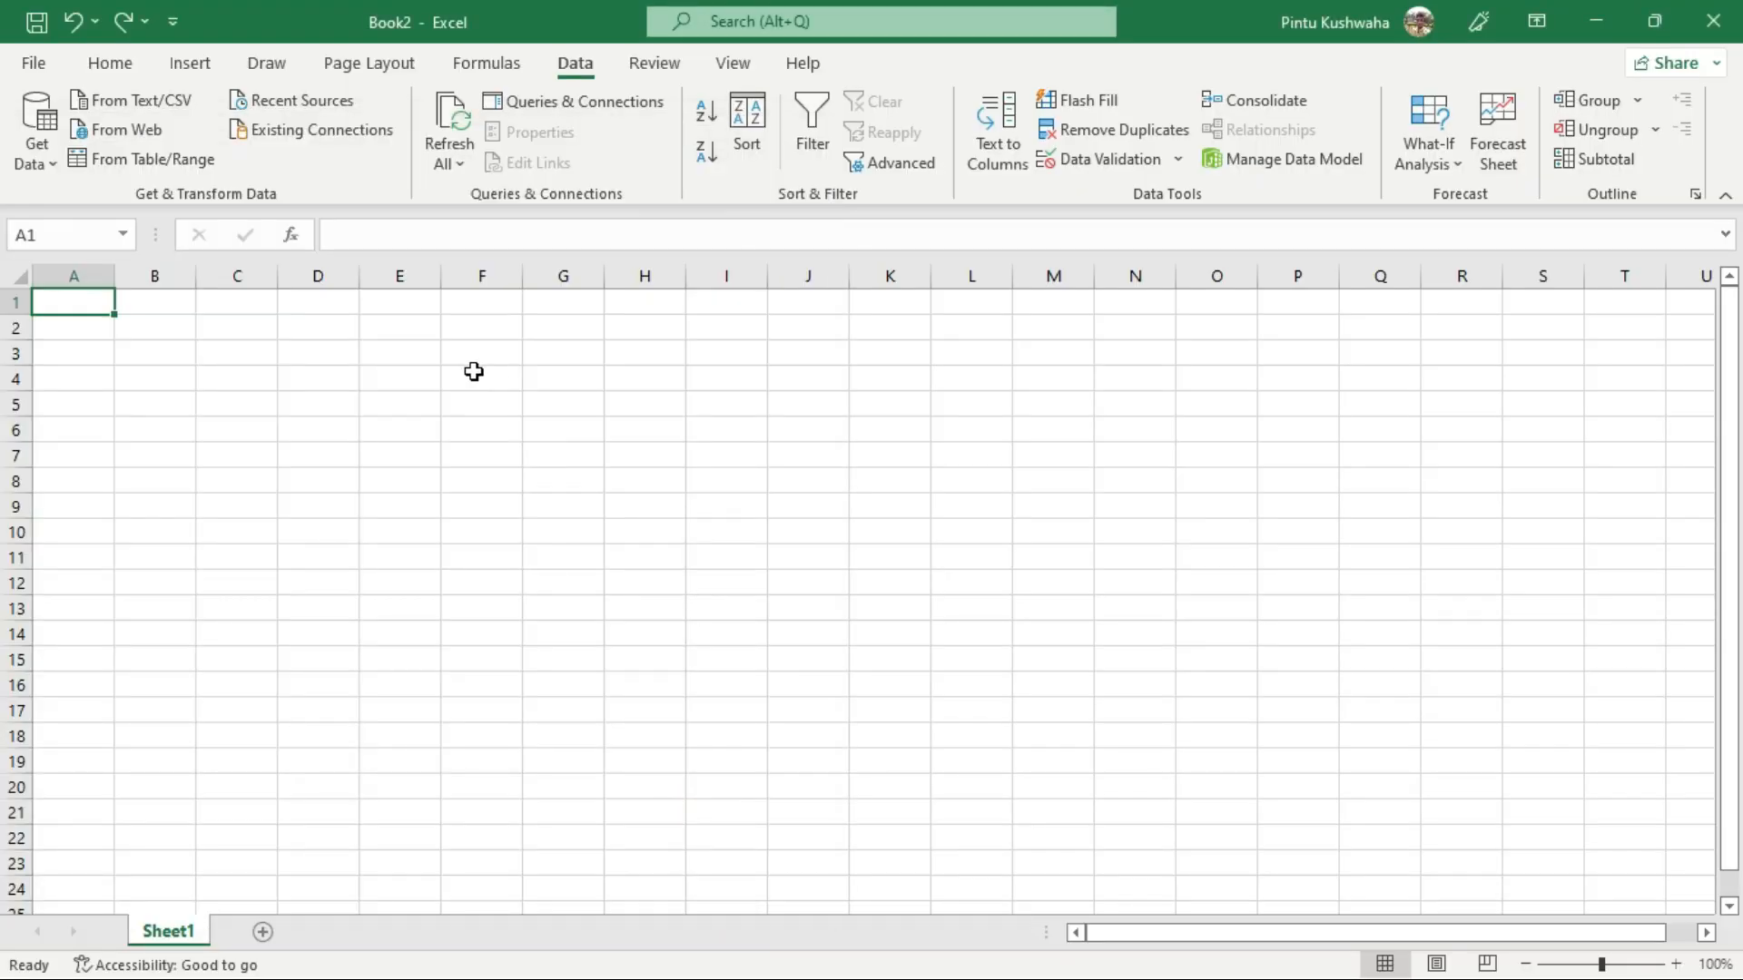
click(152, 321)
click(94, 298)
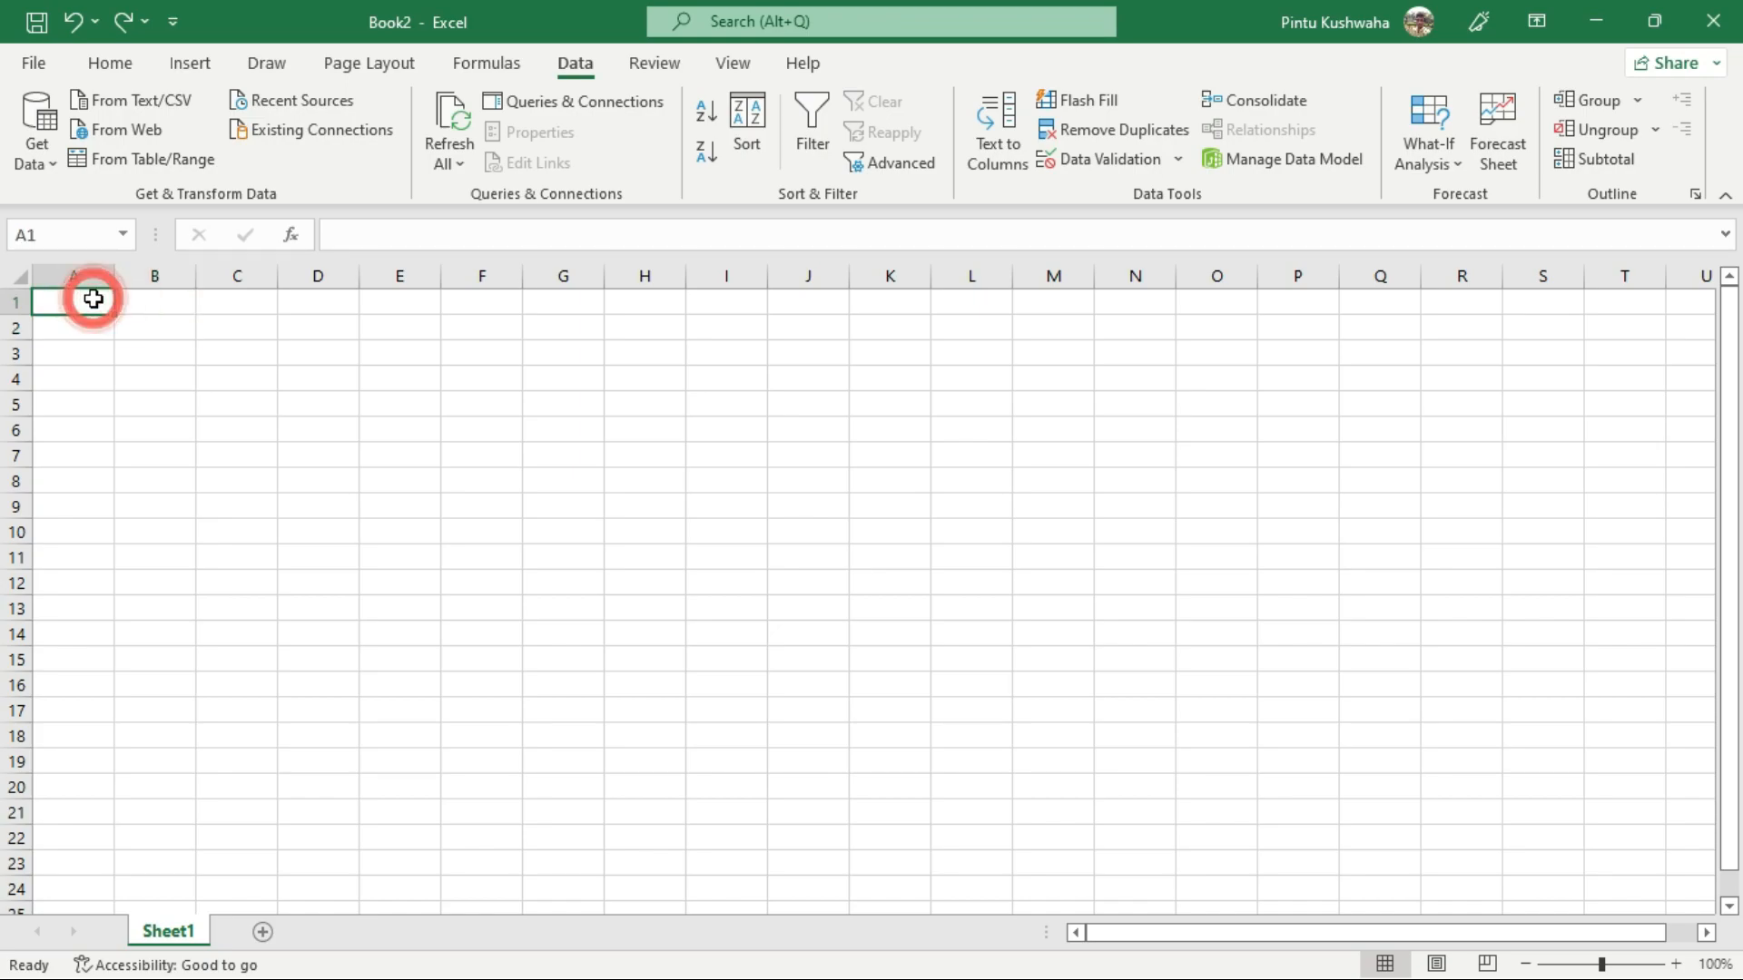
click(577, 54)
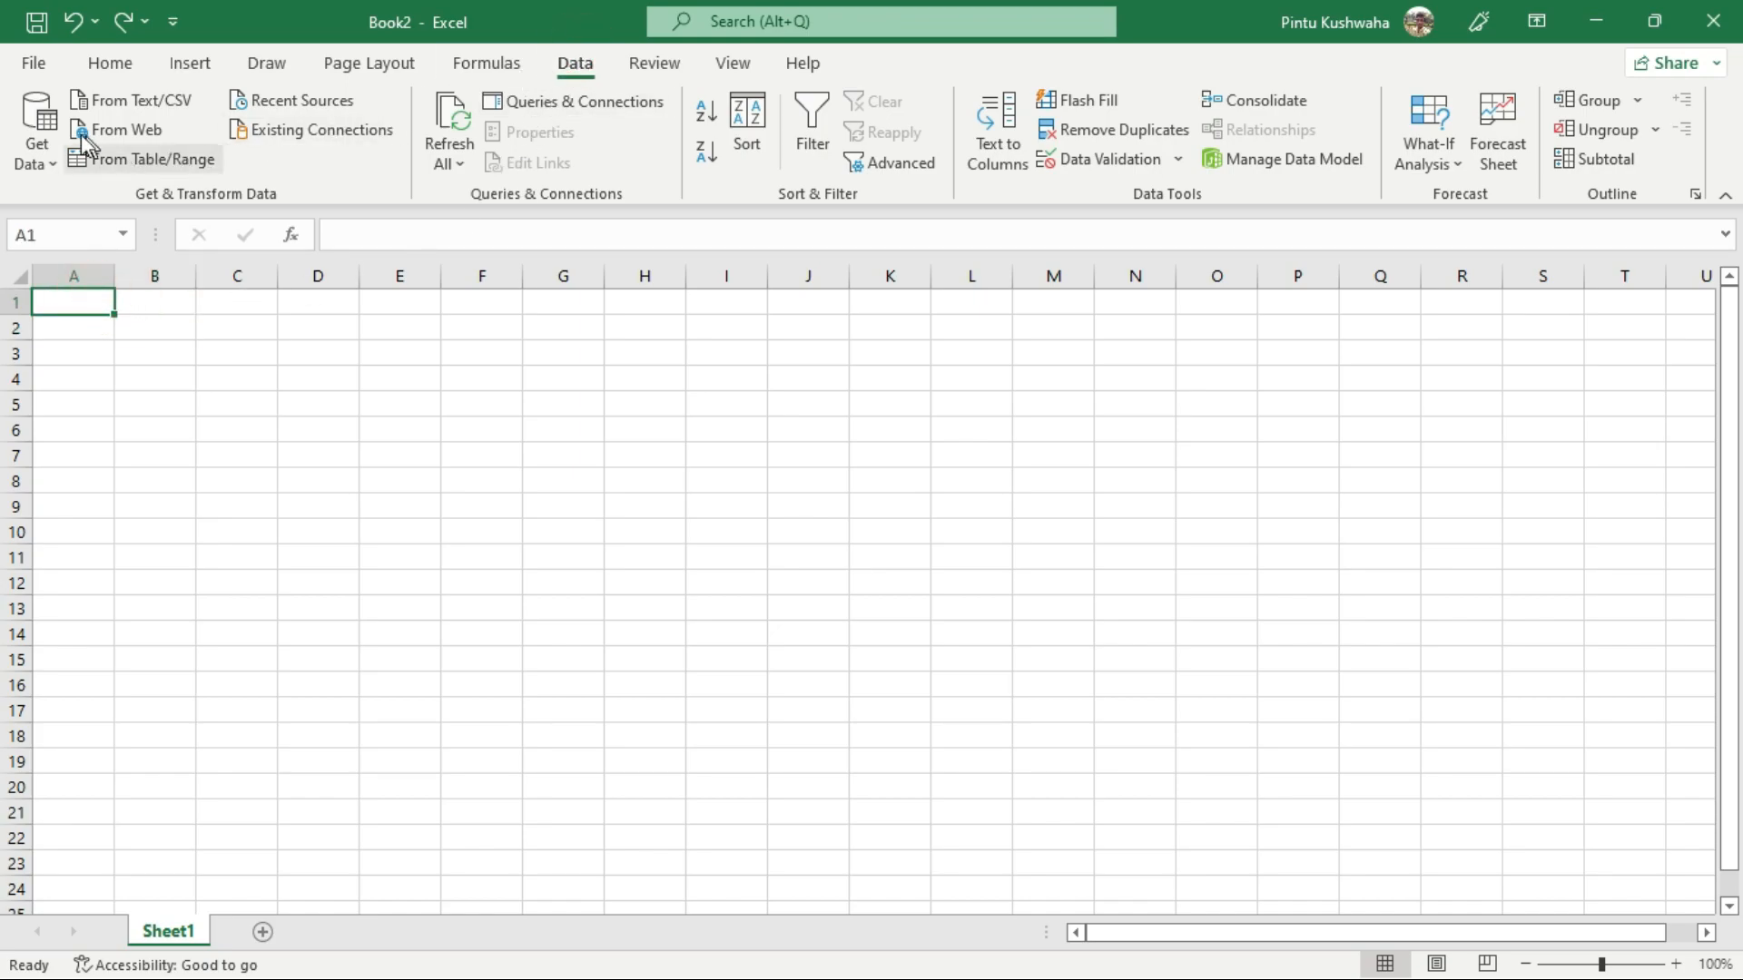
click(133, 134)
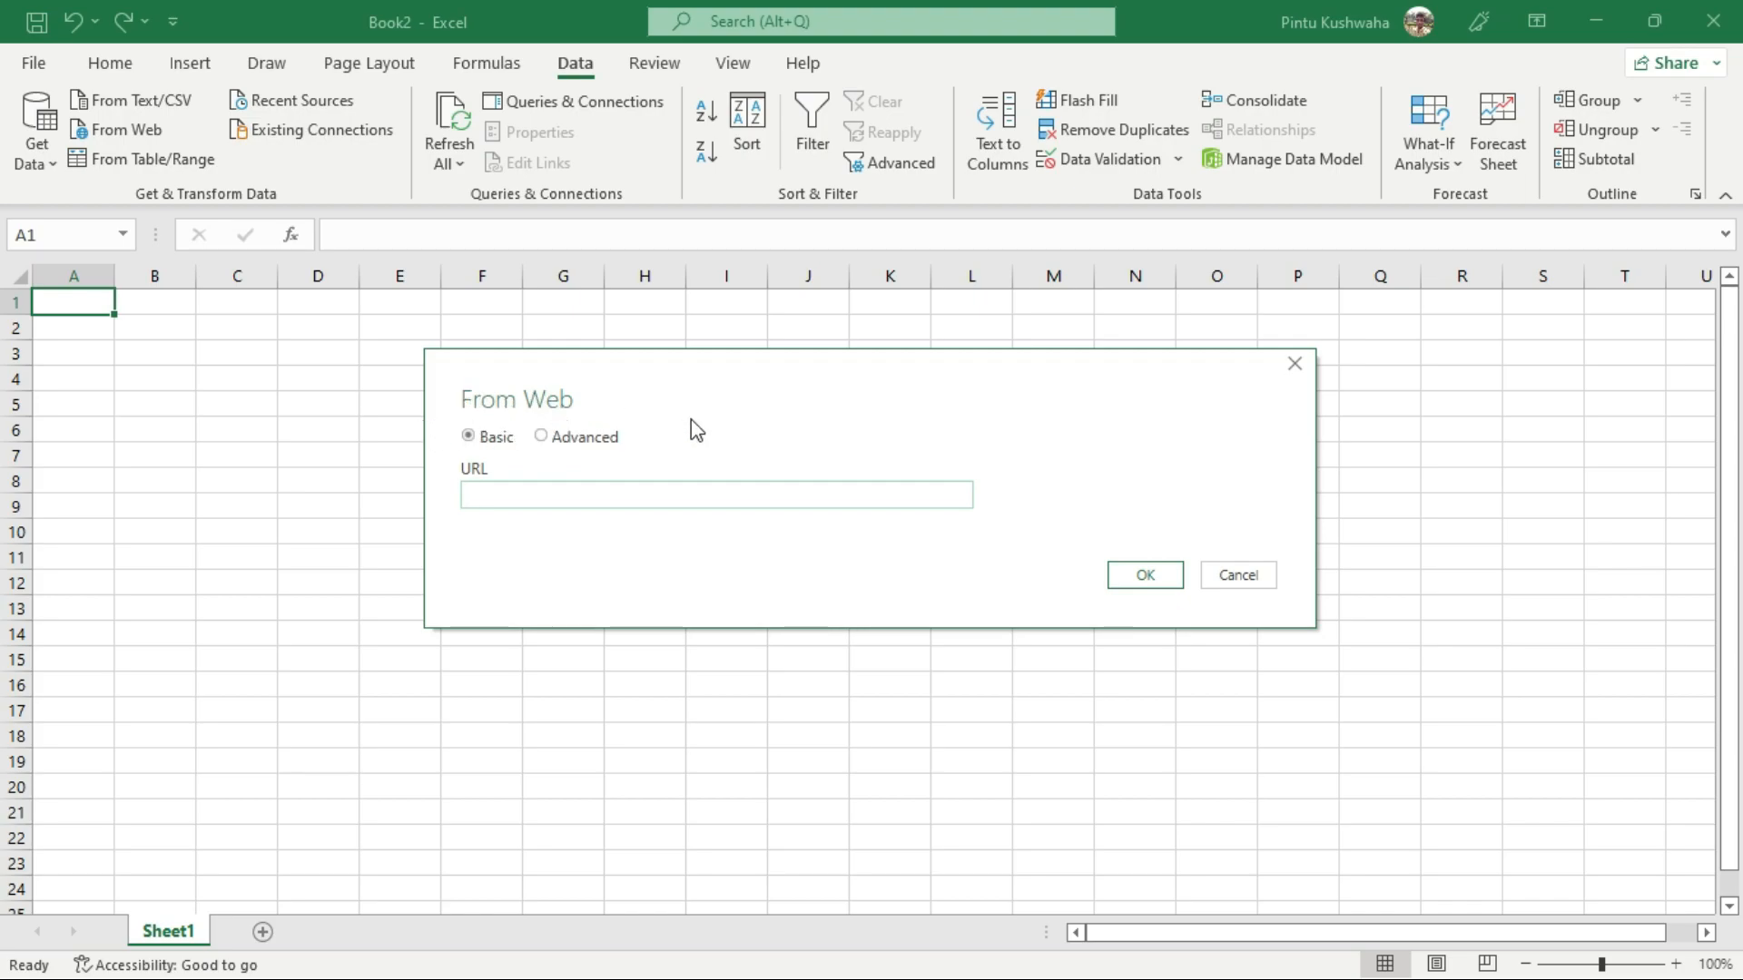
click(509, 502)
key(ctrl+v)
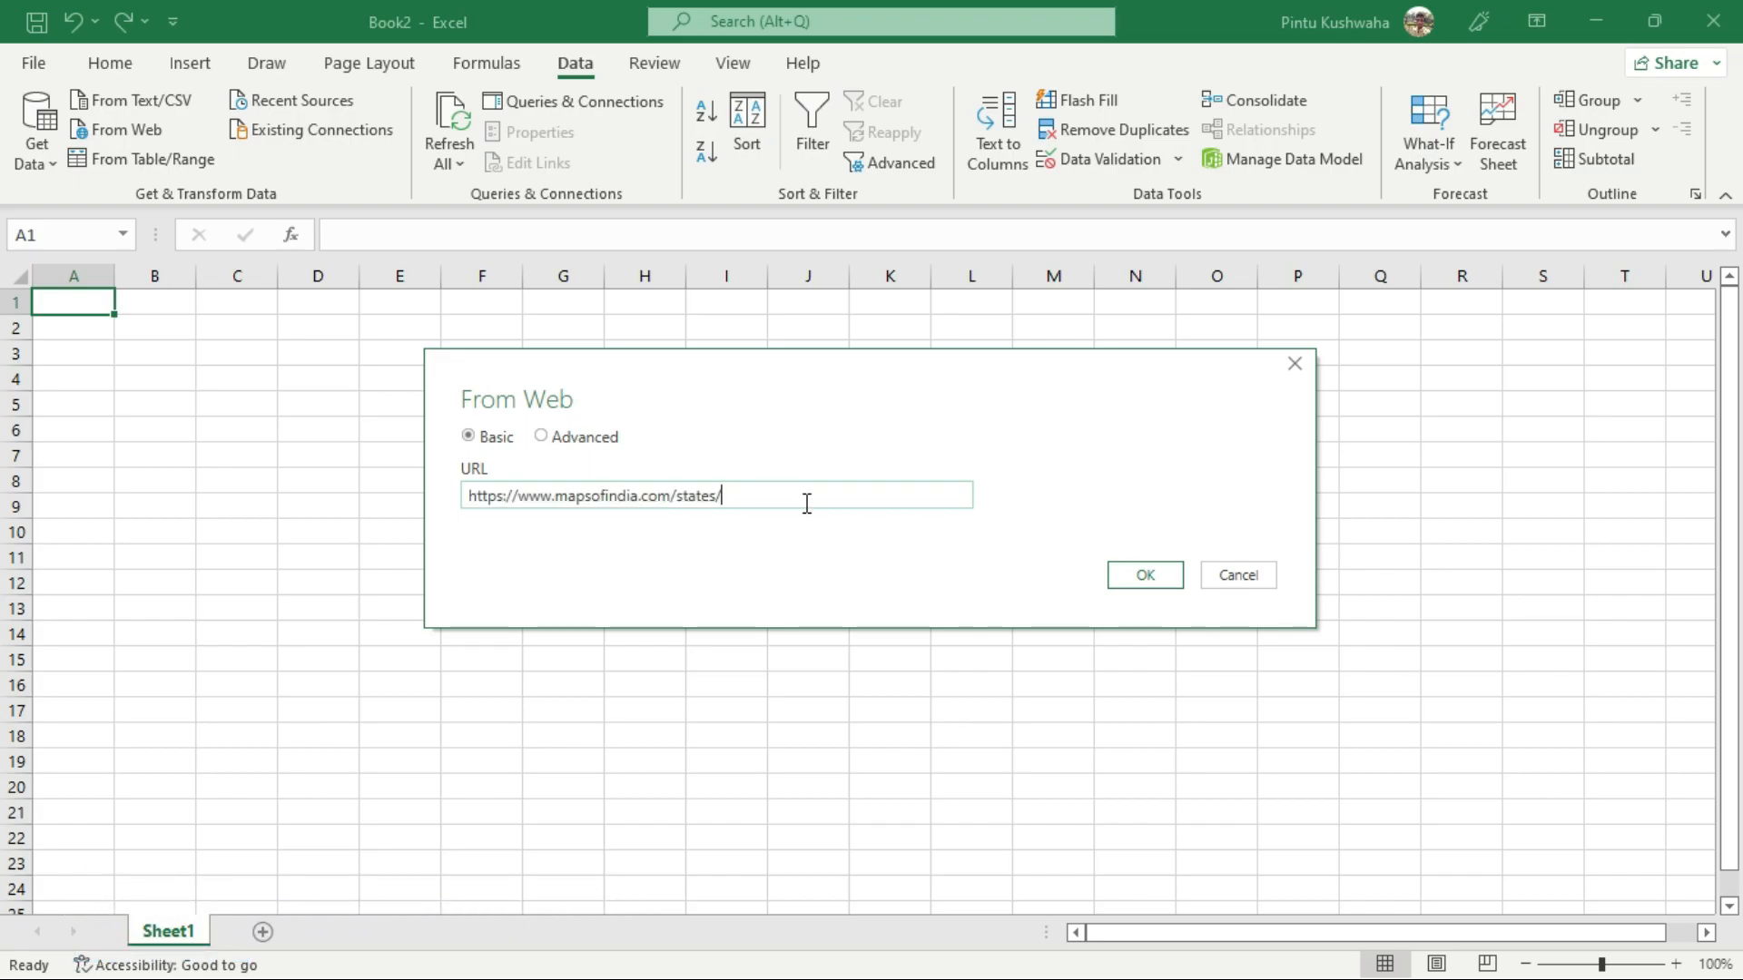
click(1139, 578)
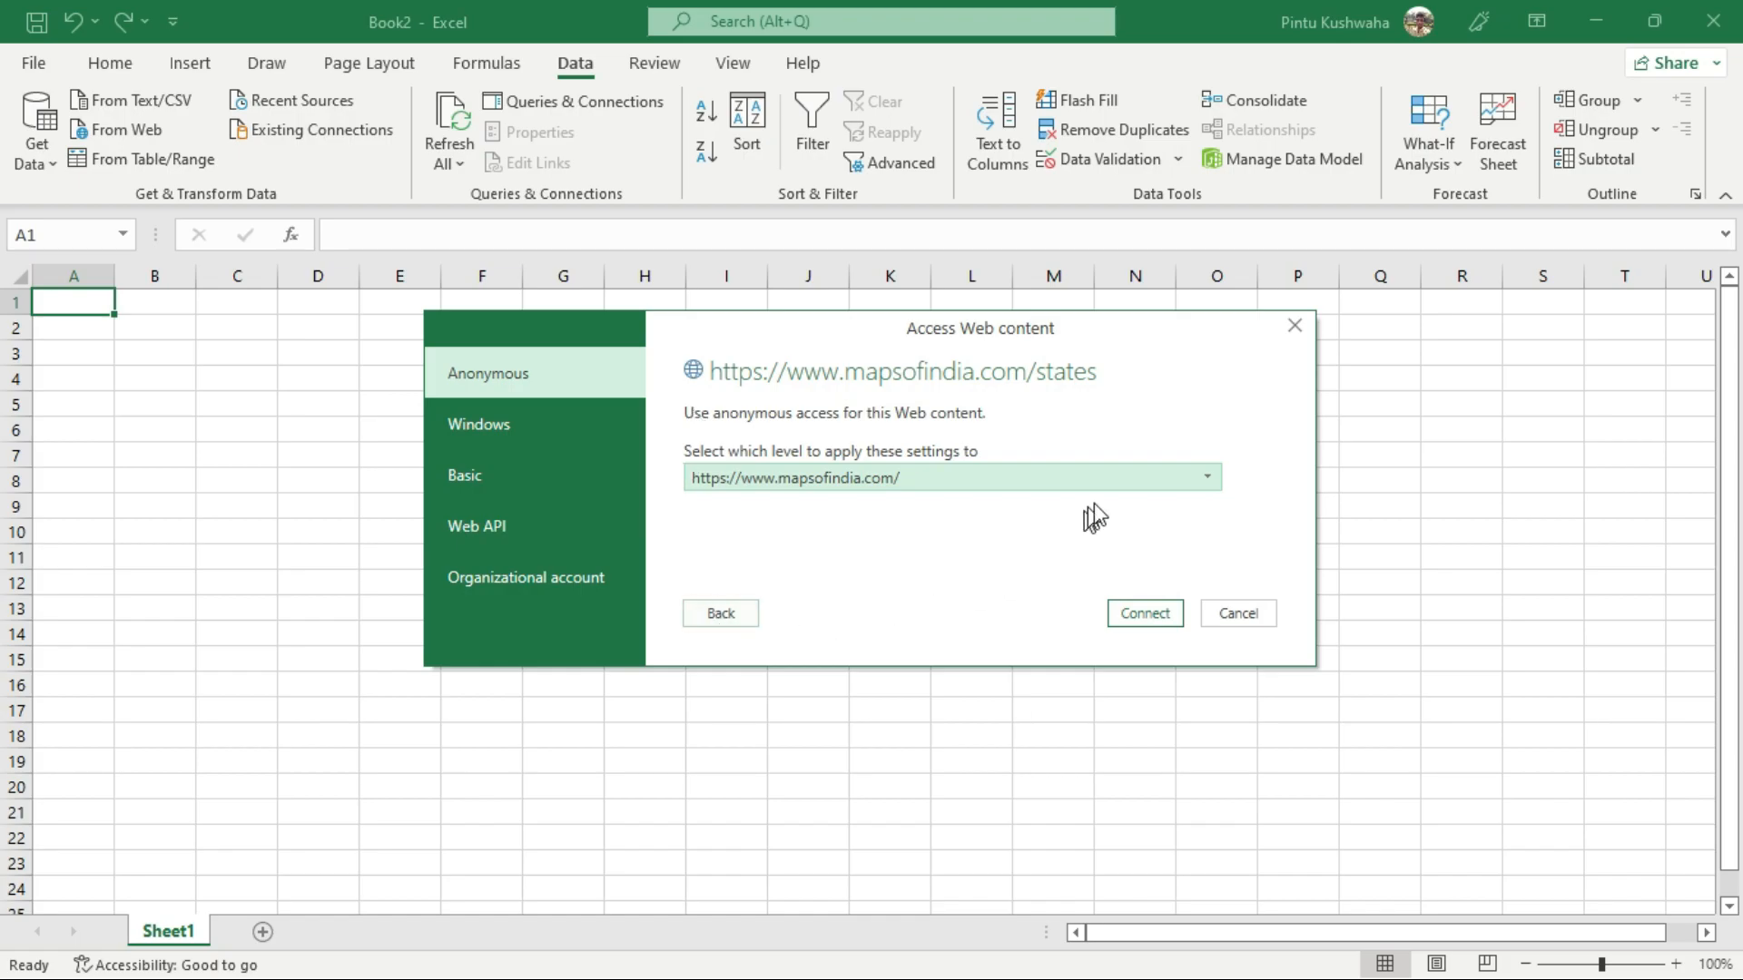
click(1145, 615)
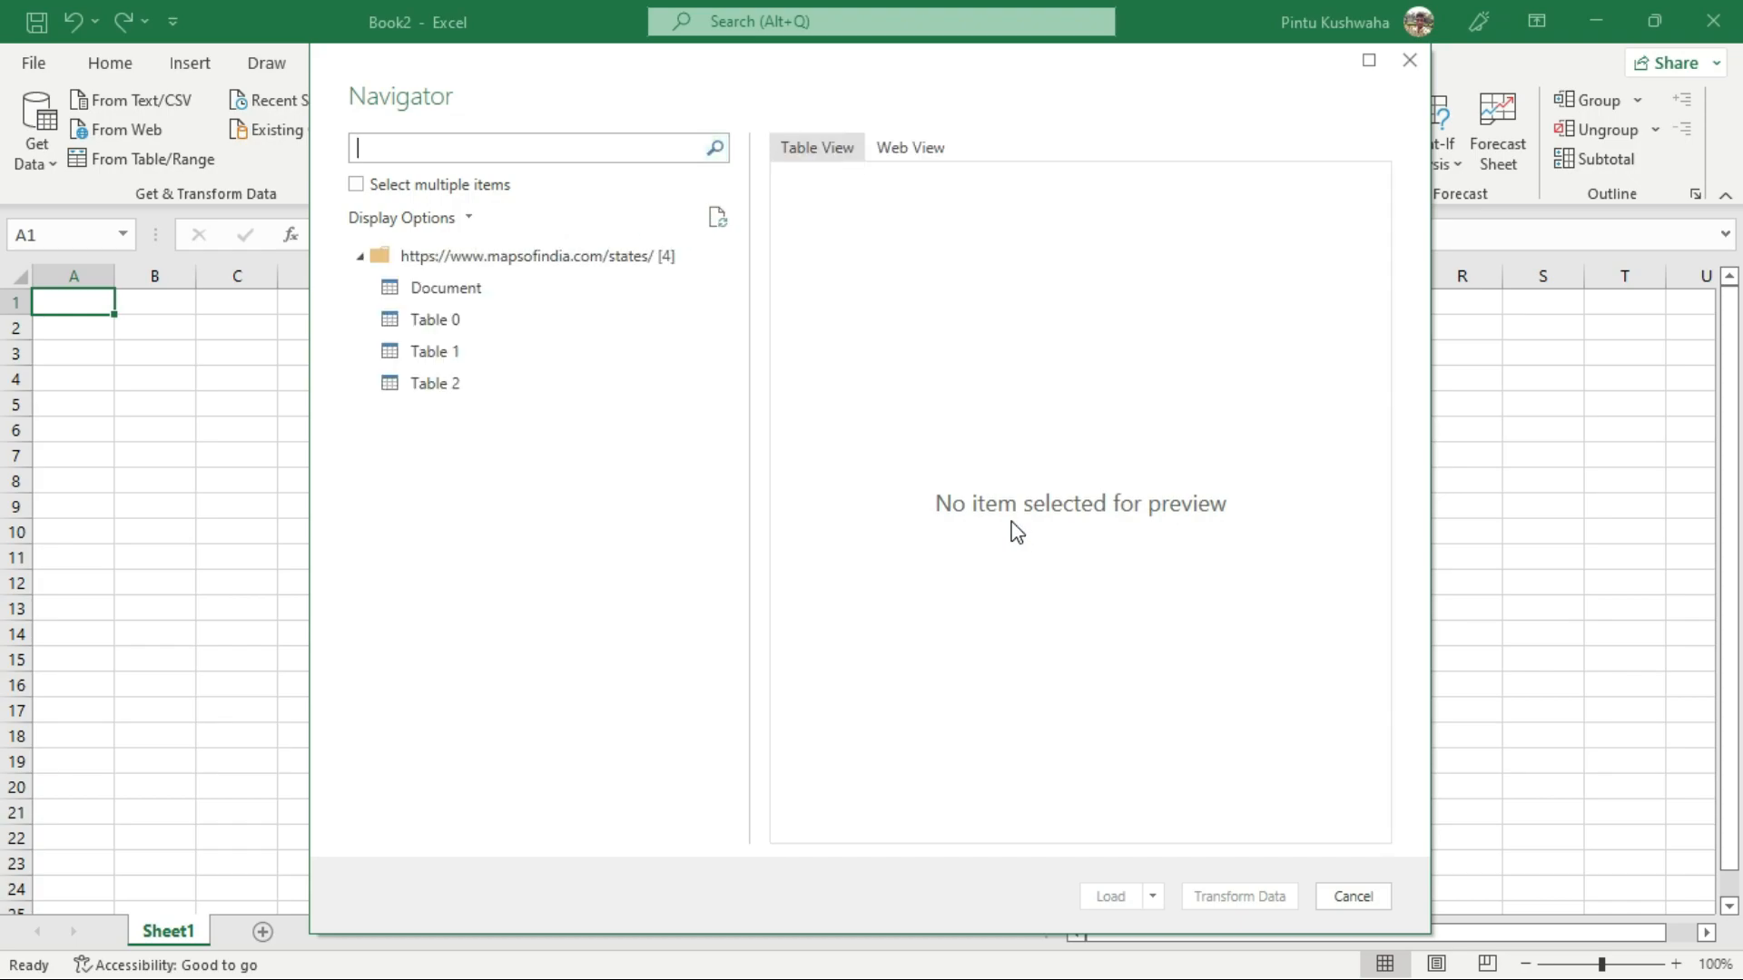
Step: Preview the Document item, select Table 0, and check its columns and the page in web view
click(496, 283)
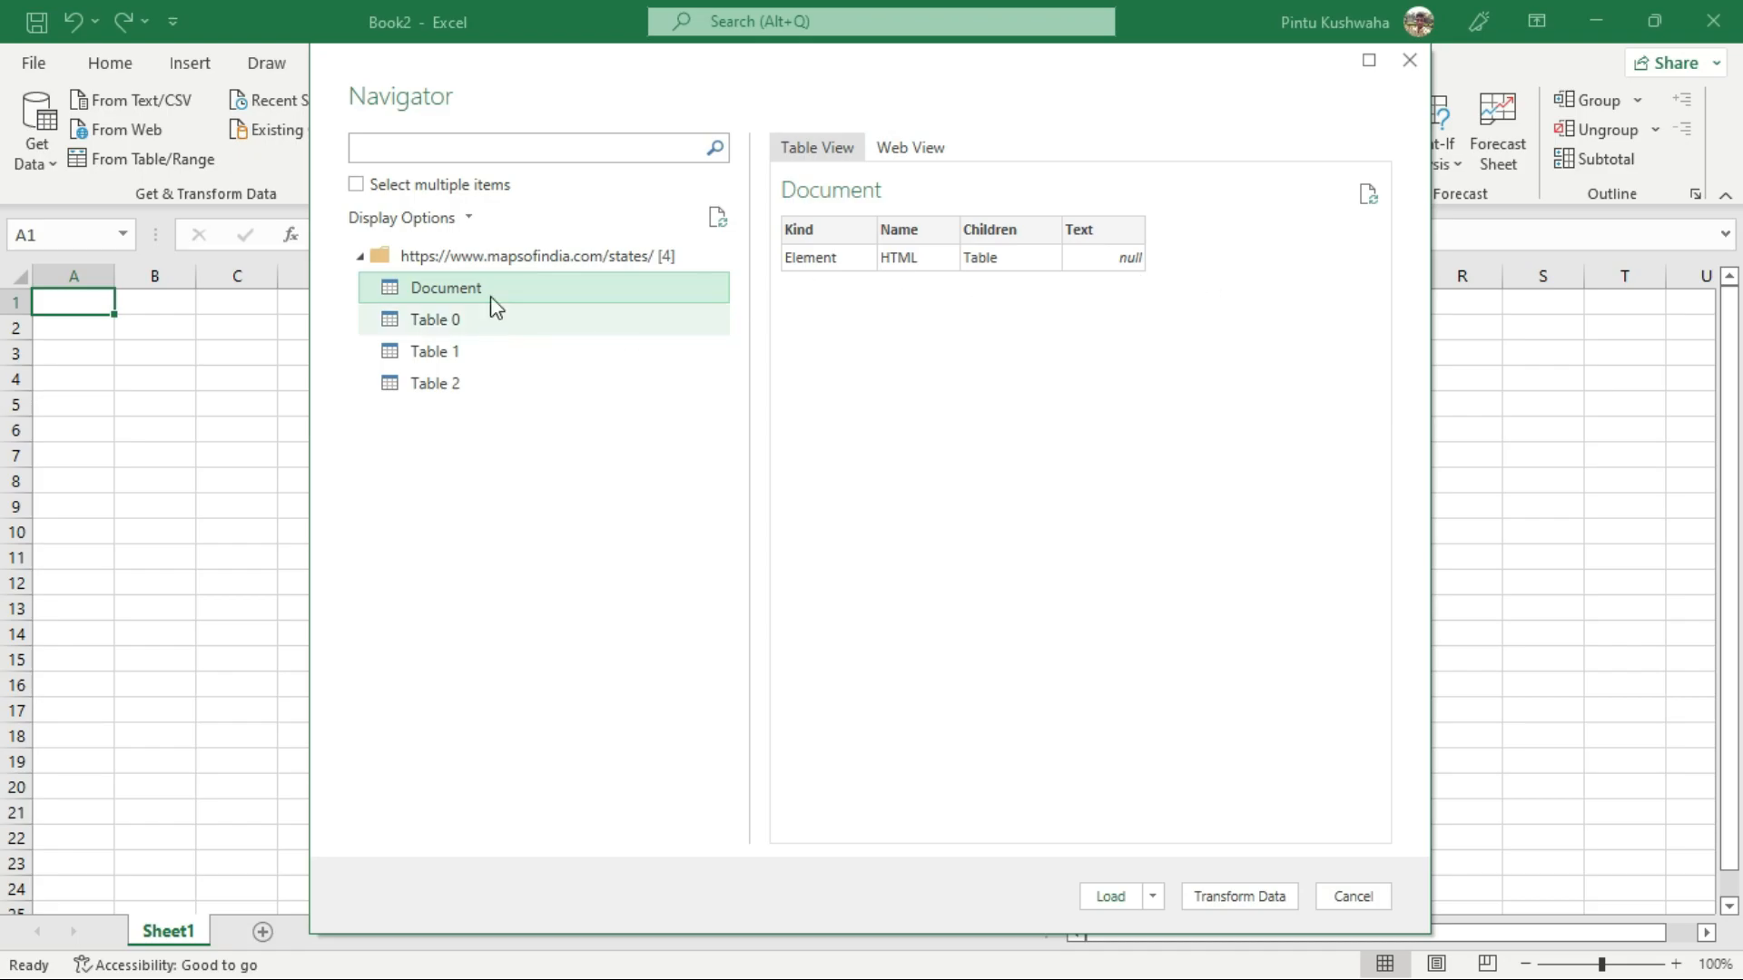
click(502, 322)
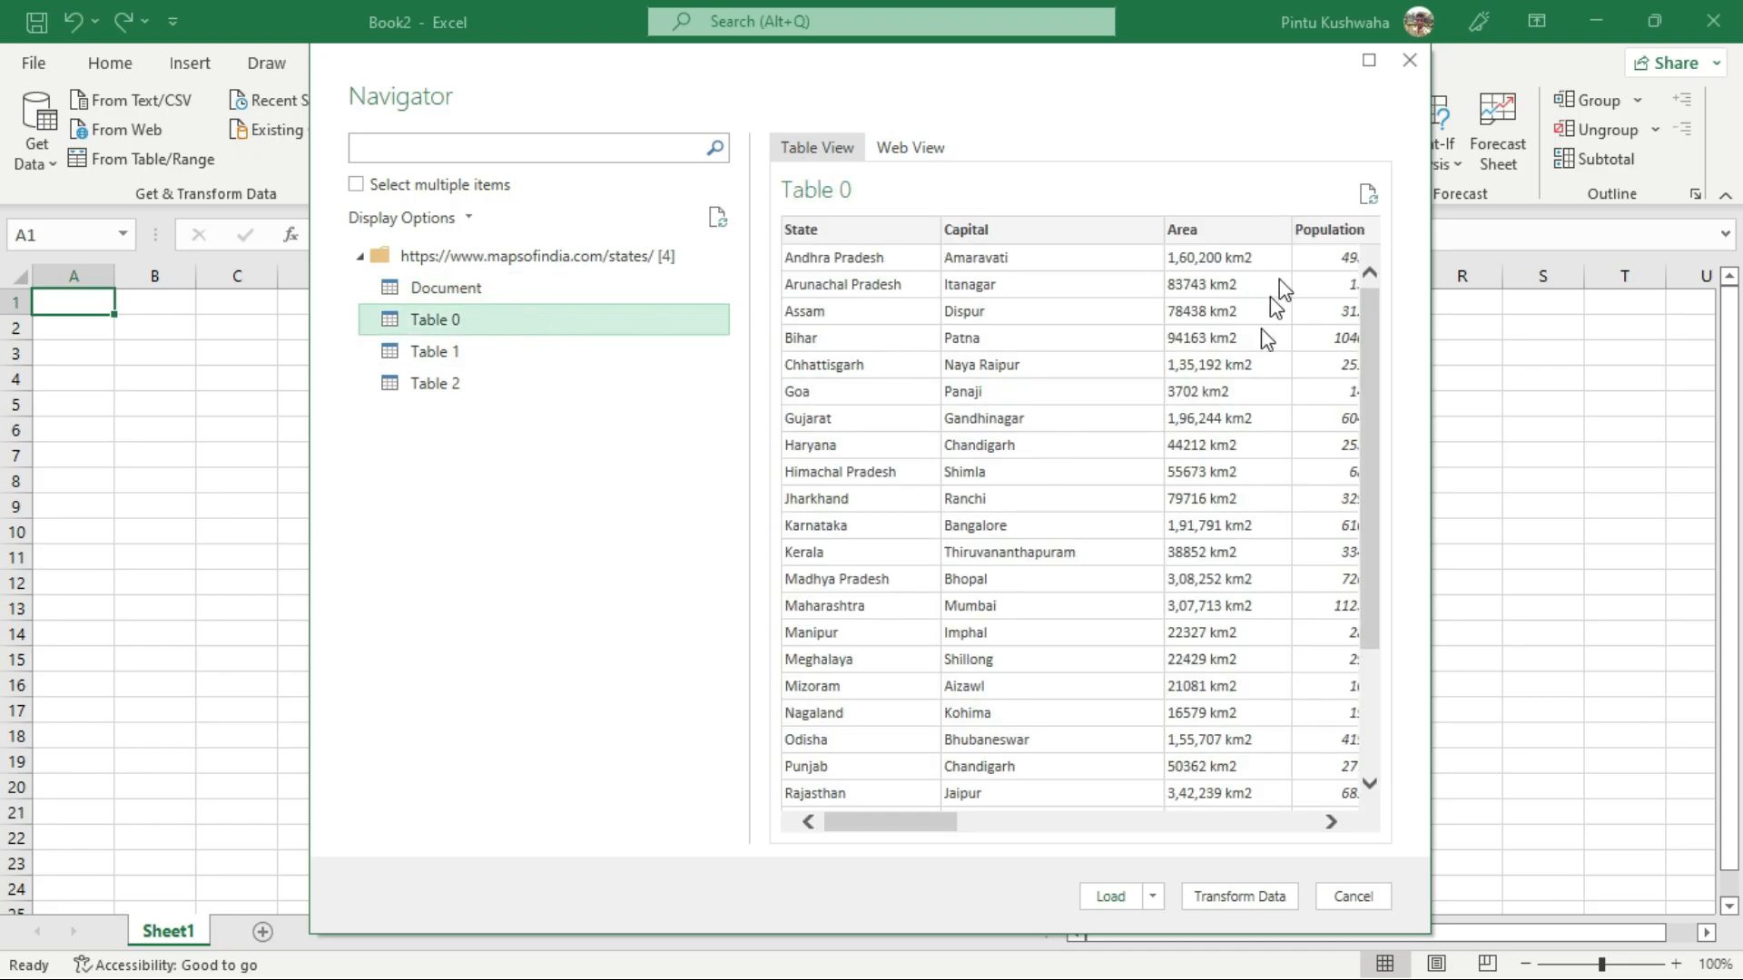
drag(922, 824, 968, 823)
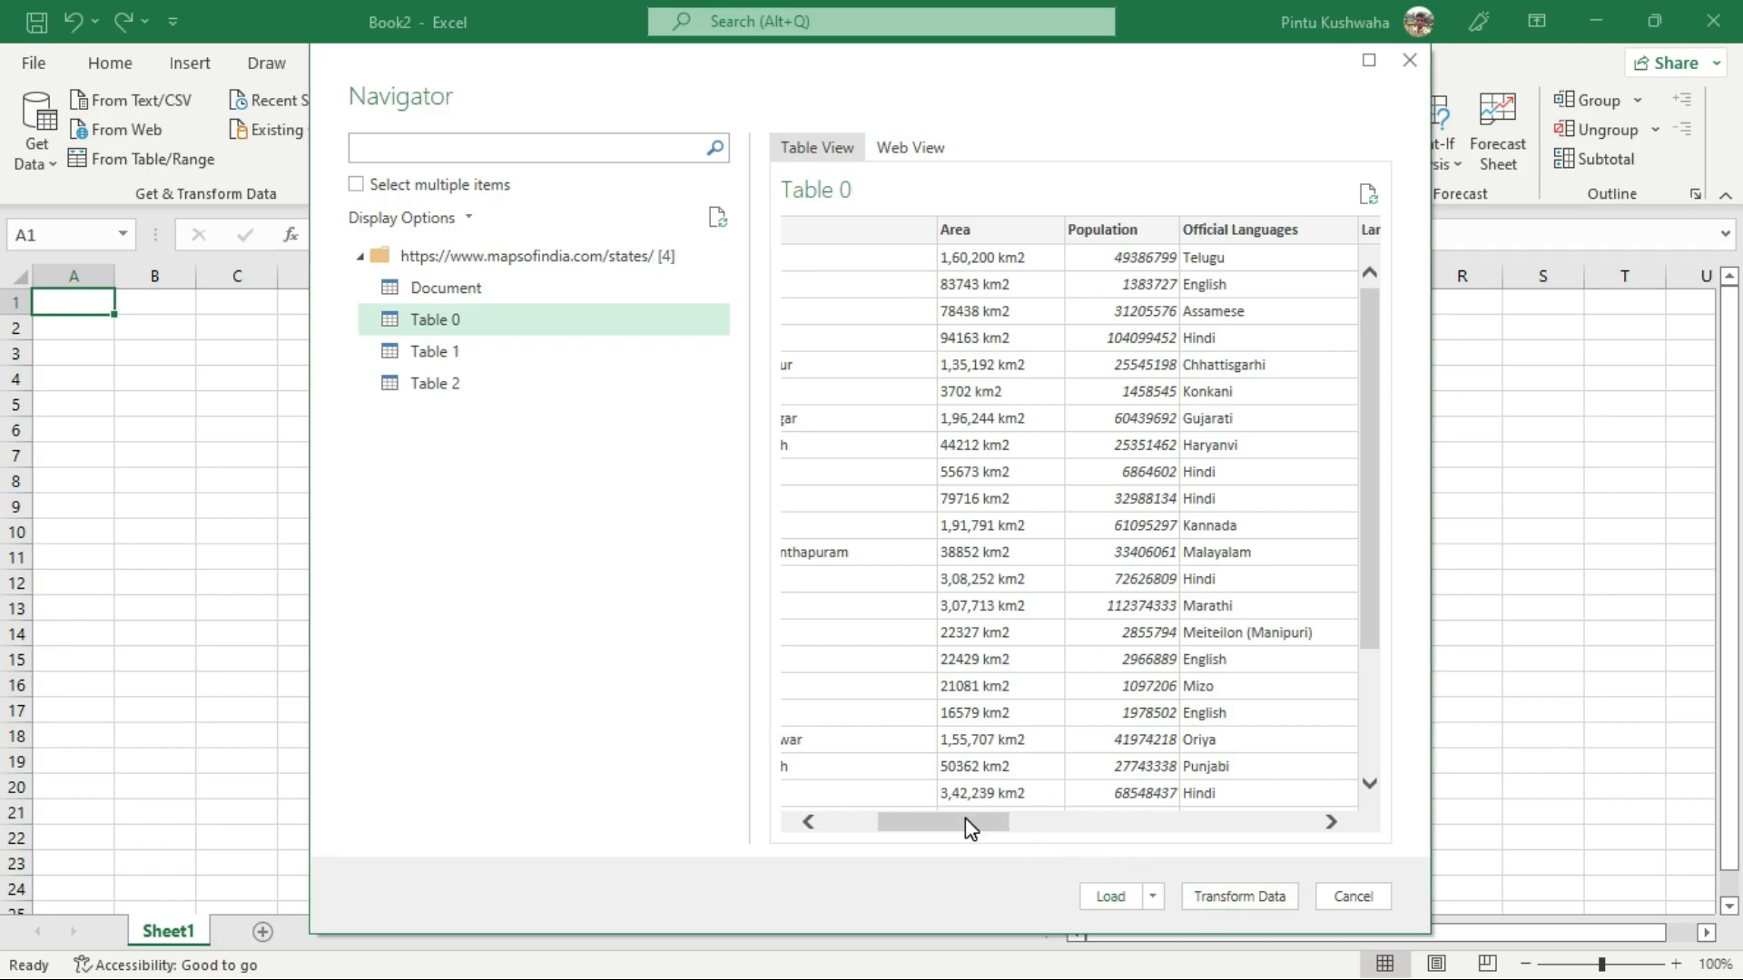
drag(966, 818, 908, 821)
click(910, 148)
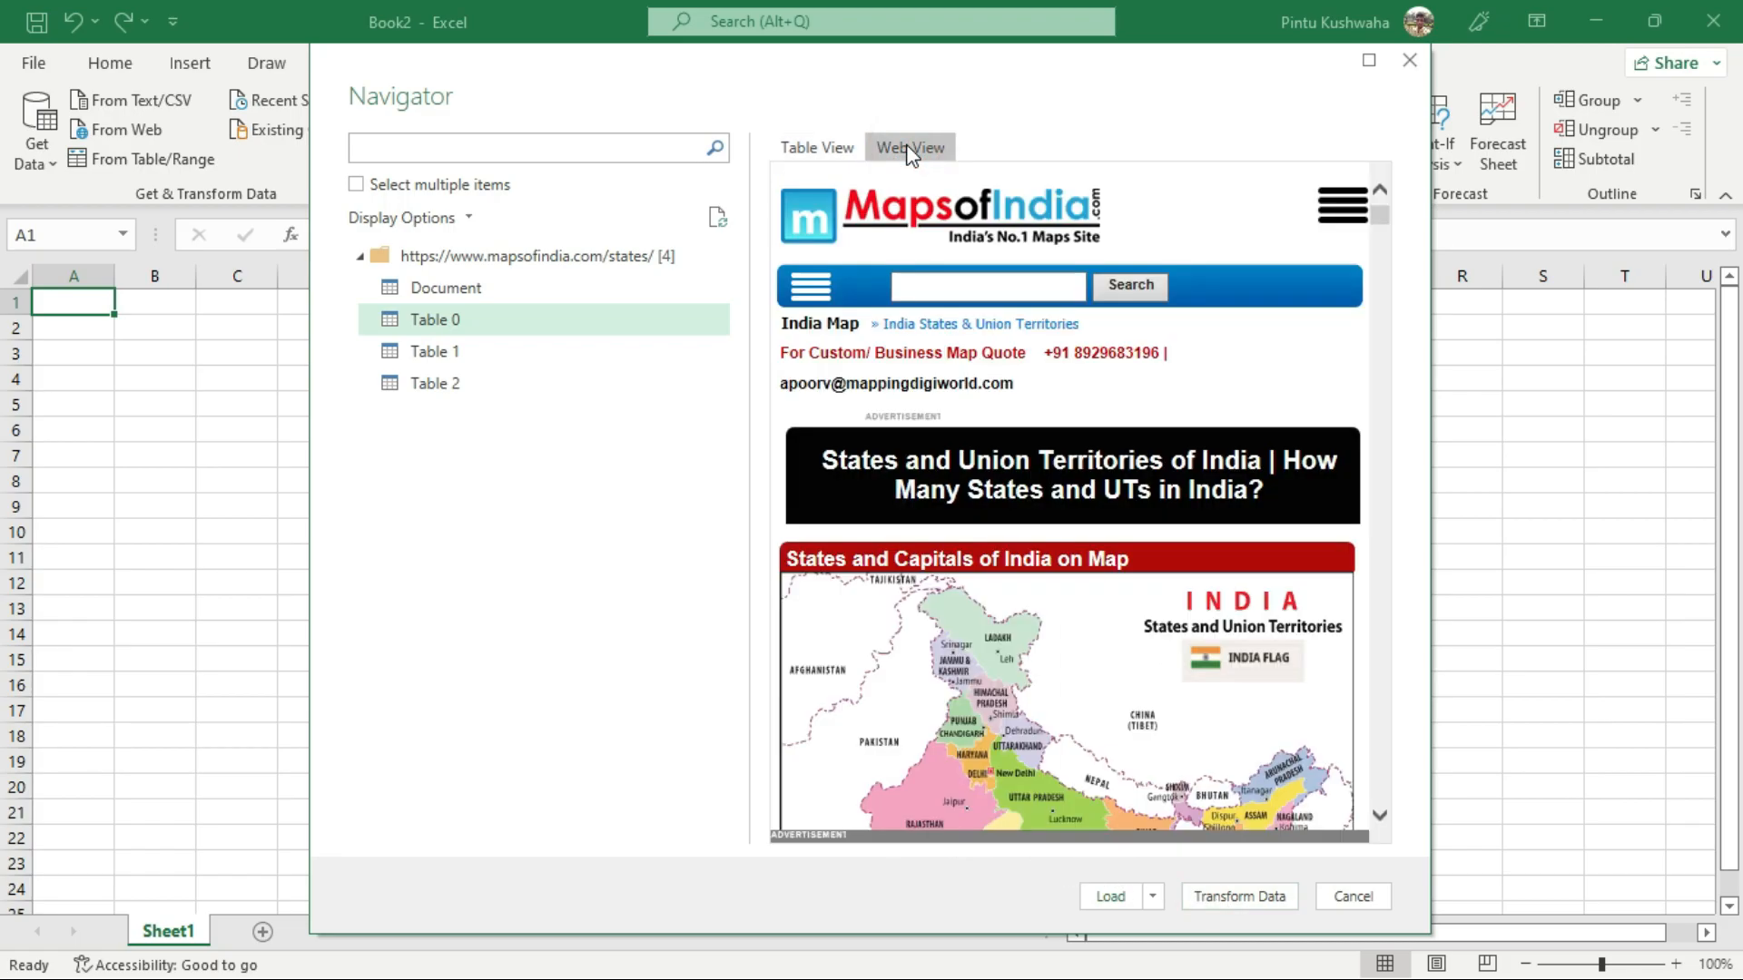
scroll(1062, 667, down, 15)
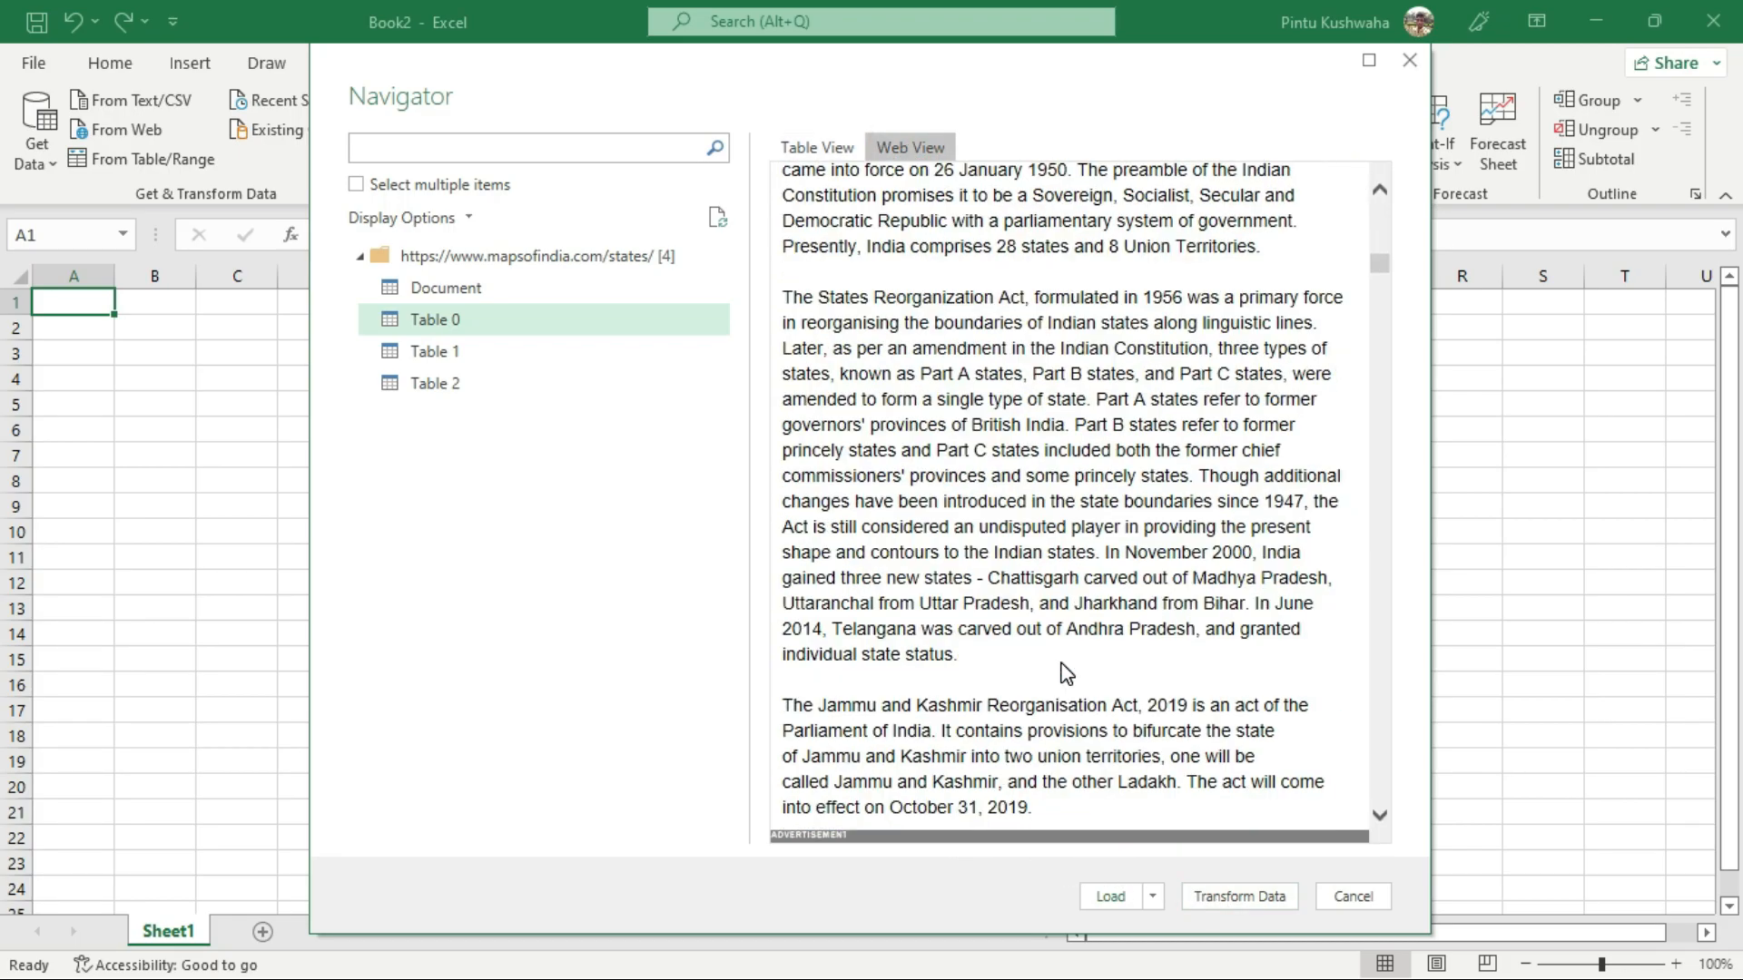
scroll(1067, 673, down, 10)
click(830, 150)
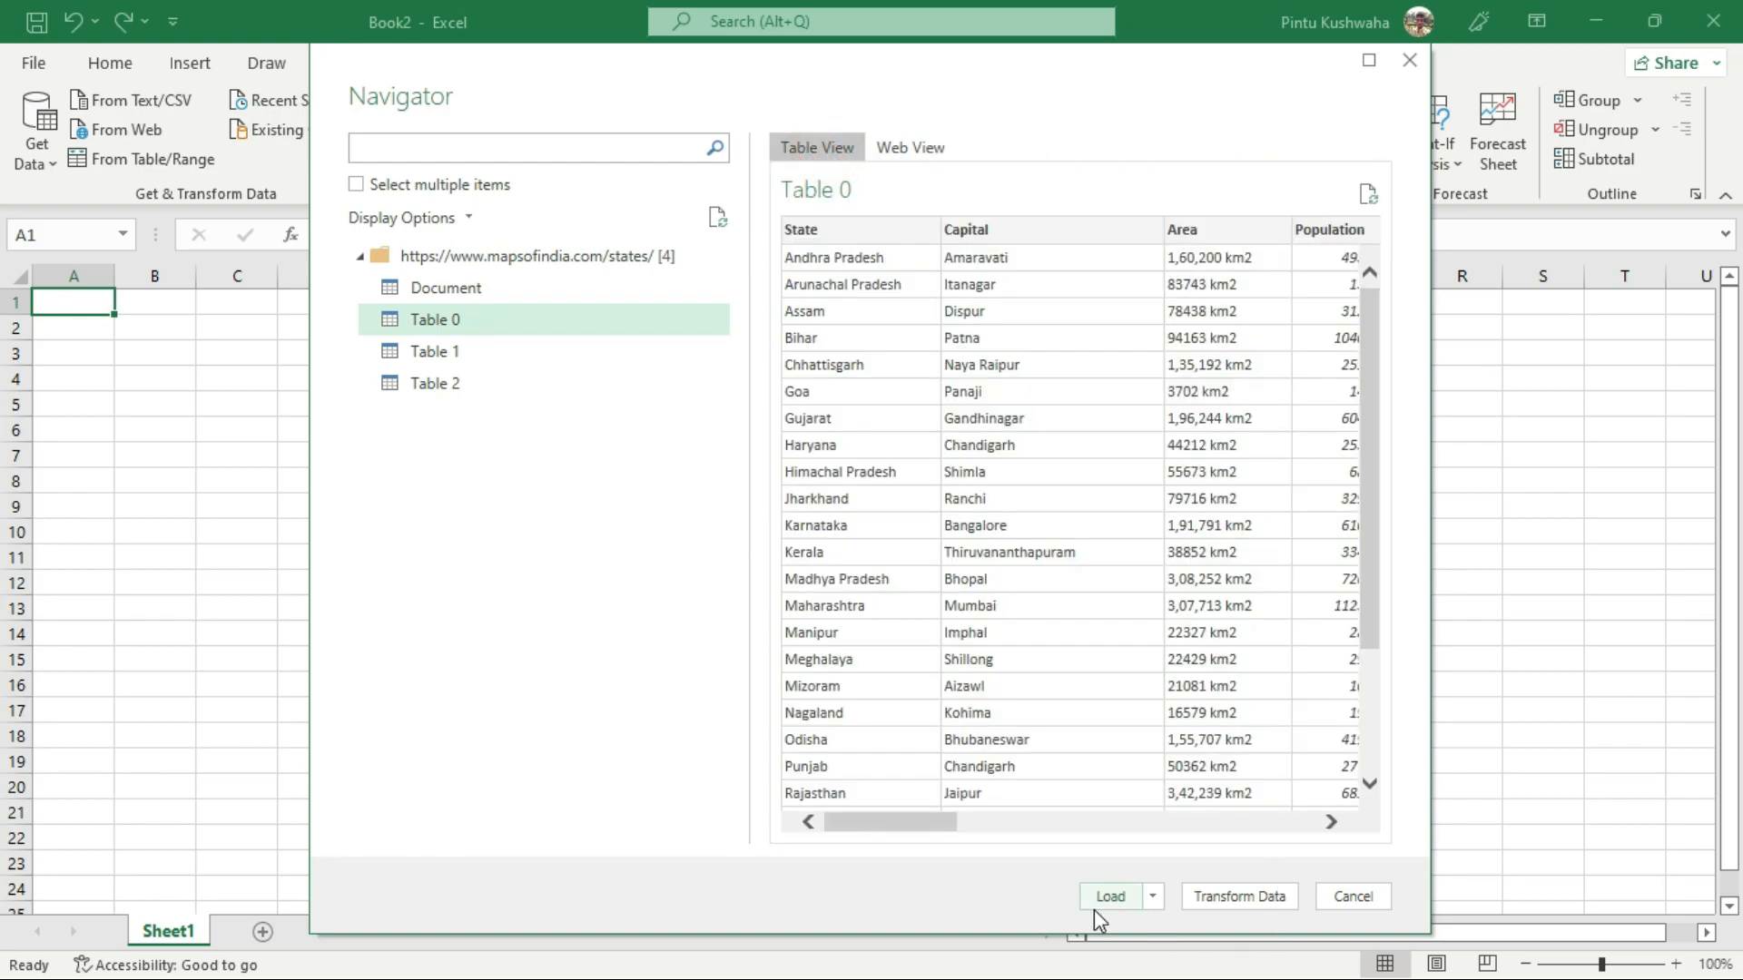
Step: Load Table 0 into the workbook, close the Queries & Connections pane and look through the imported rows
click(1105, 898)
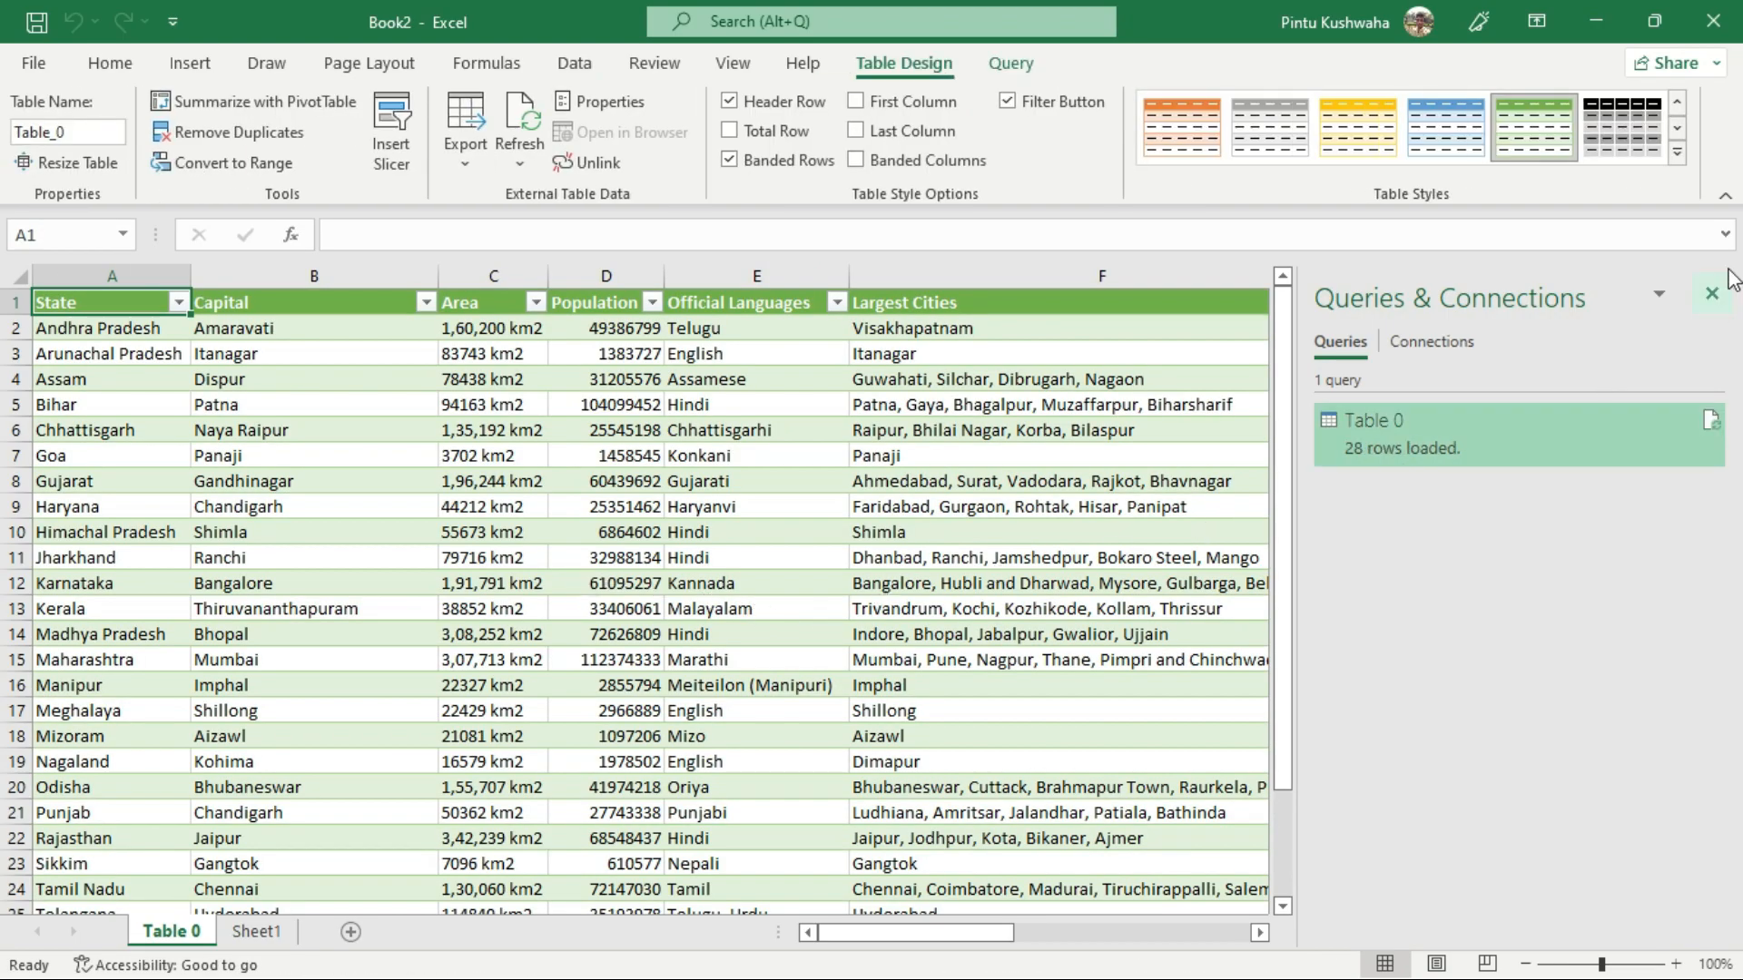
click(1715, 295)
scroll(1036, 825, down, 6)
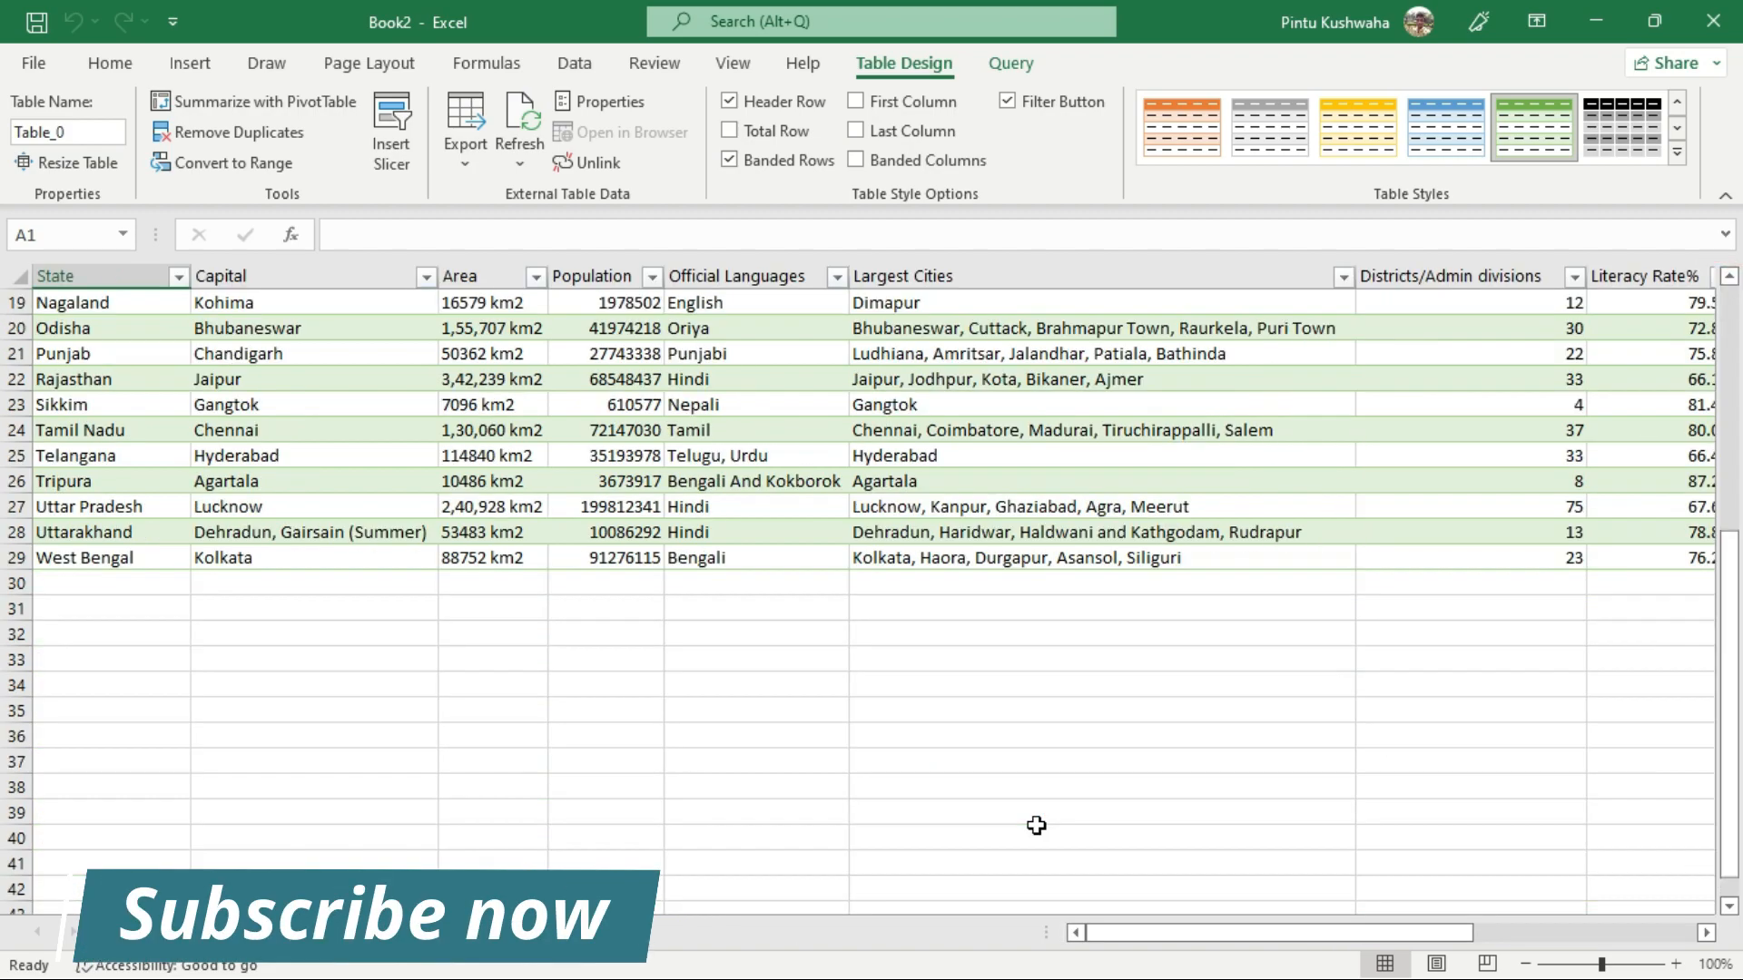
scroll(1036, 825, up, 6)
mouse_move(1175, 935)
mouse_down()
mouse_move(1409, 926)
mouse_move(1145, 957)
mouse_move(1389, 935)
mouse_move(1142, 941)
mouse_up()
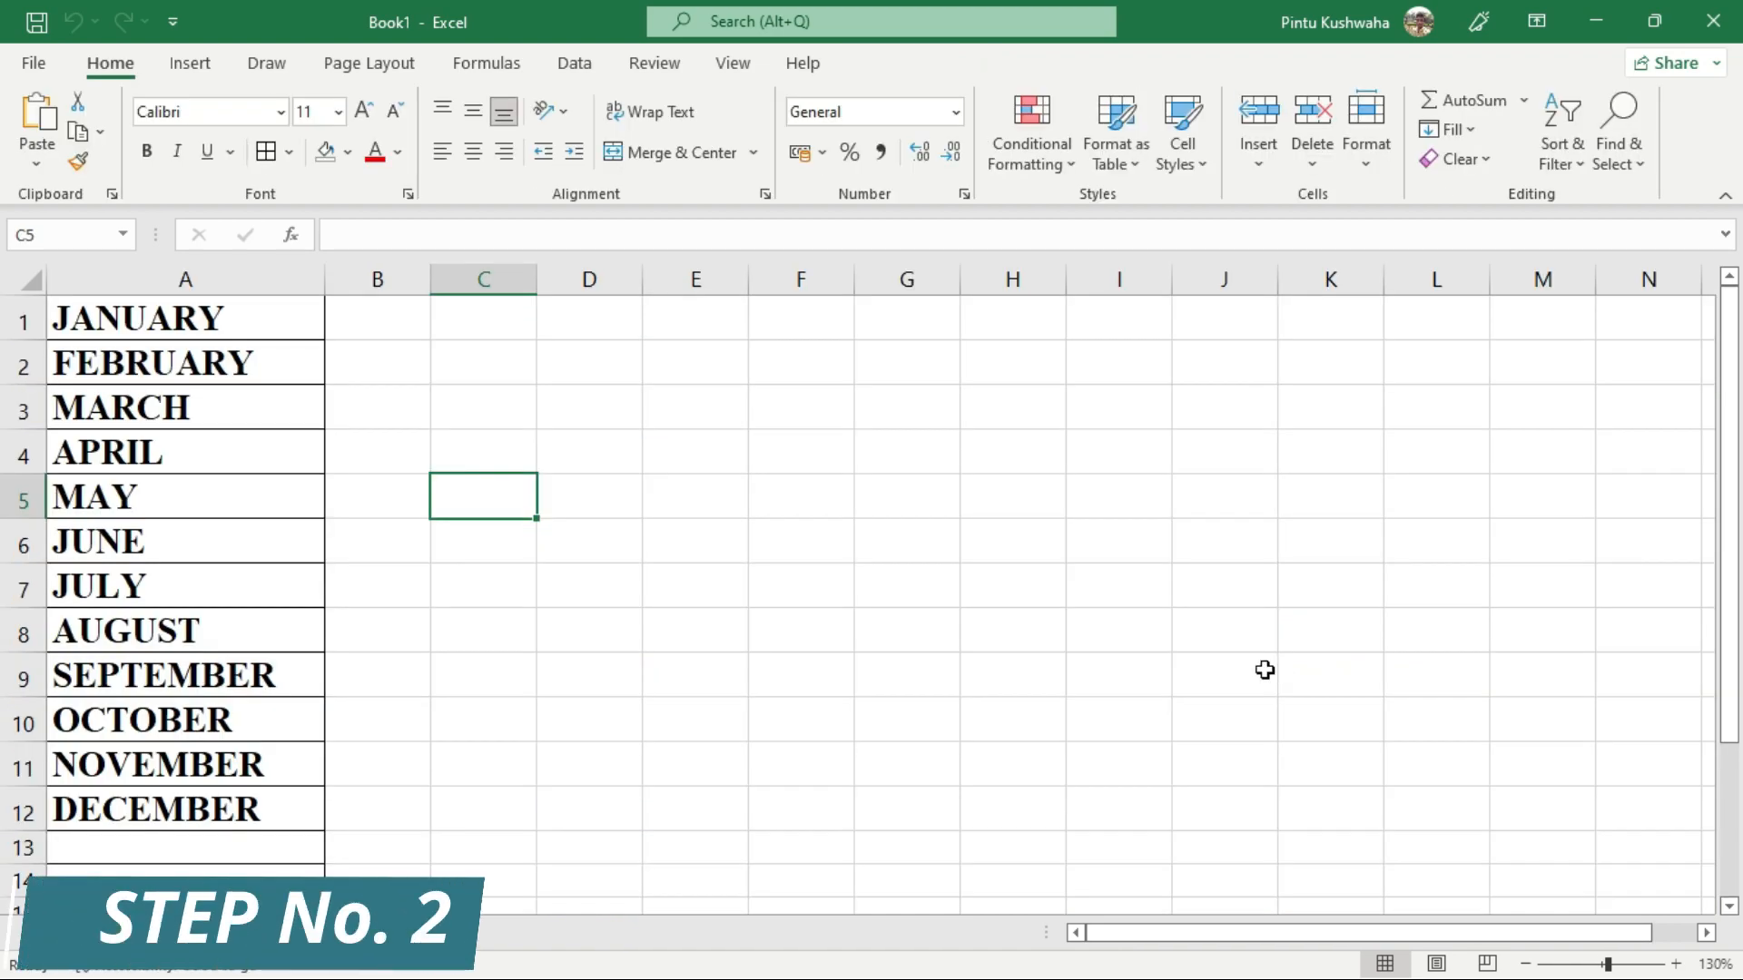
drag(270, 314, 246, 812)
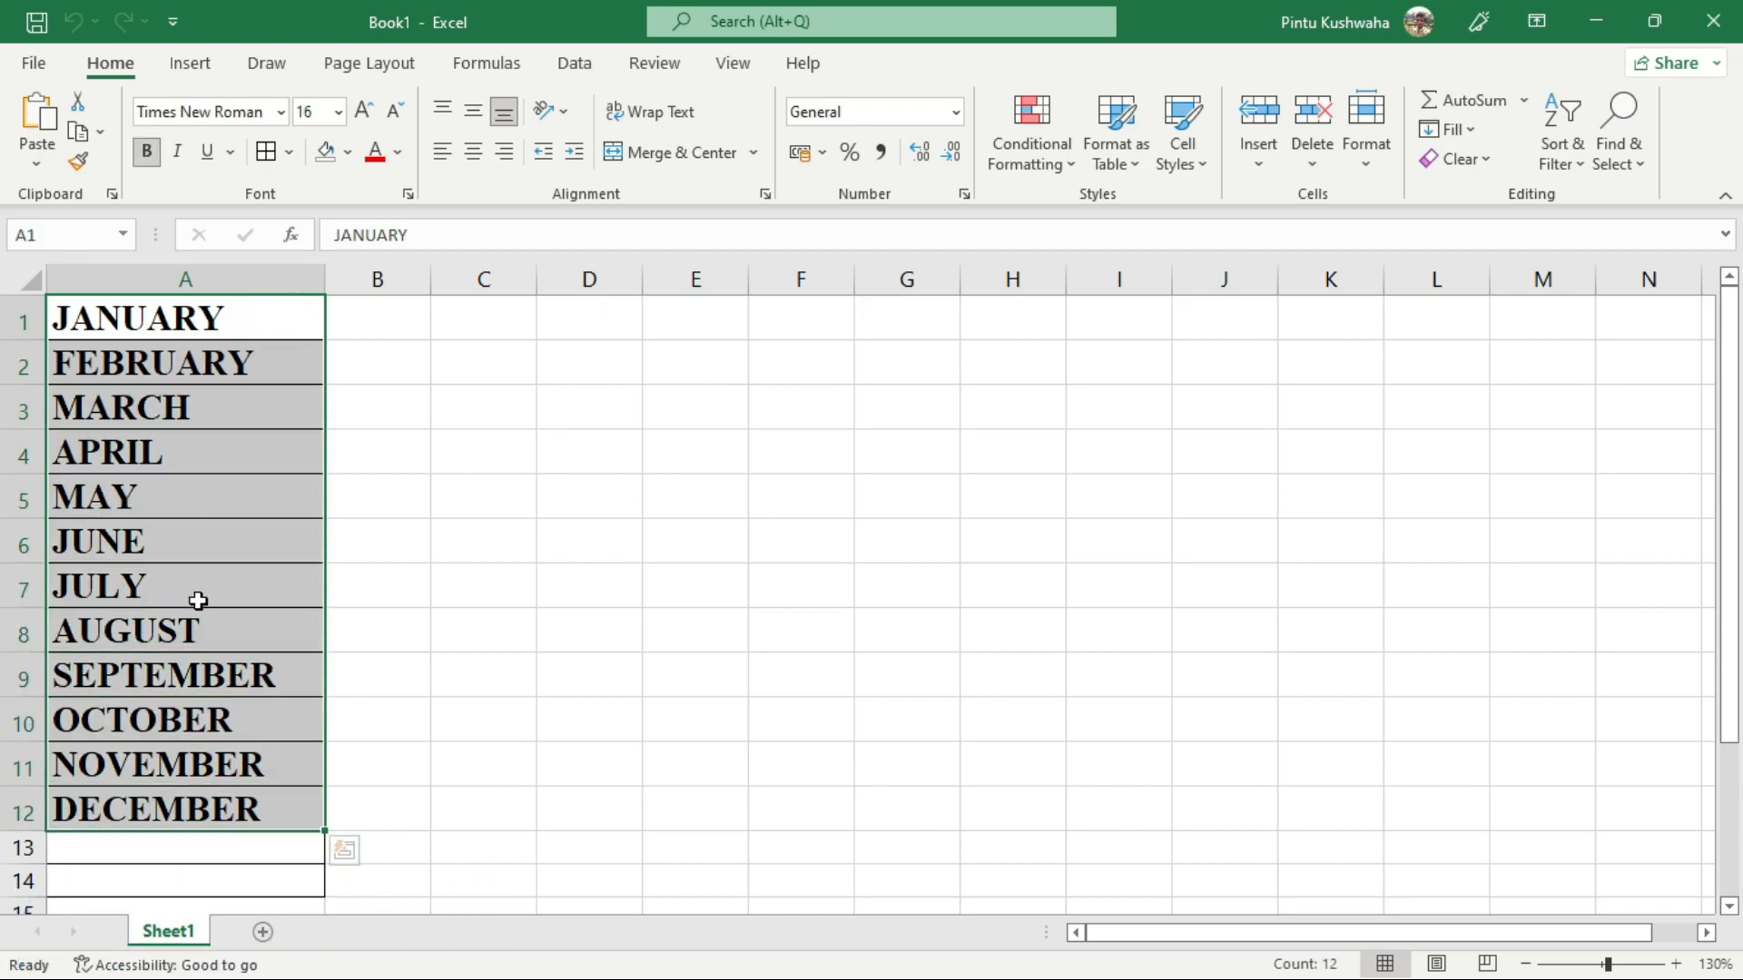
click(525, 737)
drag(172, 327, 186, 831)
click(506, 886)
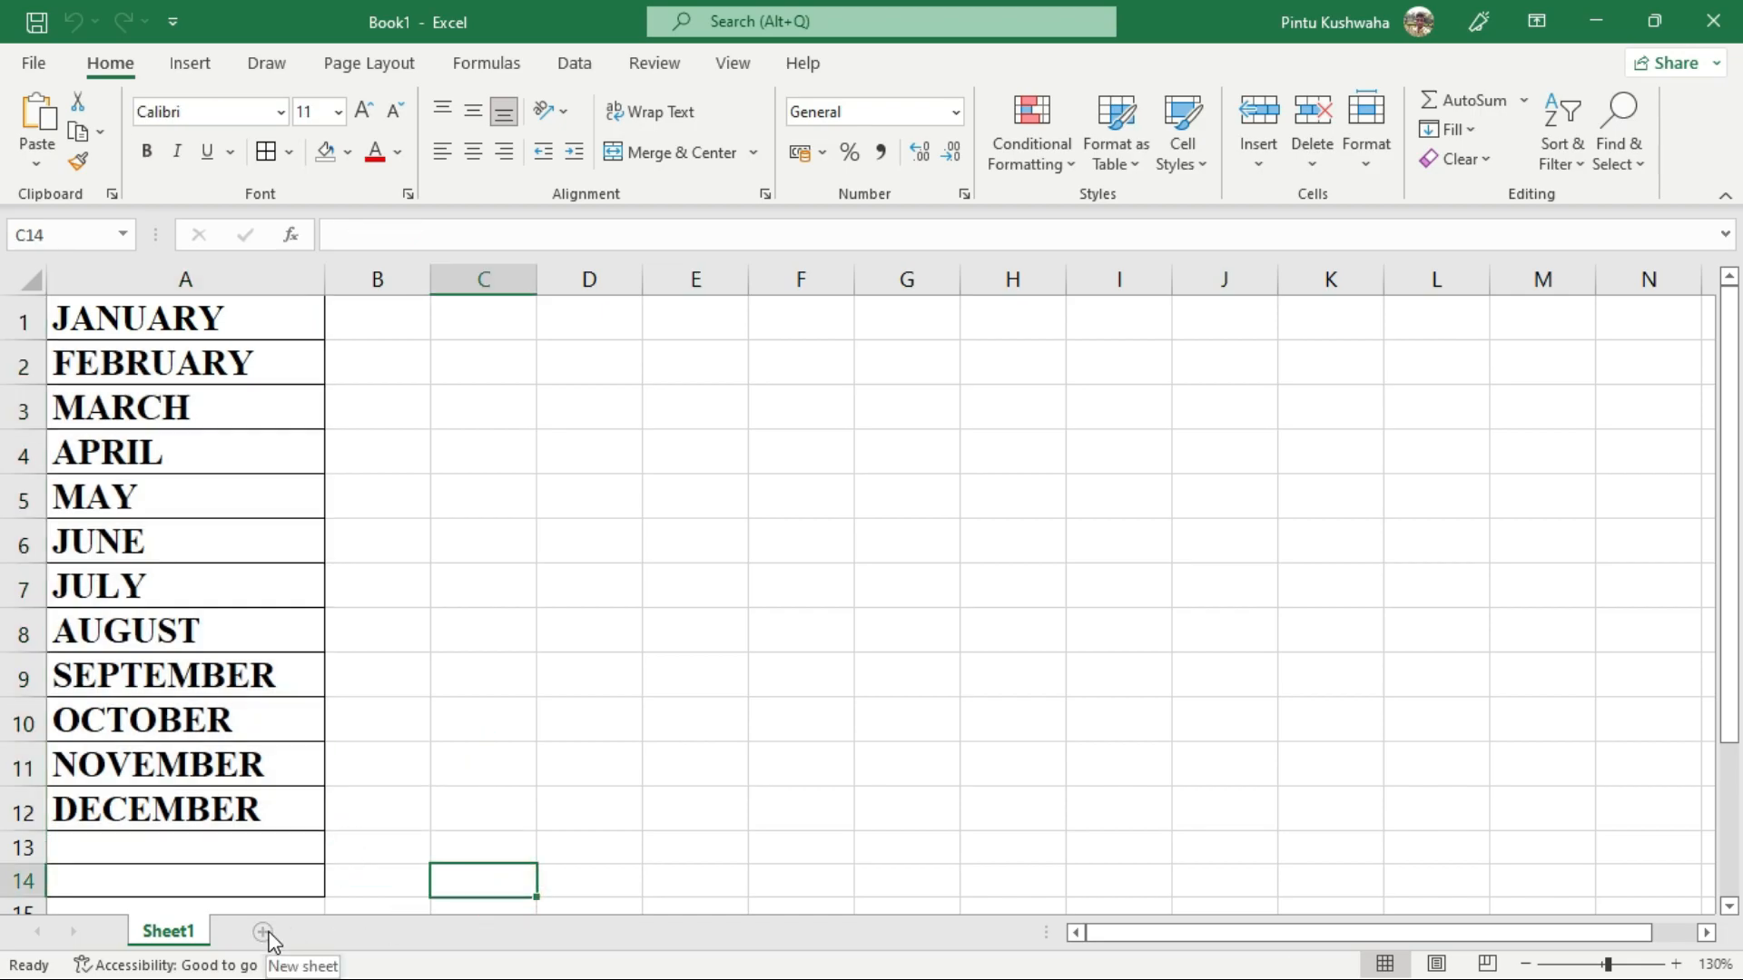
Step: Add a blank worksheet after Sheet1, then return to the month list on Sheet1
click(265, 932)
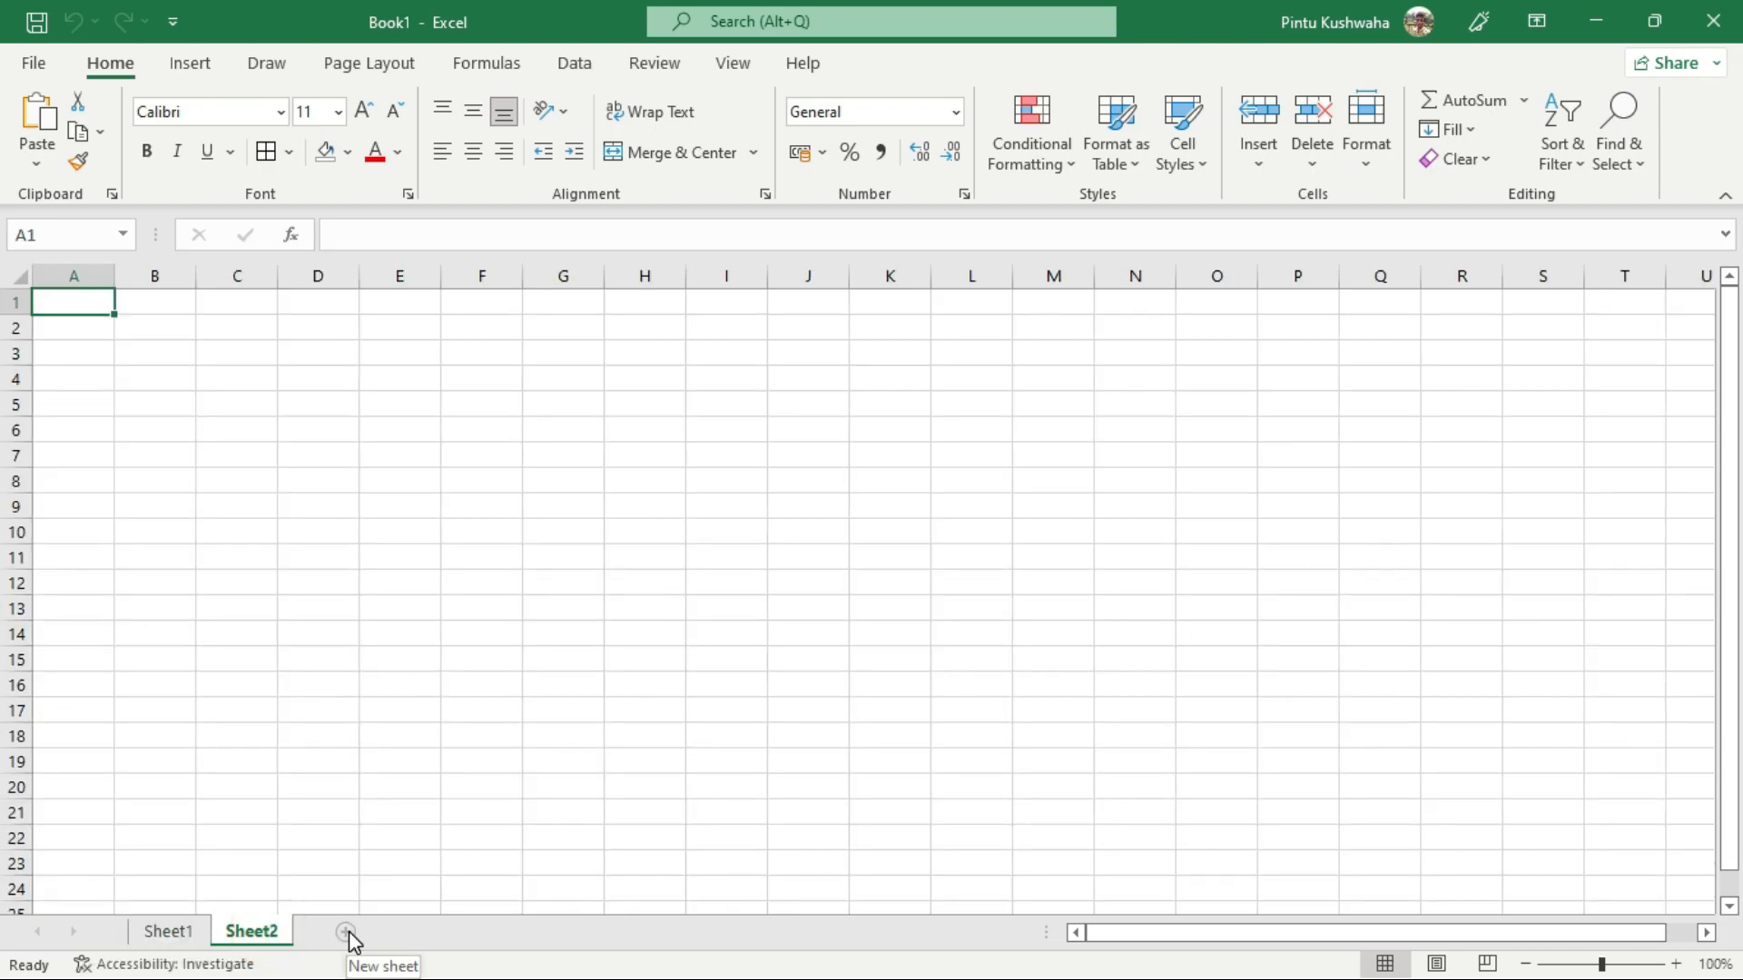
right_click(273, 935)
click(382, 653)
click(168, 932)
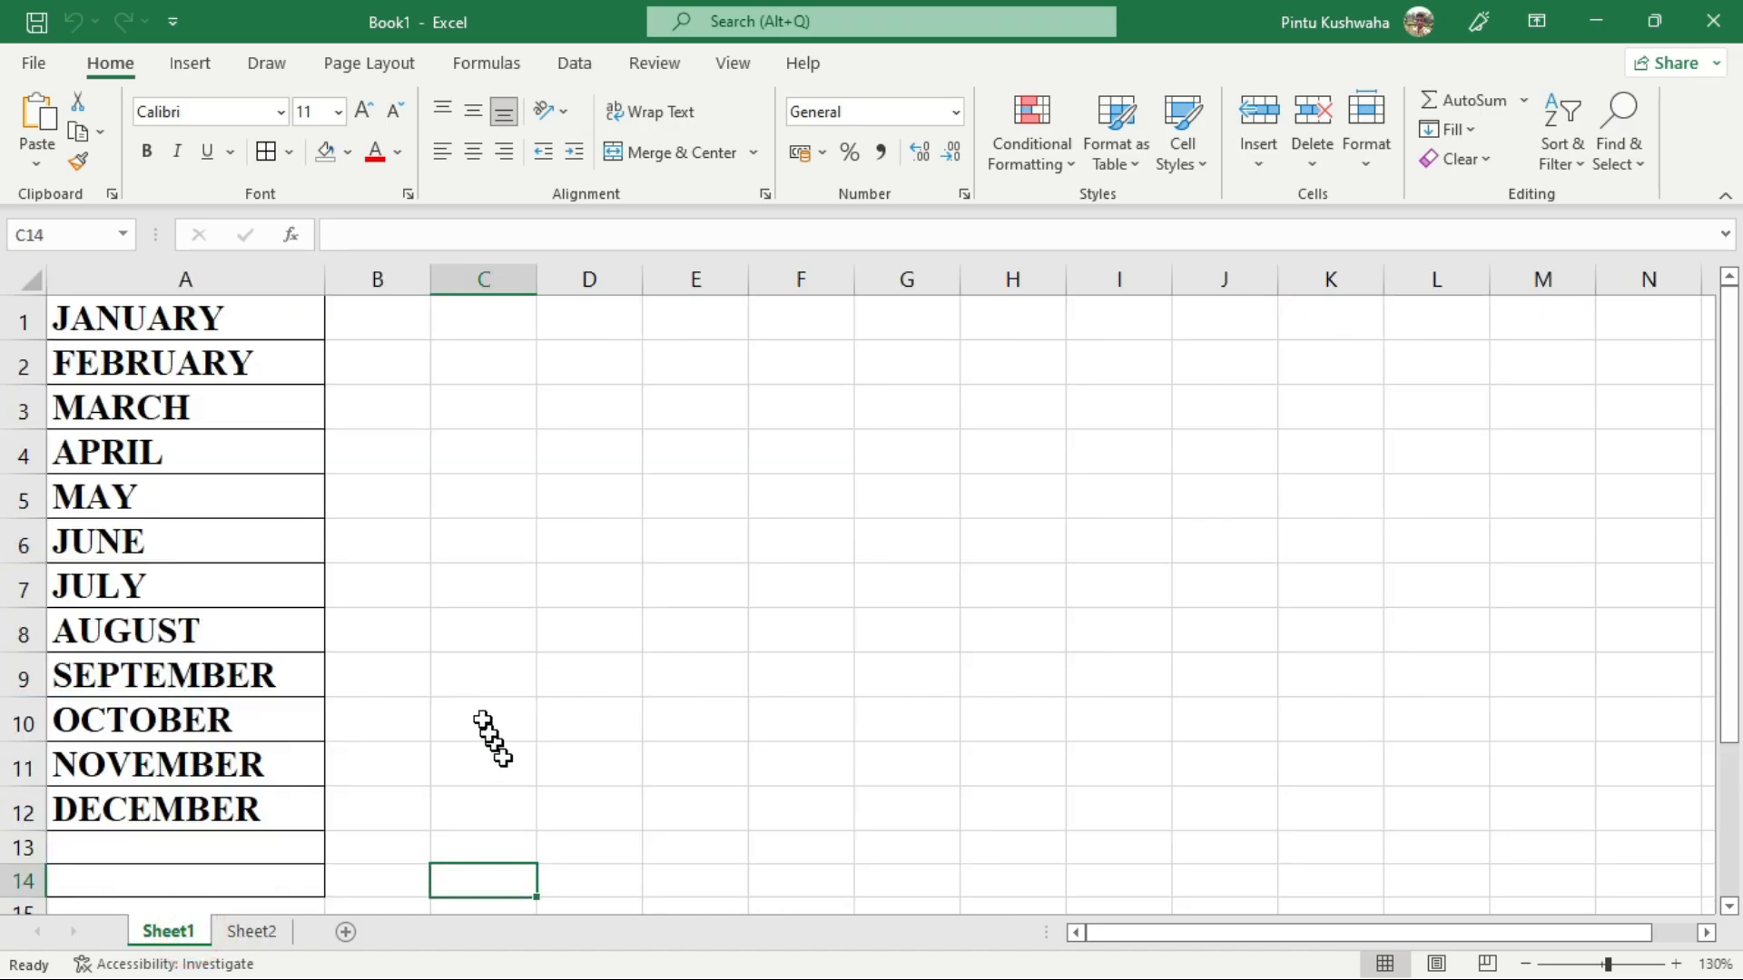
click(425, 627)
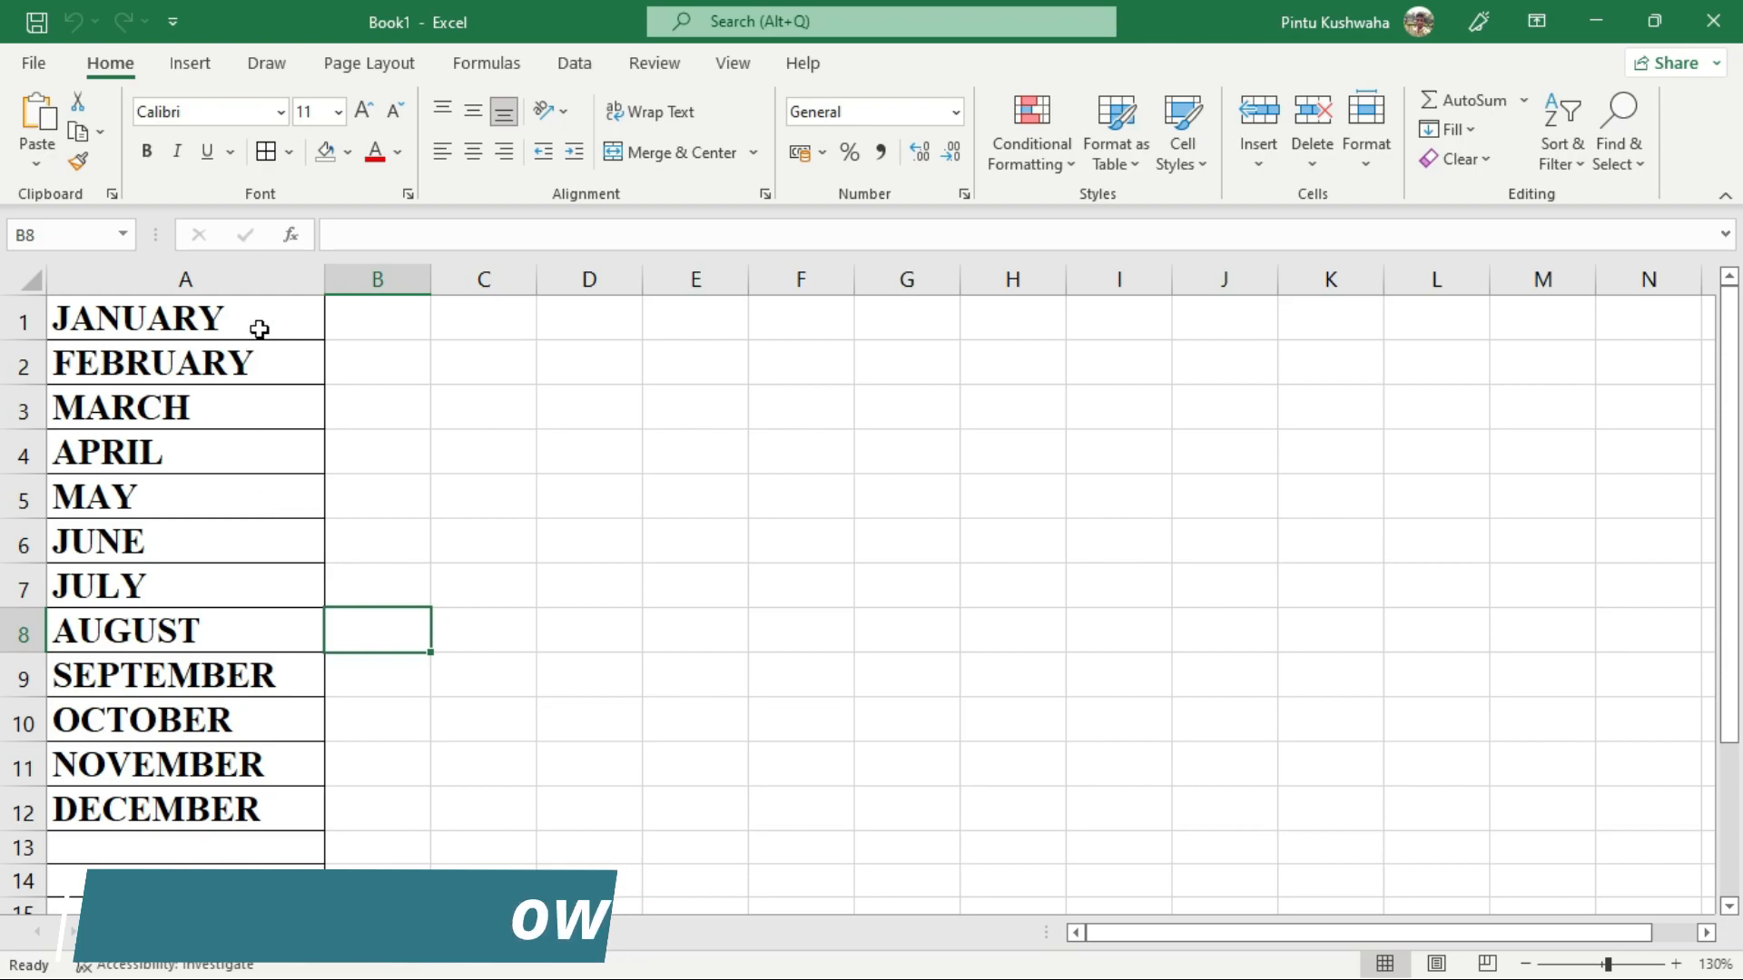
Step: Convert the month list in A1:A12 into a table, leaving the headers option off
drag(260, 325, 226, 809)
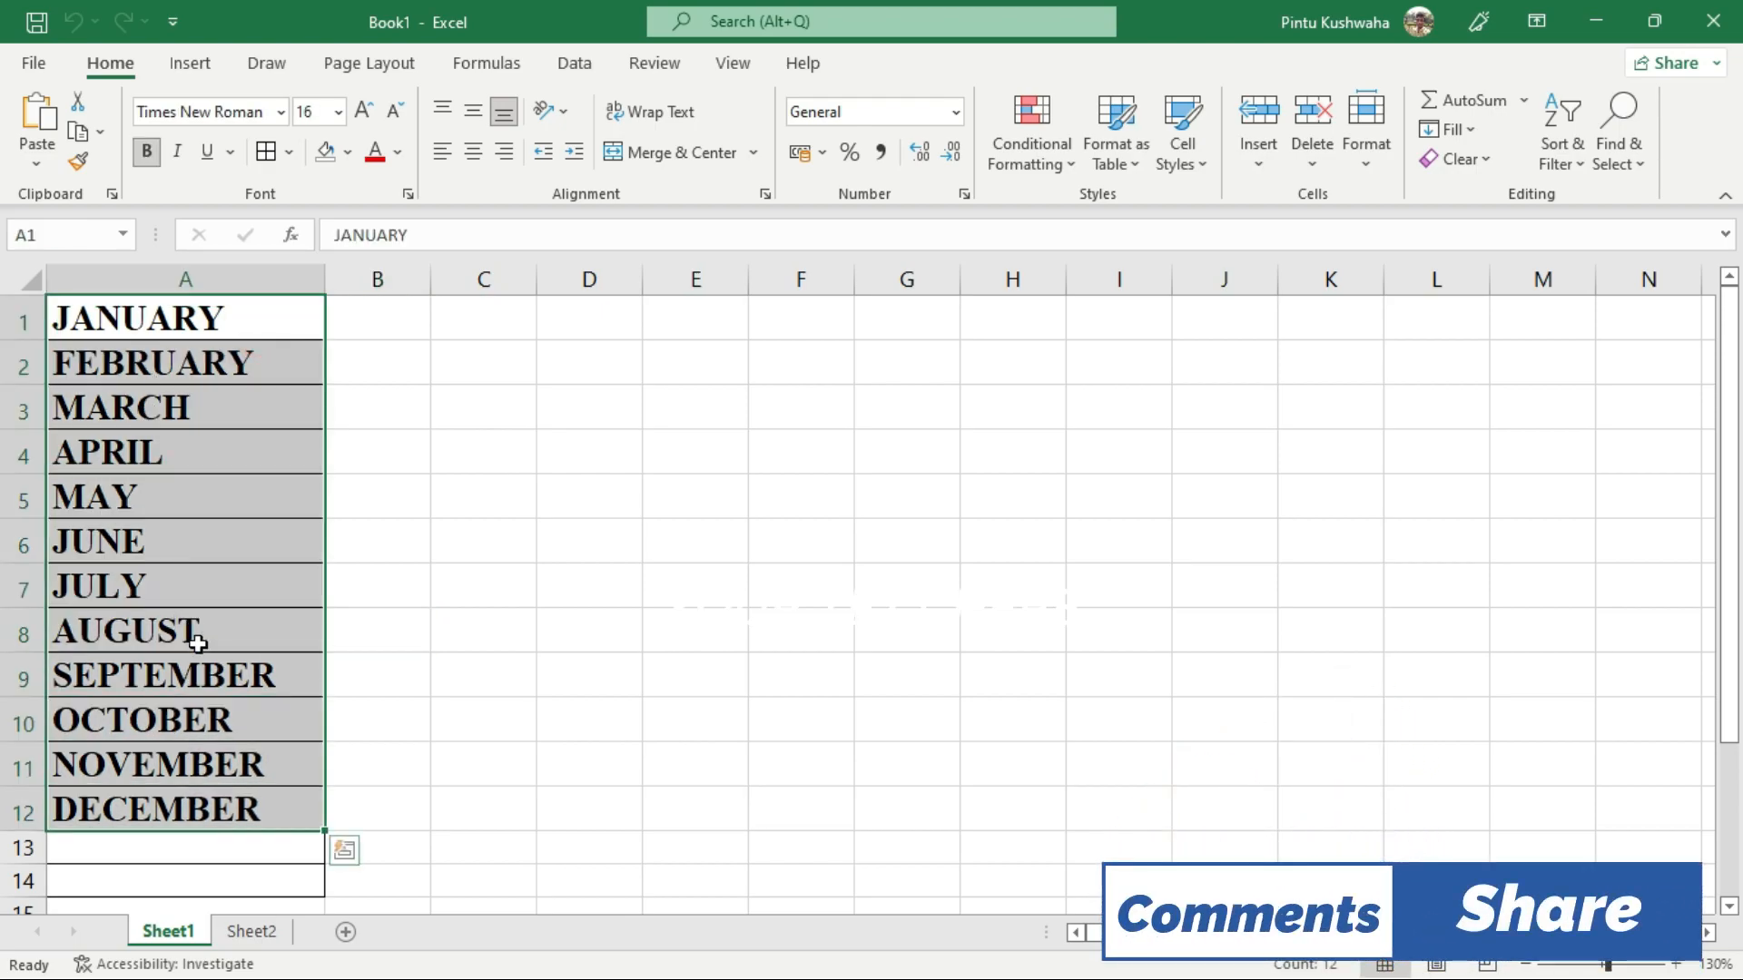
key(ctrl+t)
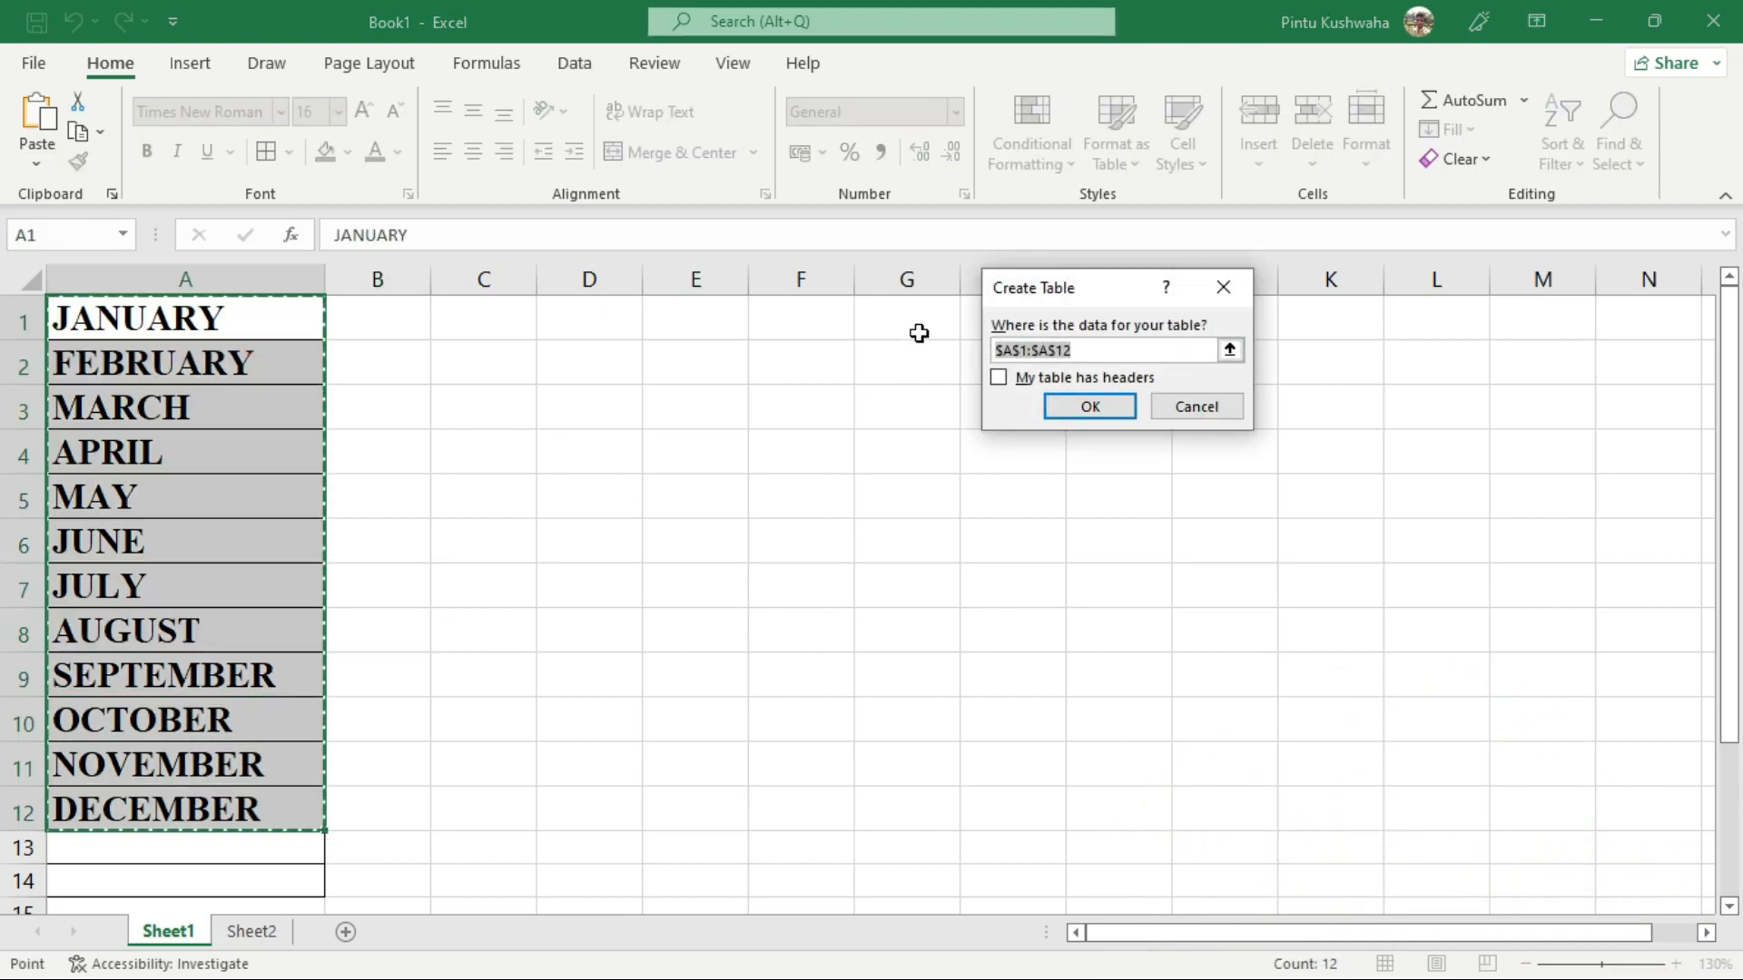
drag(1100, 289, 770, 521)
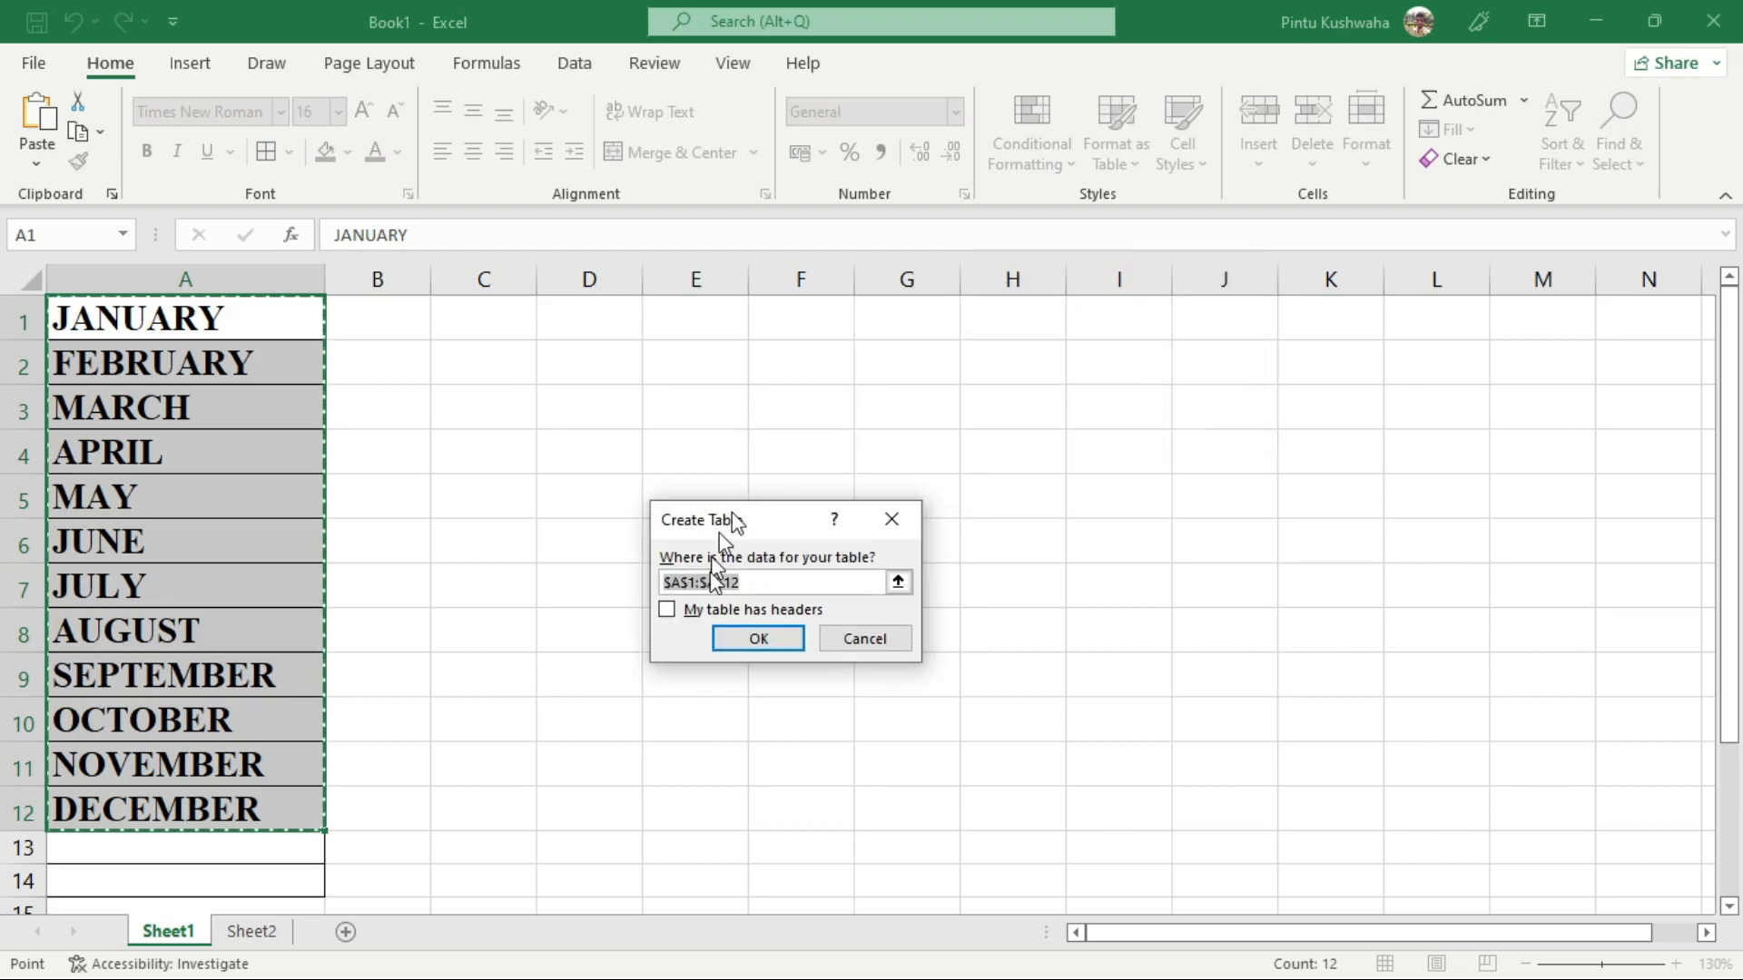
click(754, 637)
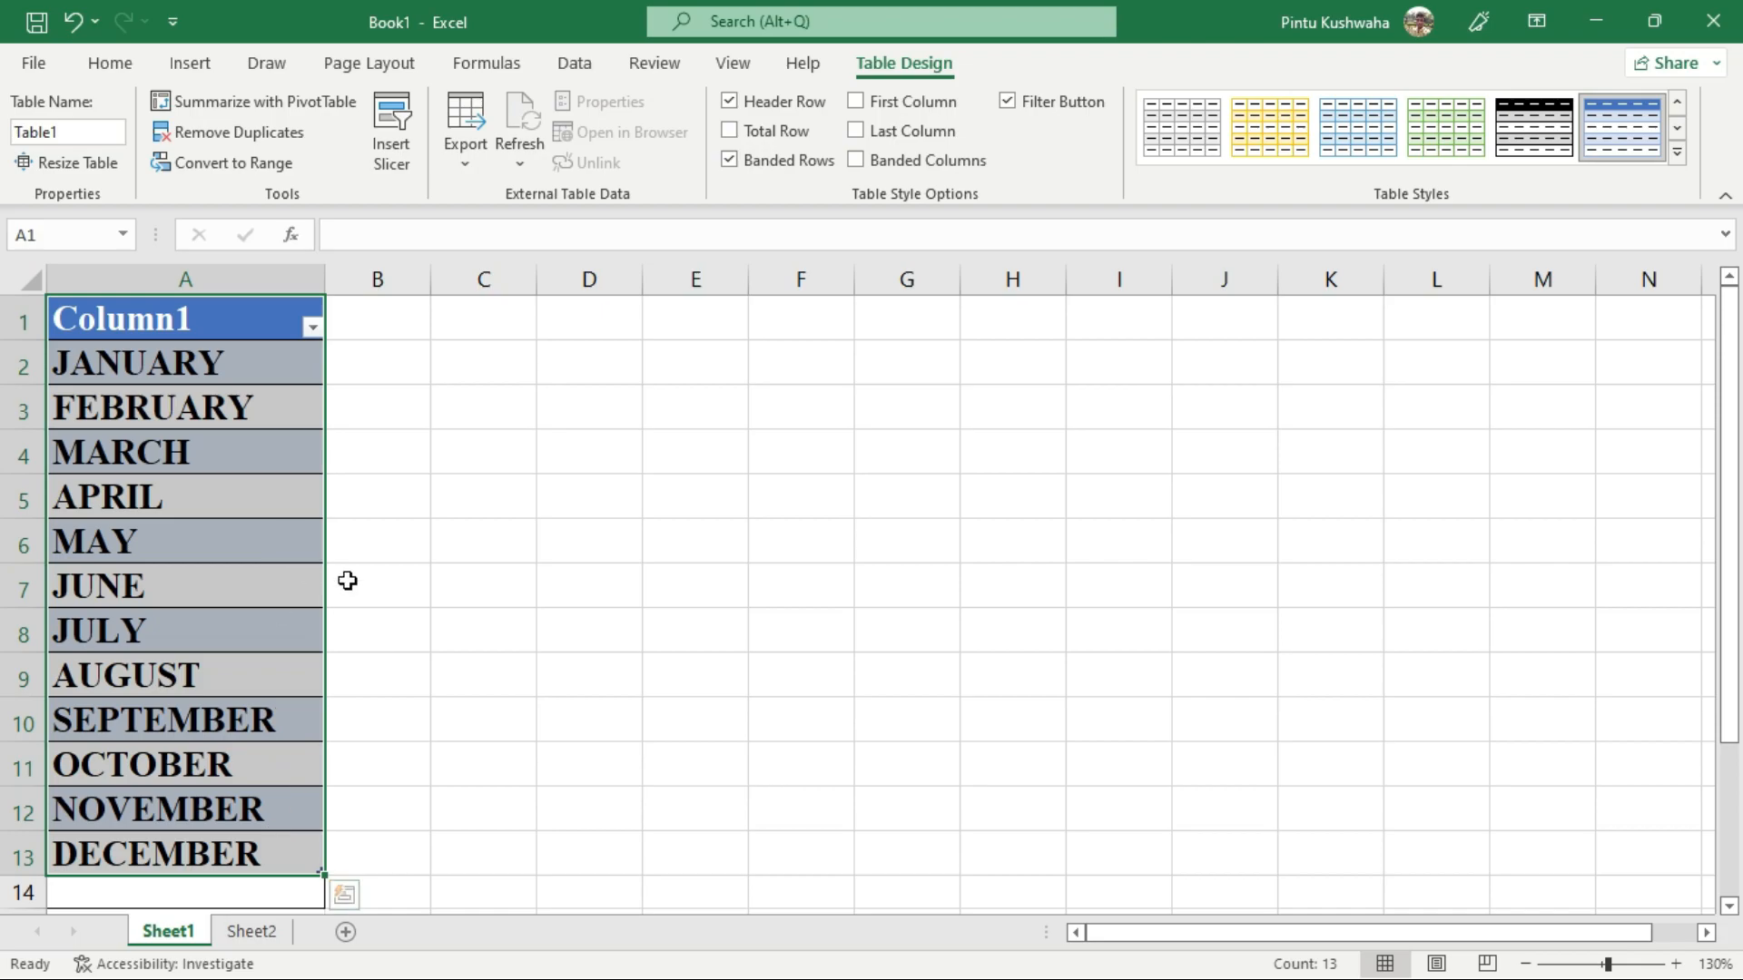
Step: Insert a PivotTable based on the month table on a new worksheet
click(199, 62)
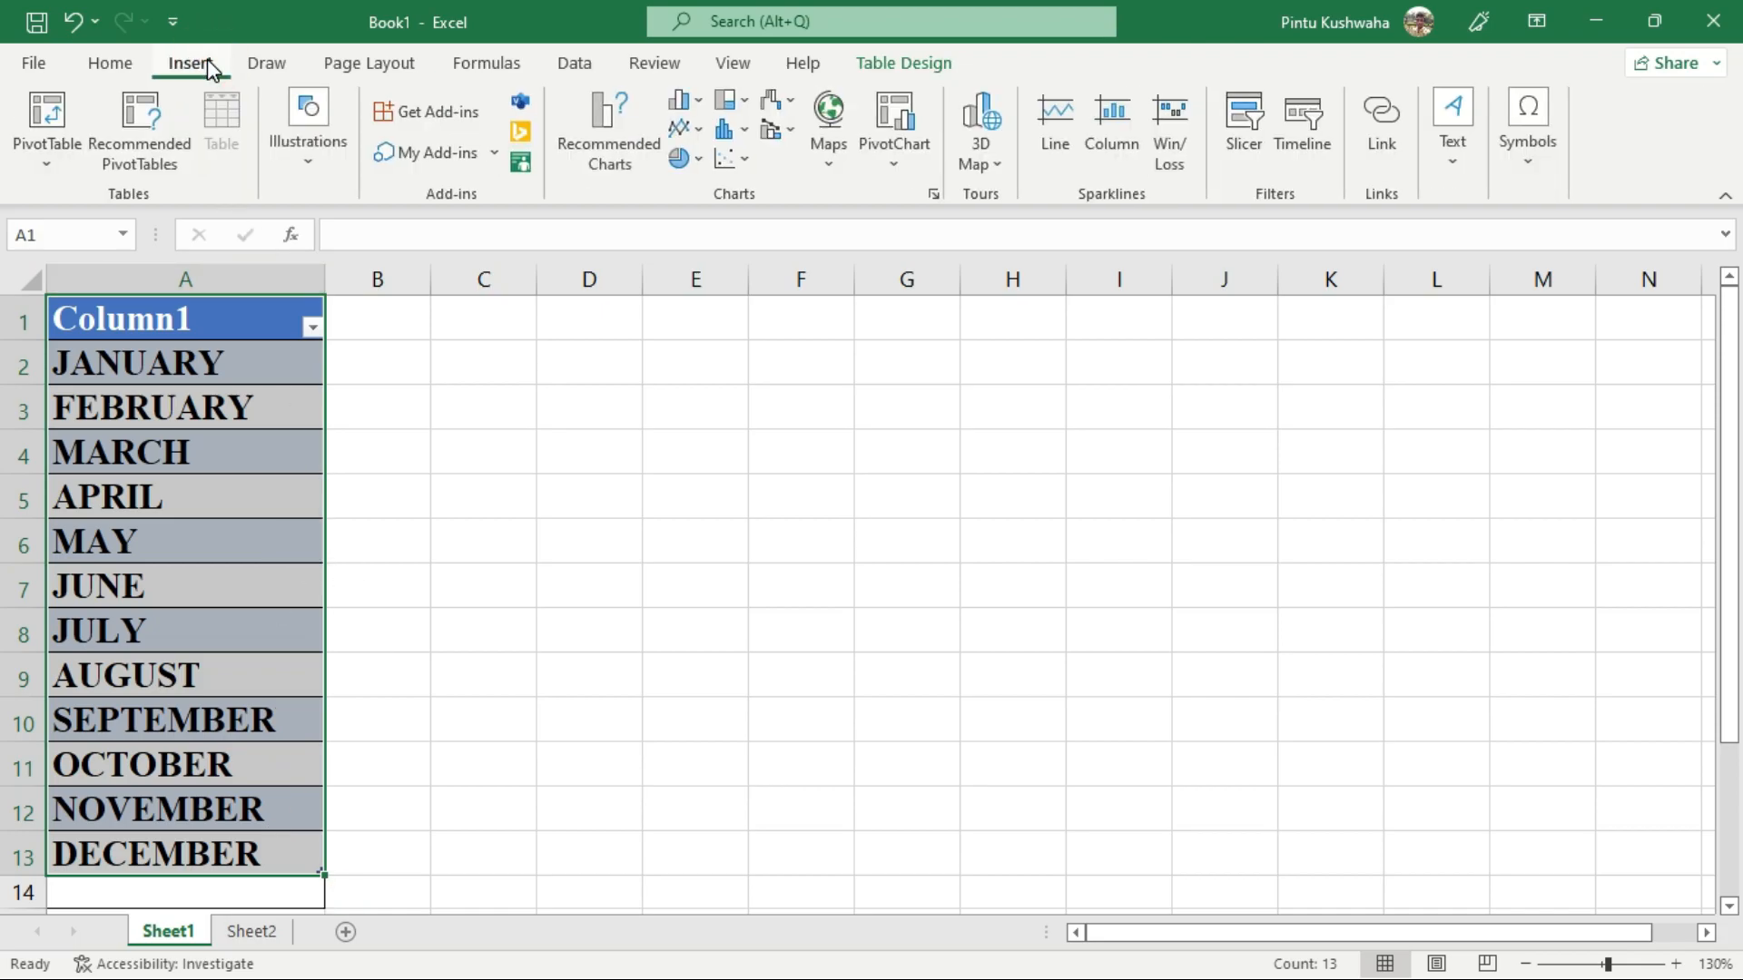
click(43, 167)
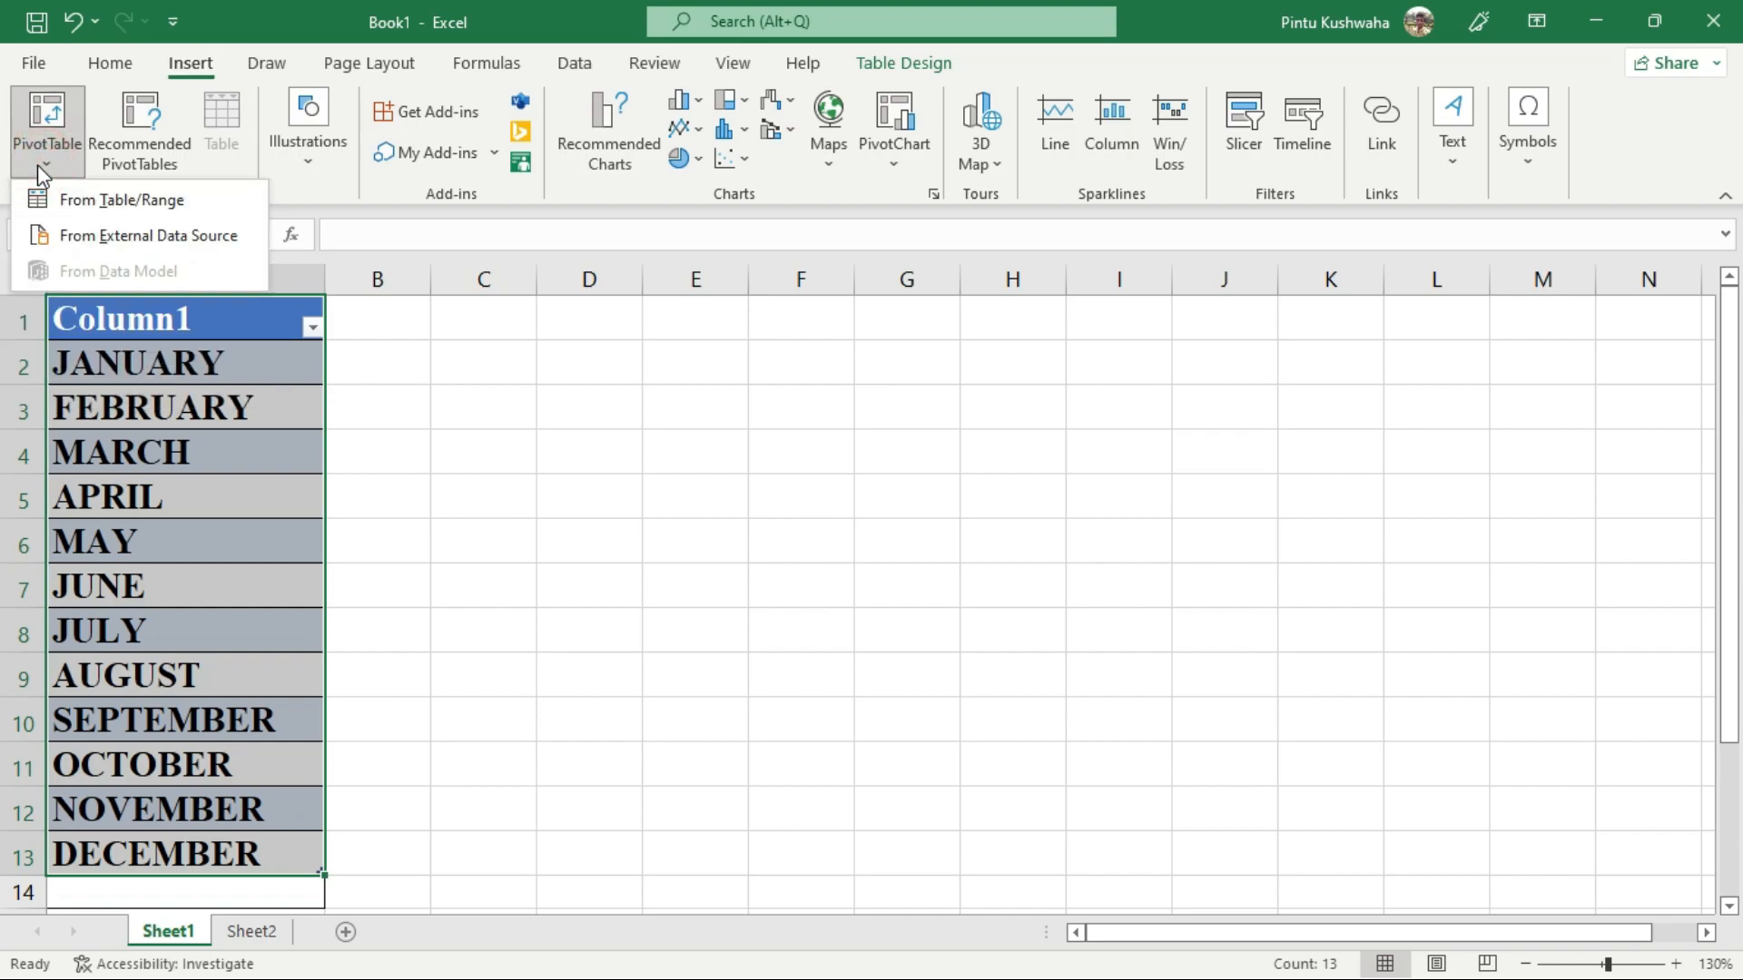
click(127, 198)
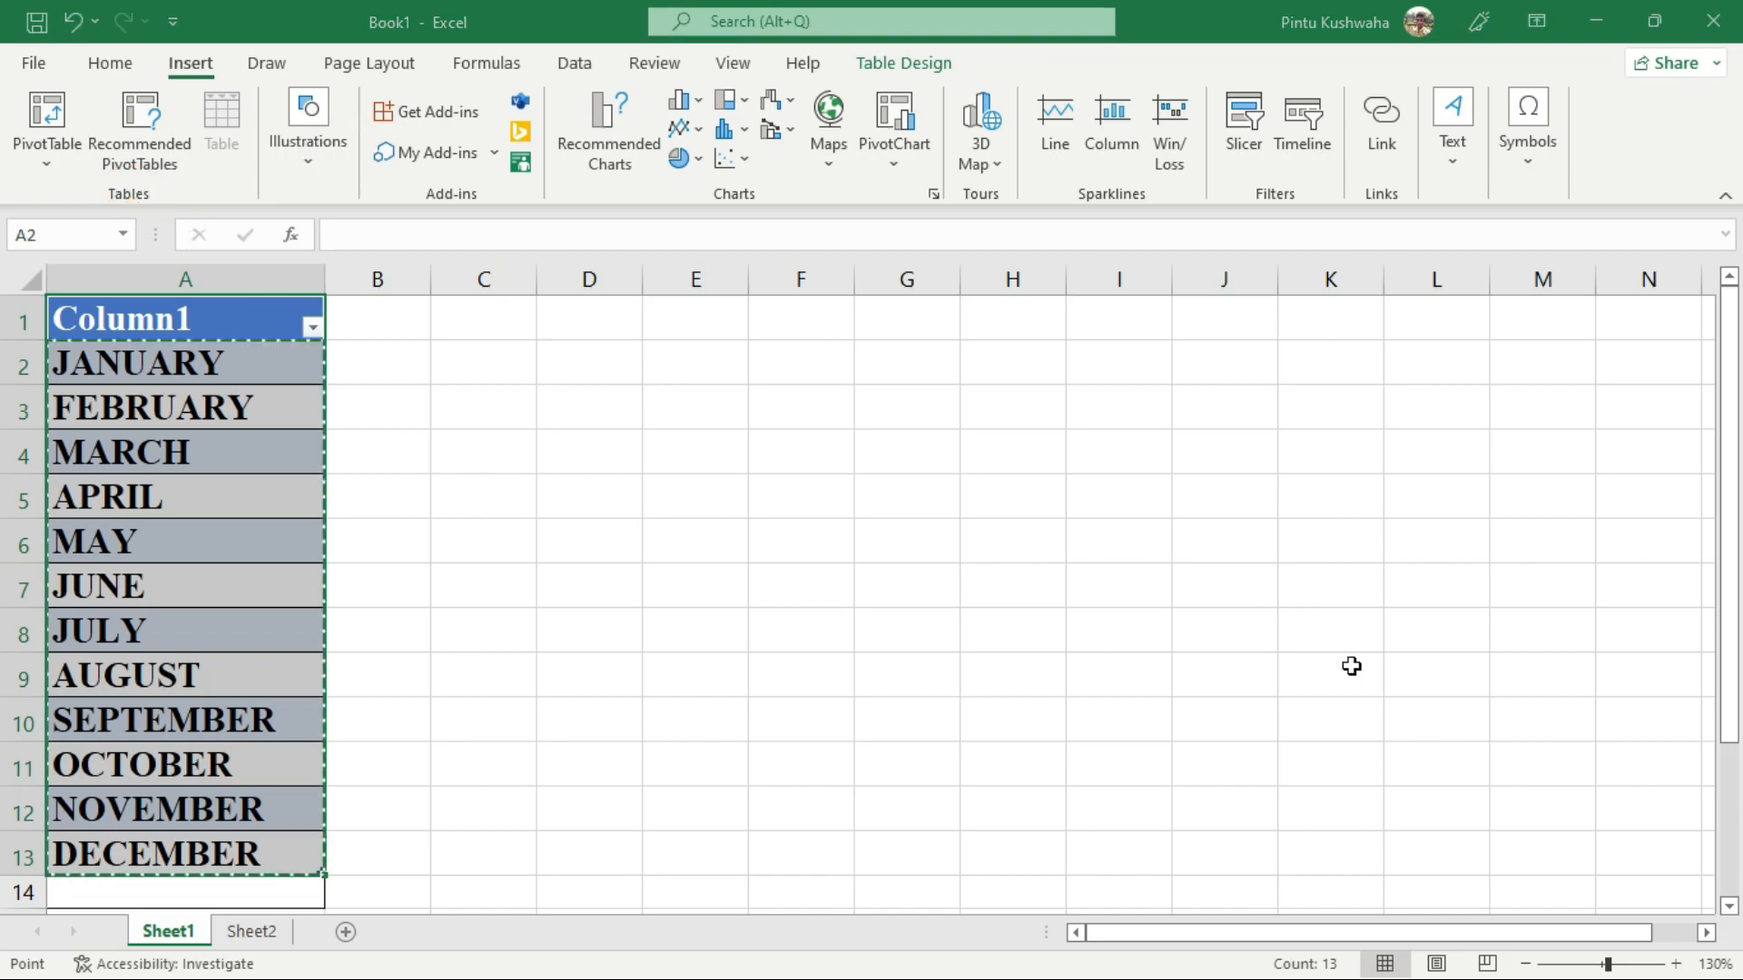
click(884, 724)
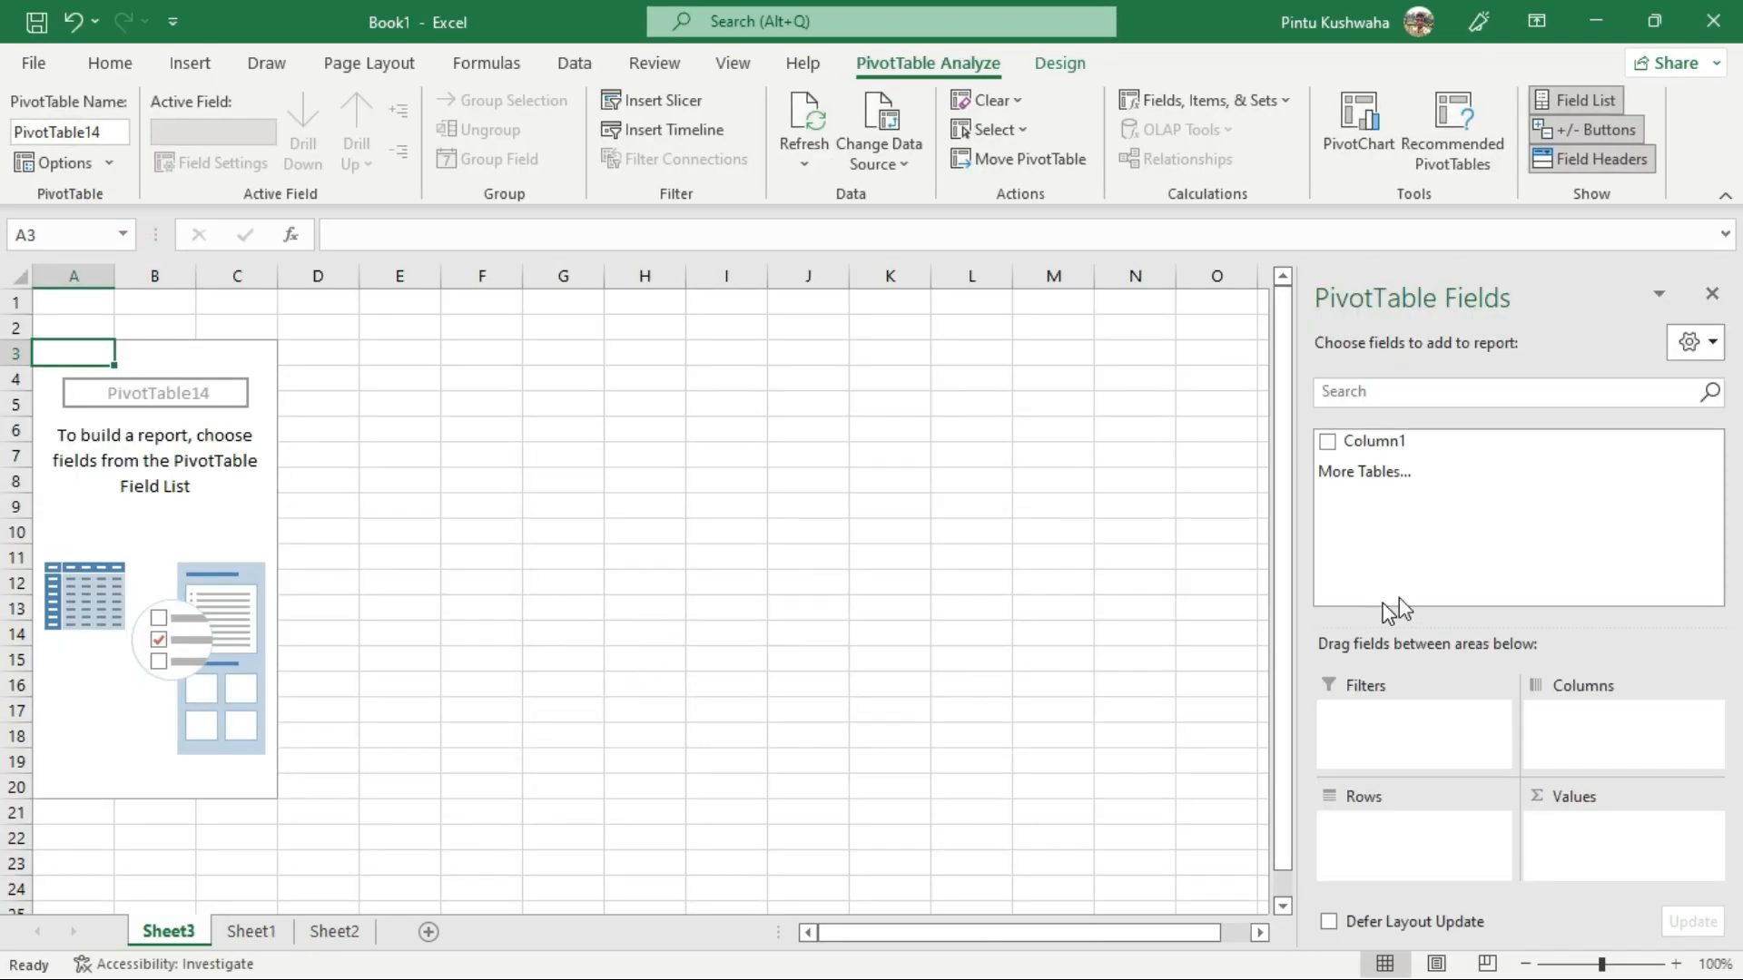
Step: Place the Column1 field in the PivotTable's Filters area and check the filter's list of months
click(1326, 442)
drag(1392, 439, 1372, 735)
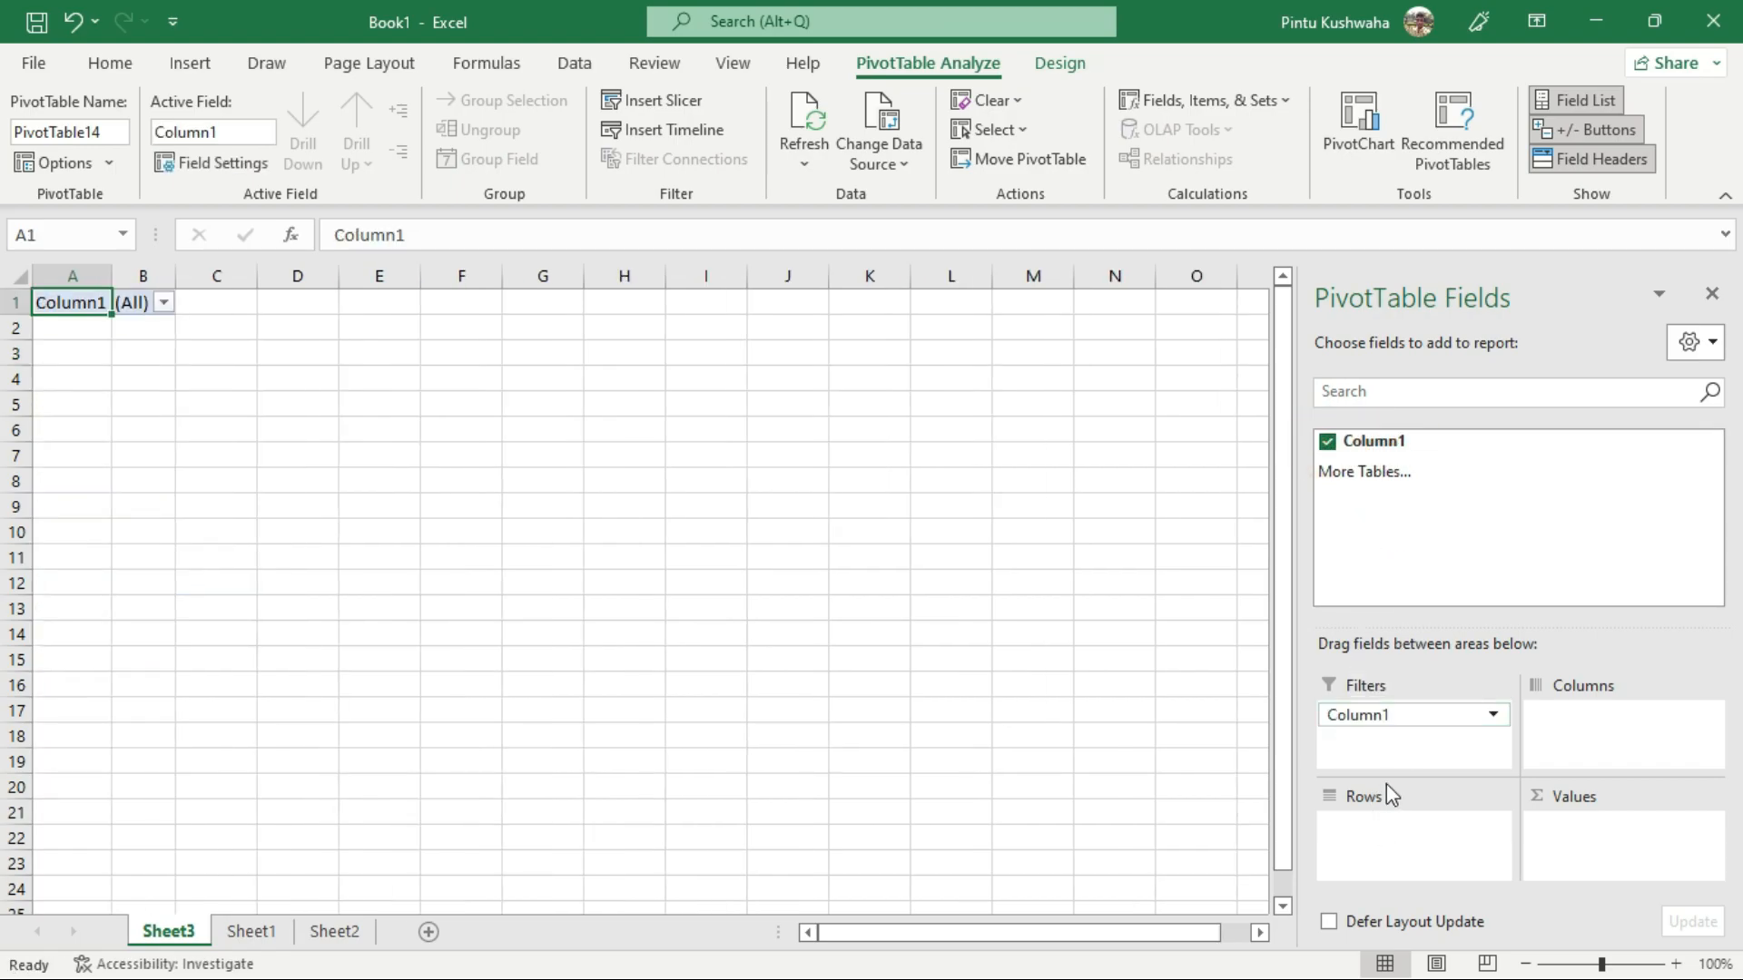
click(162, 352)
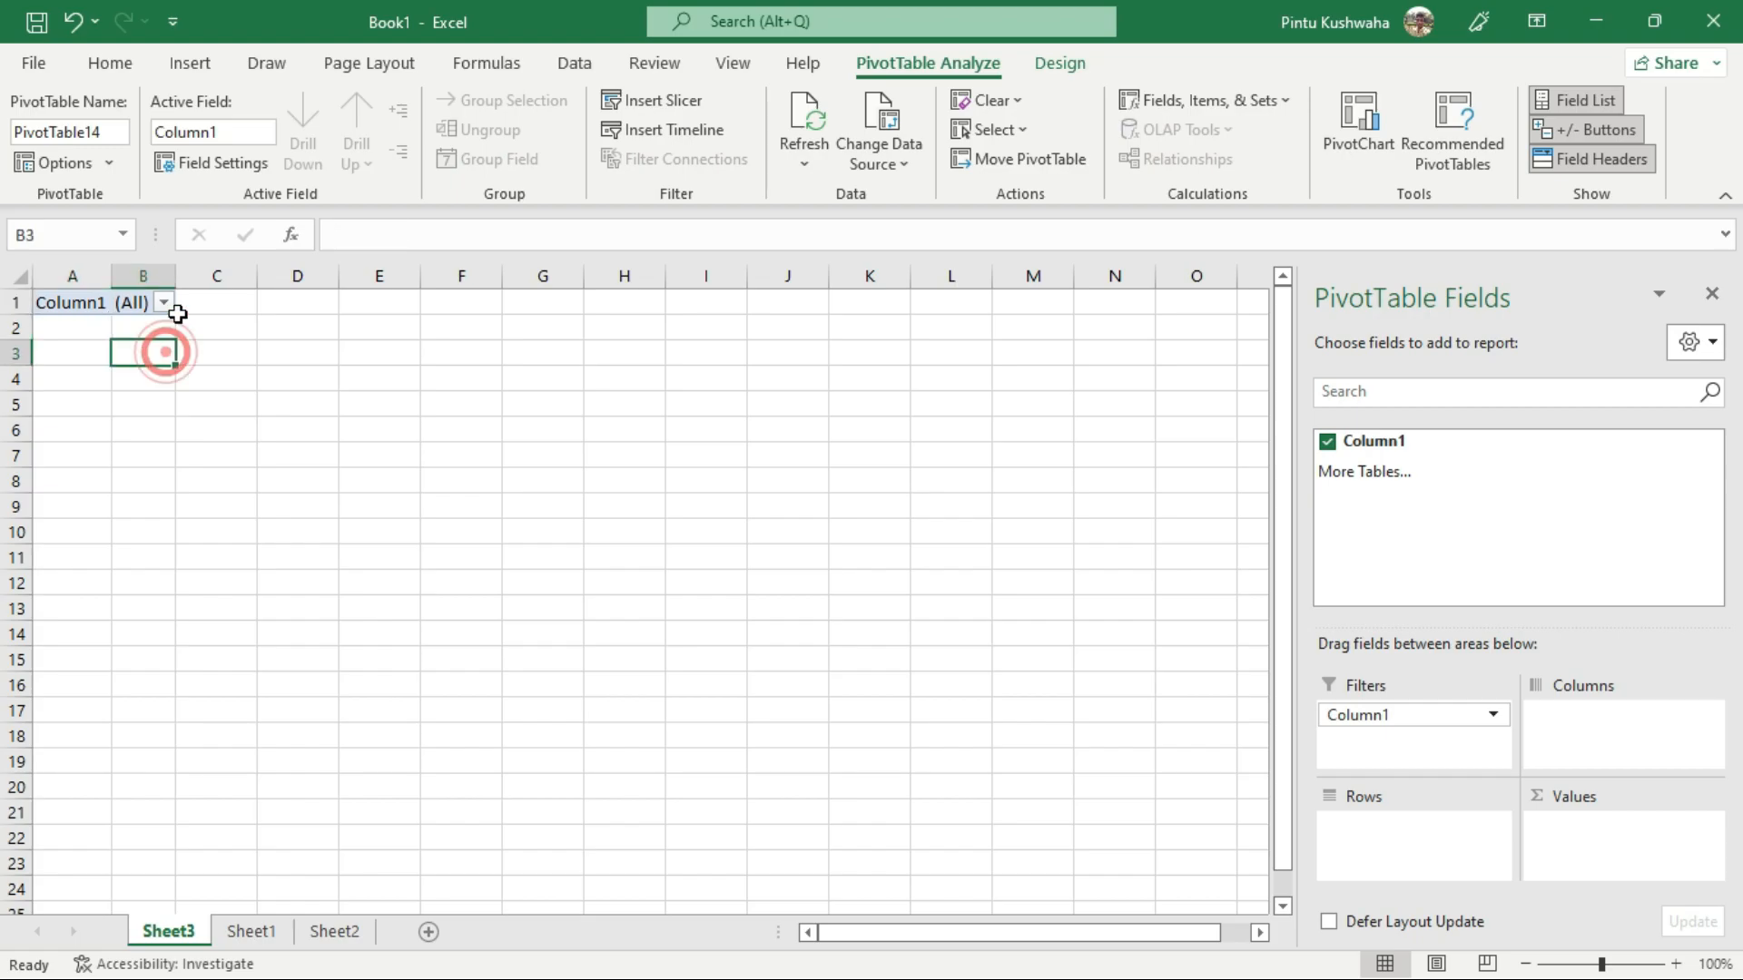
click(165, 303)
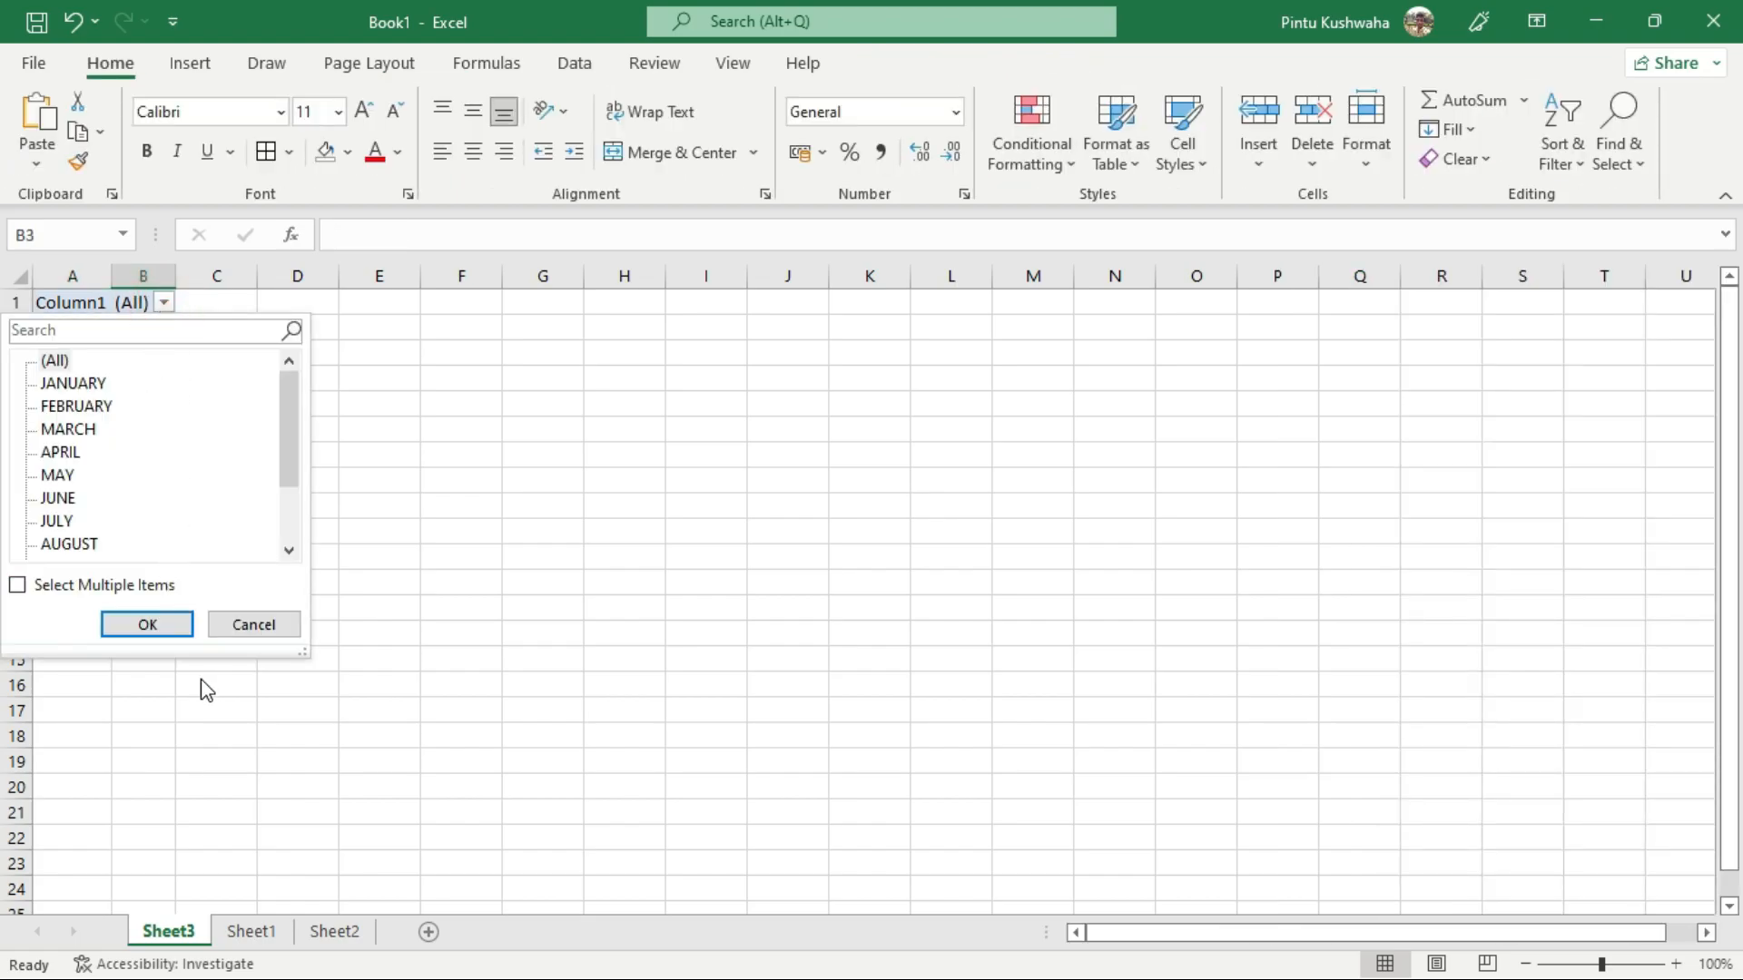
click(272, 631)
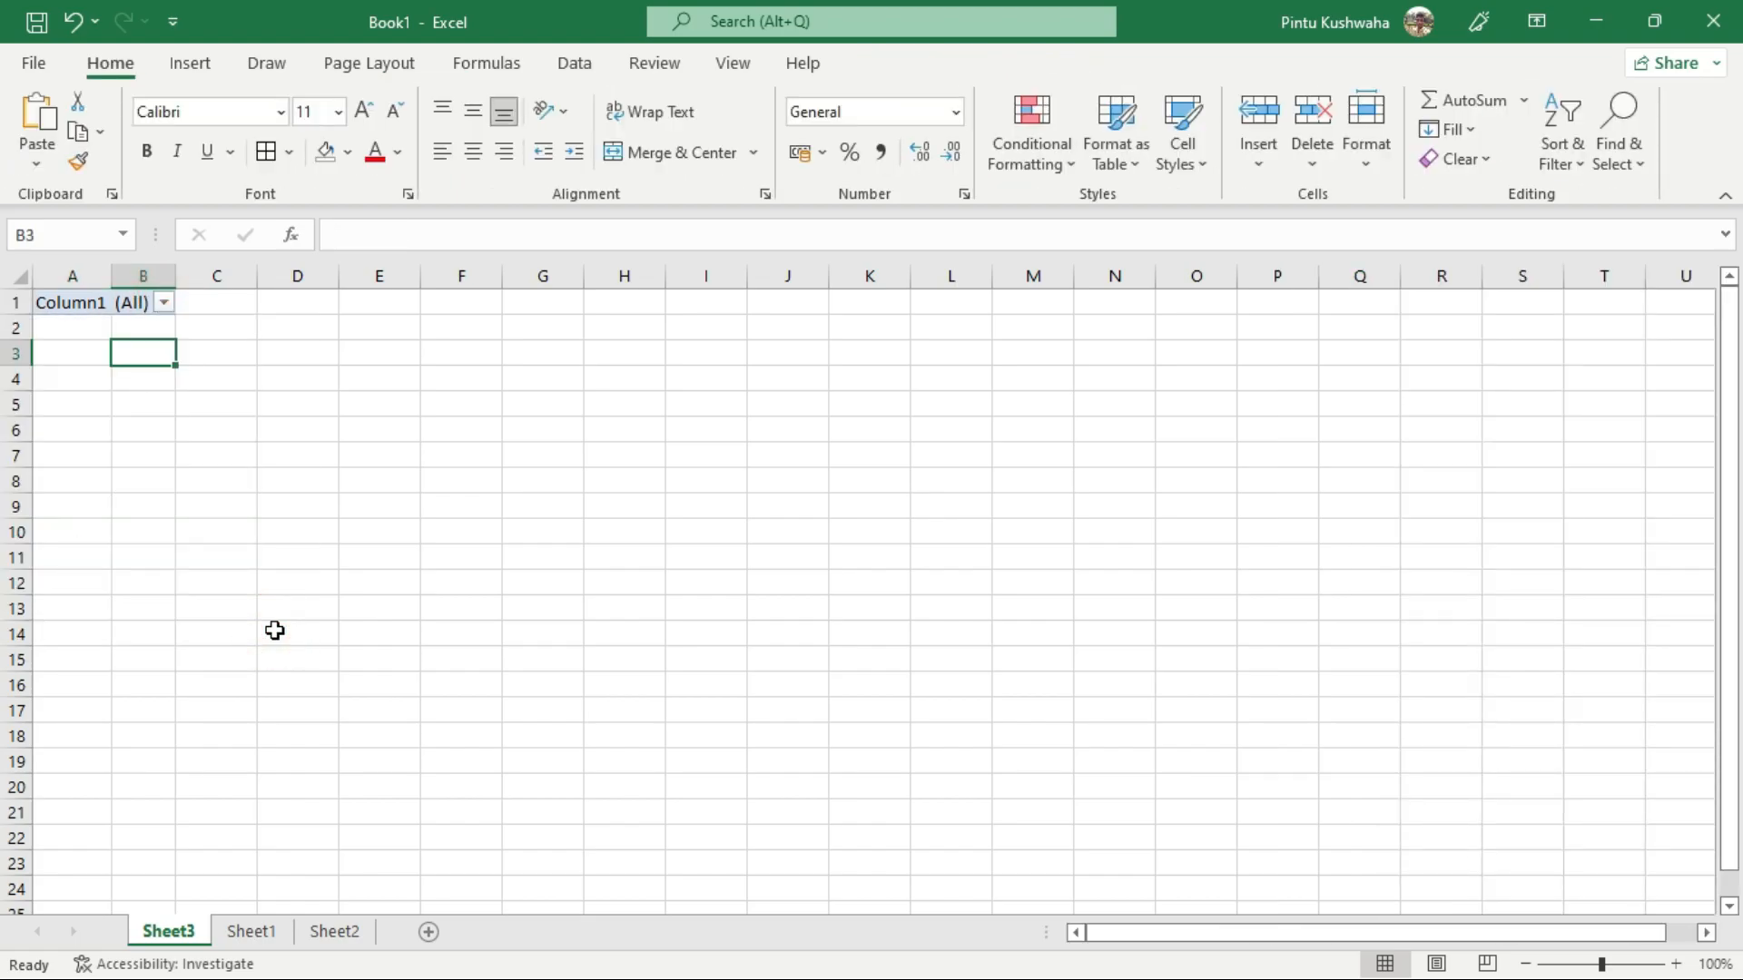
Step: Generate report filter pages of Column1 from the PivotTable to create one worksheet per month
click(81, 301)
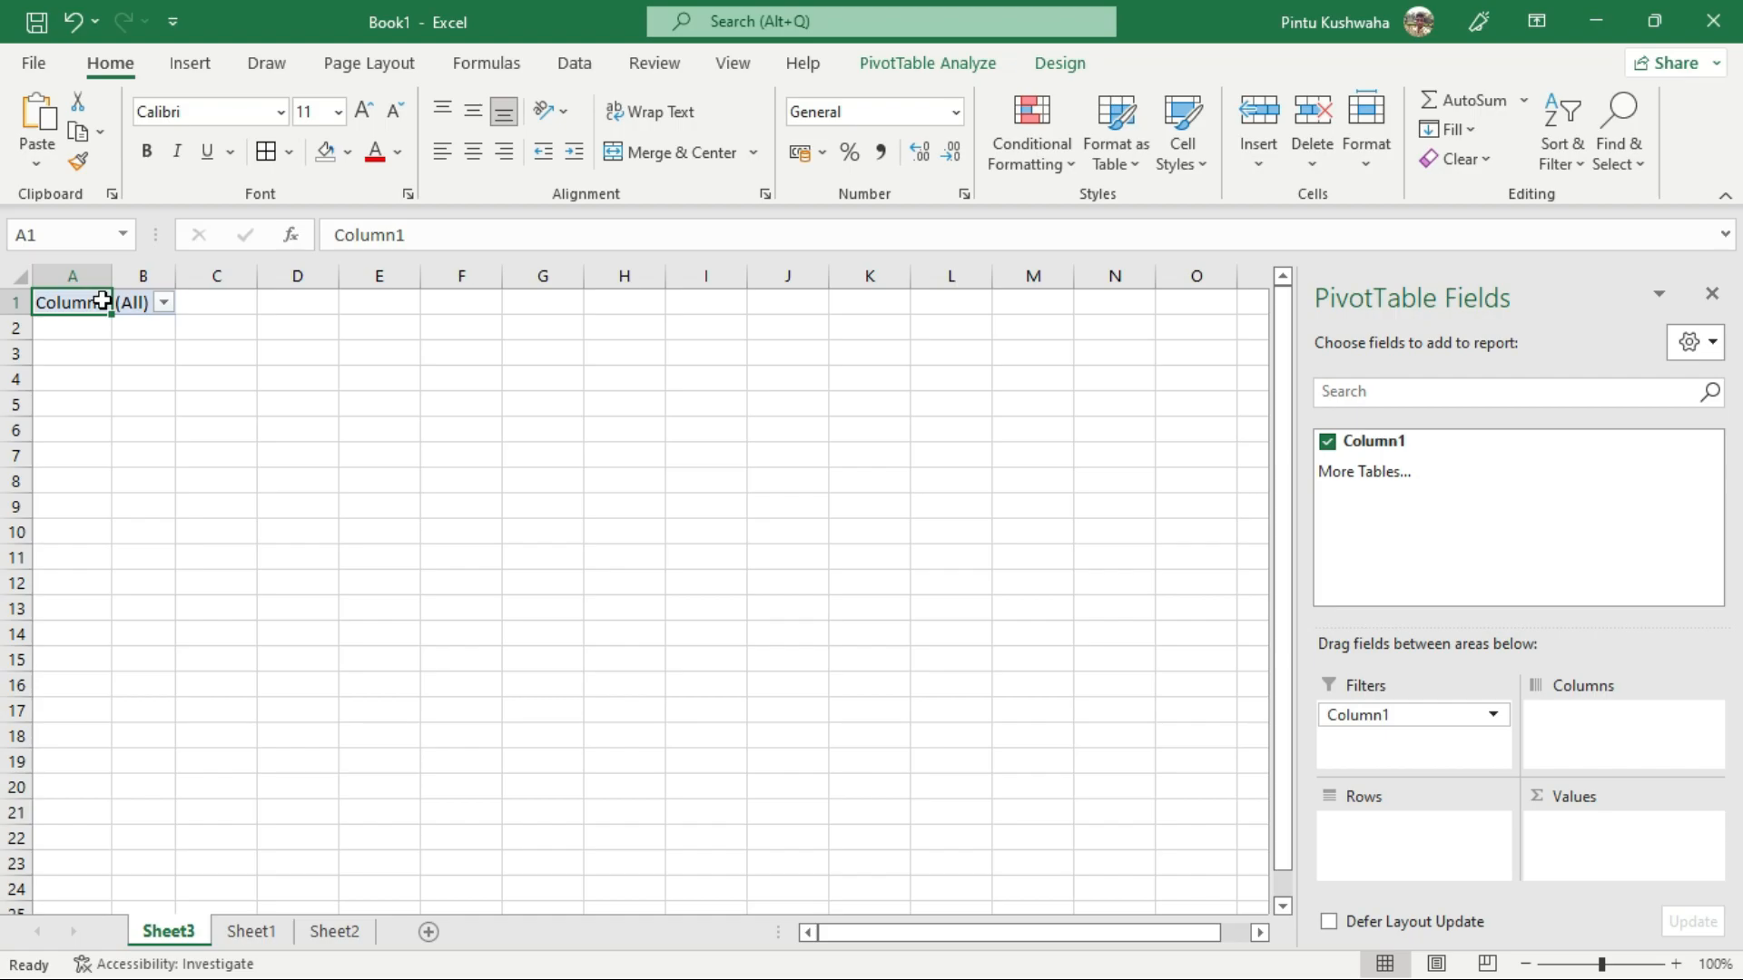
click(905, 65)
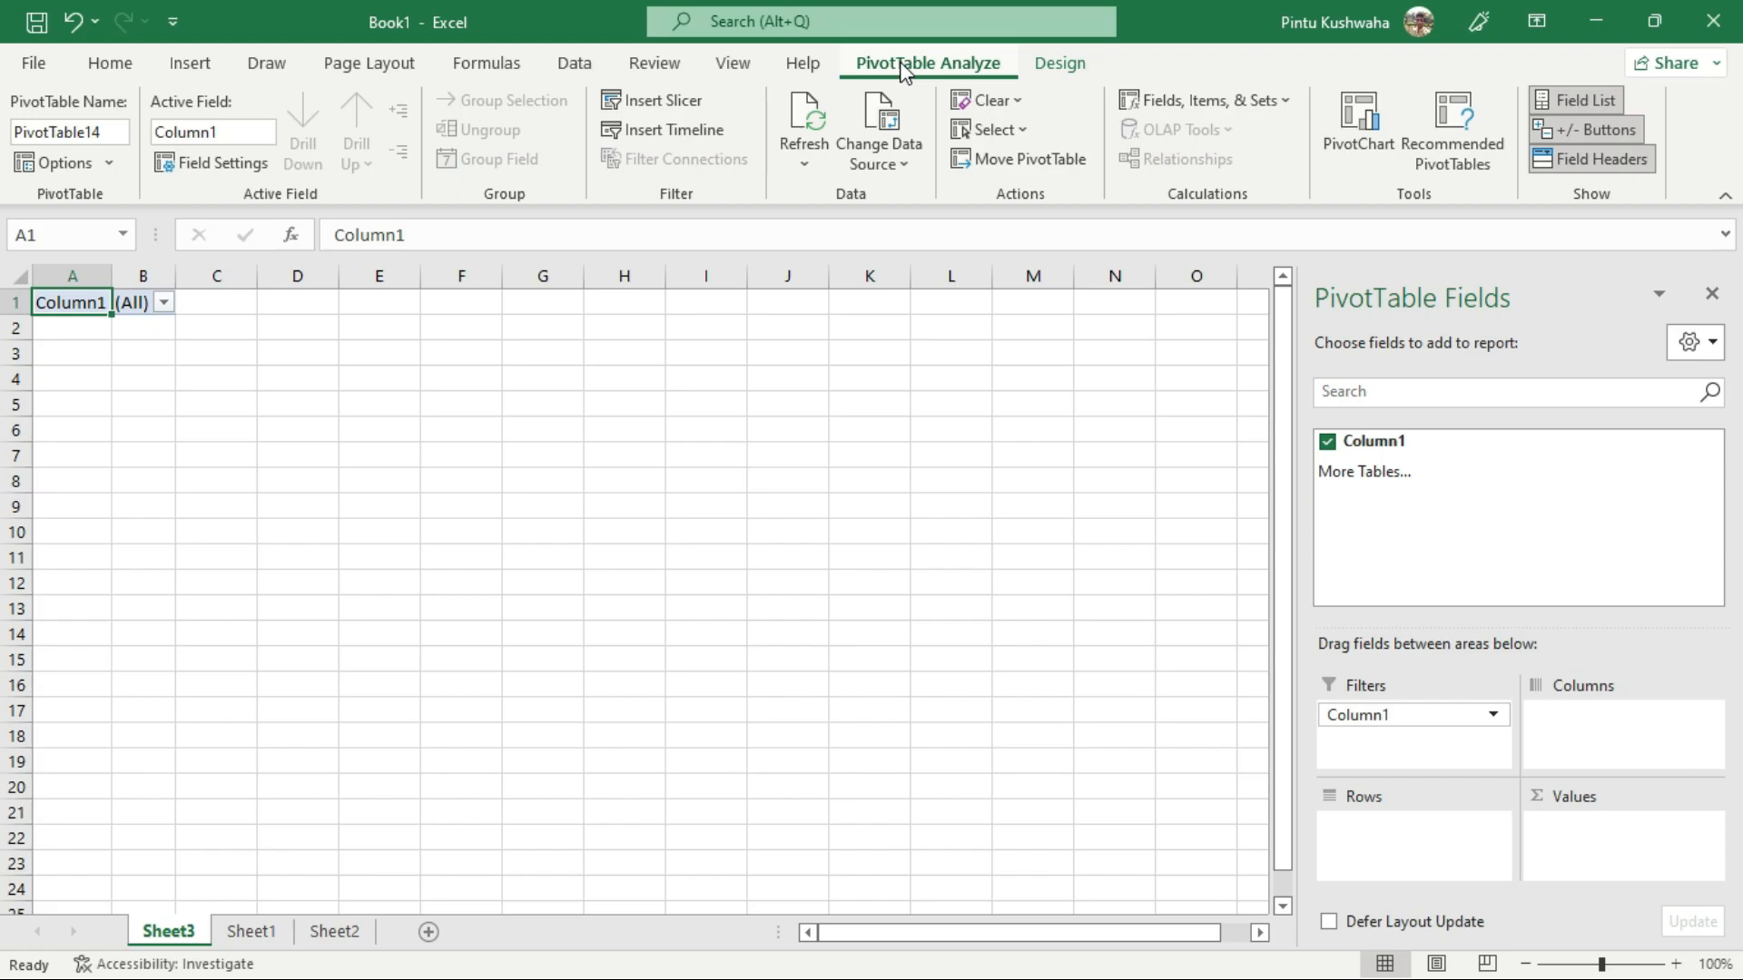
click(110, 164)
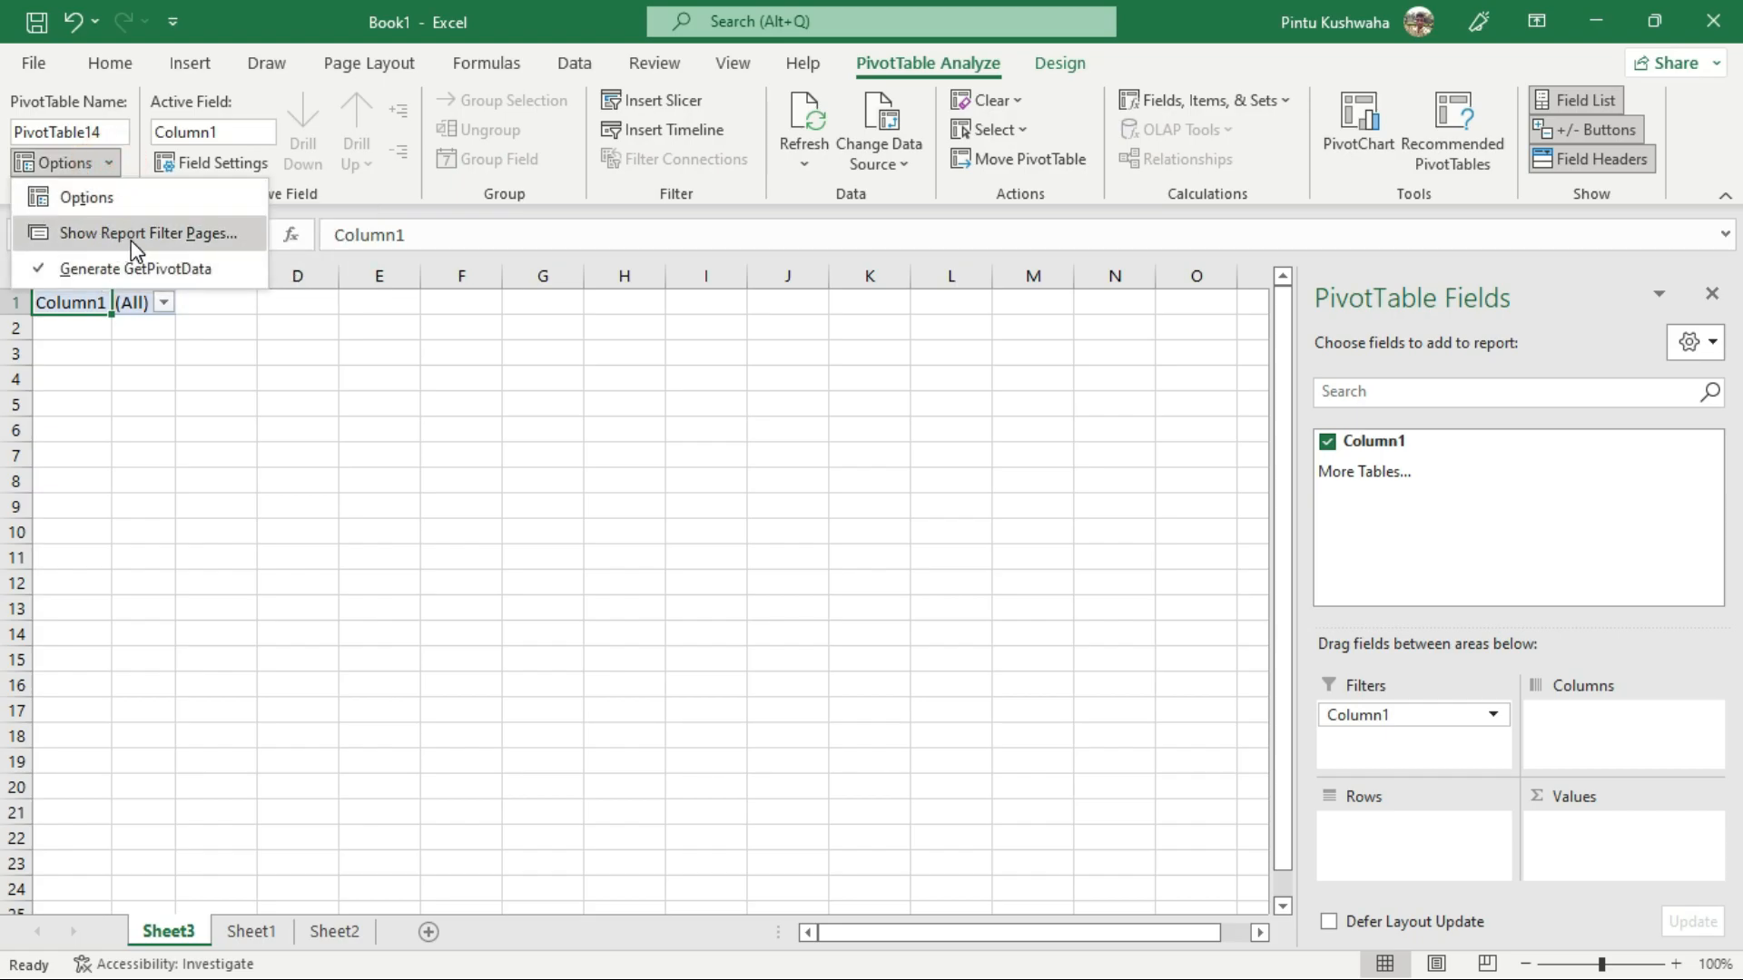
click(198, 238)
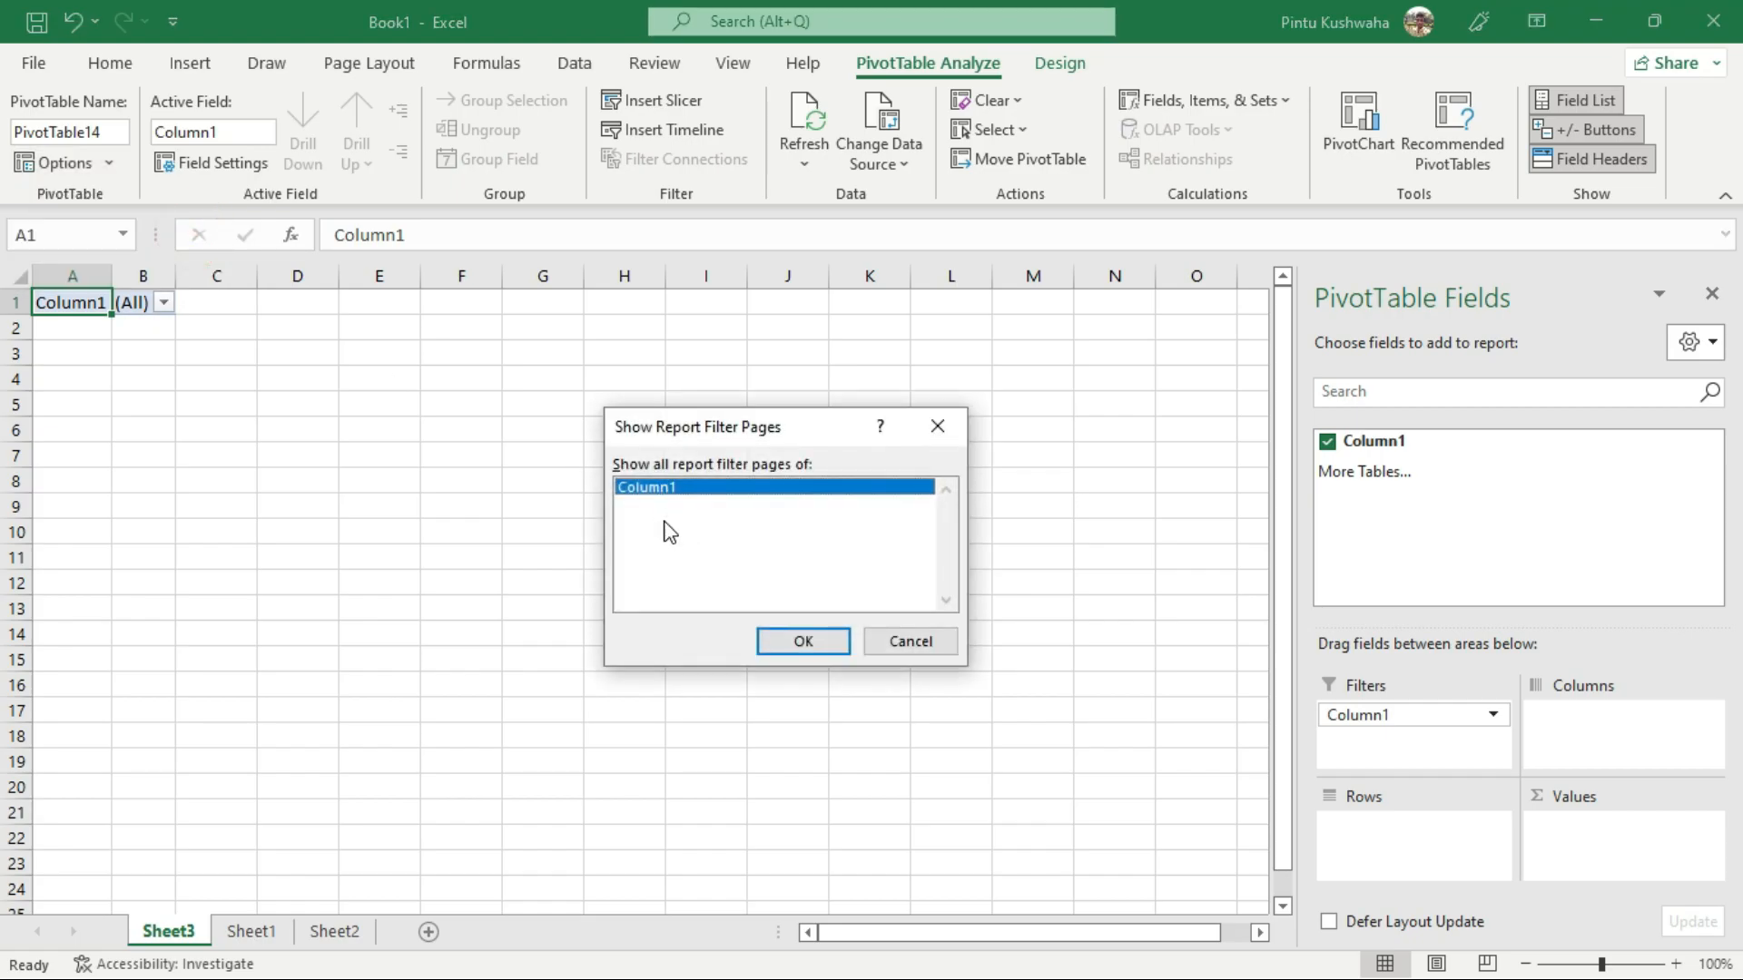
click(797, 646)
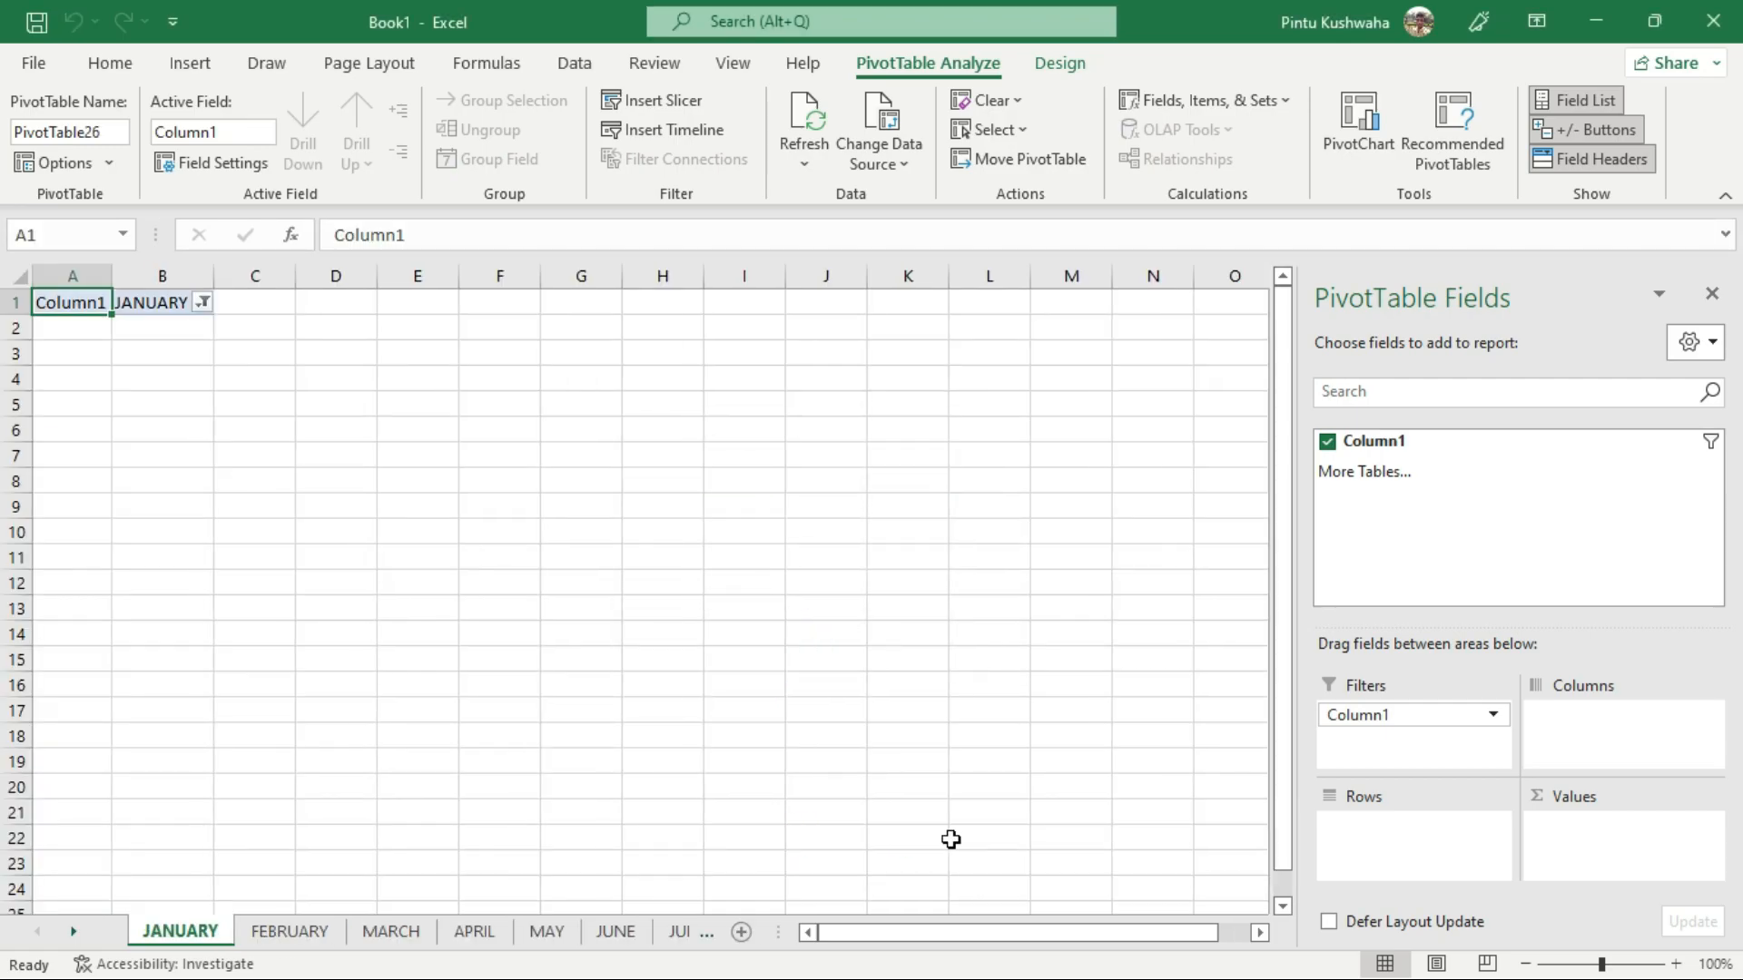
Step: Close the PivotTable Fields pane and look through the generated month worksheets
scroll(943, 846, down, 3)
click(1713, 294)
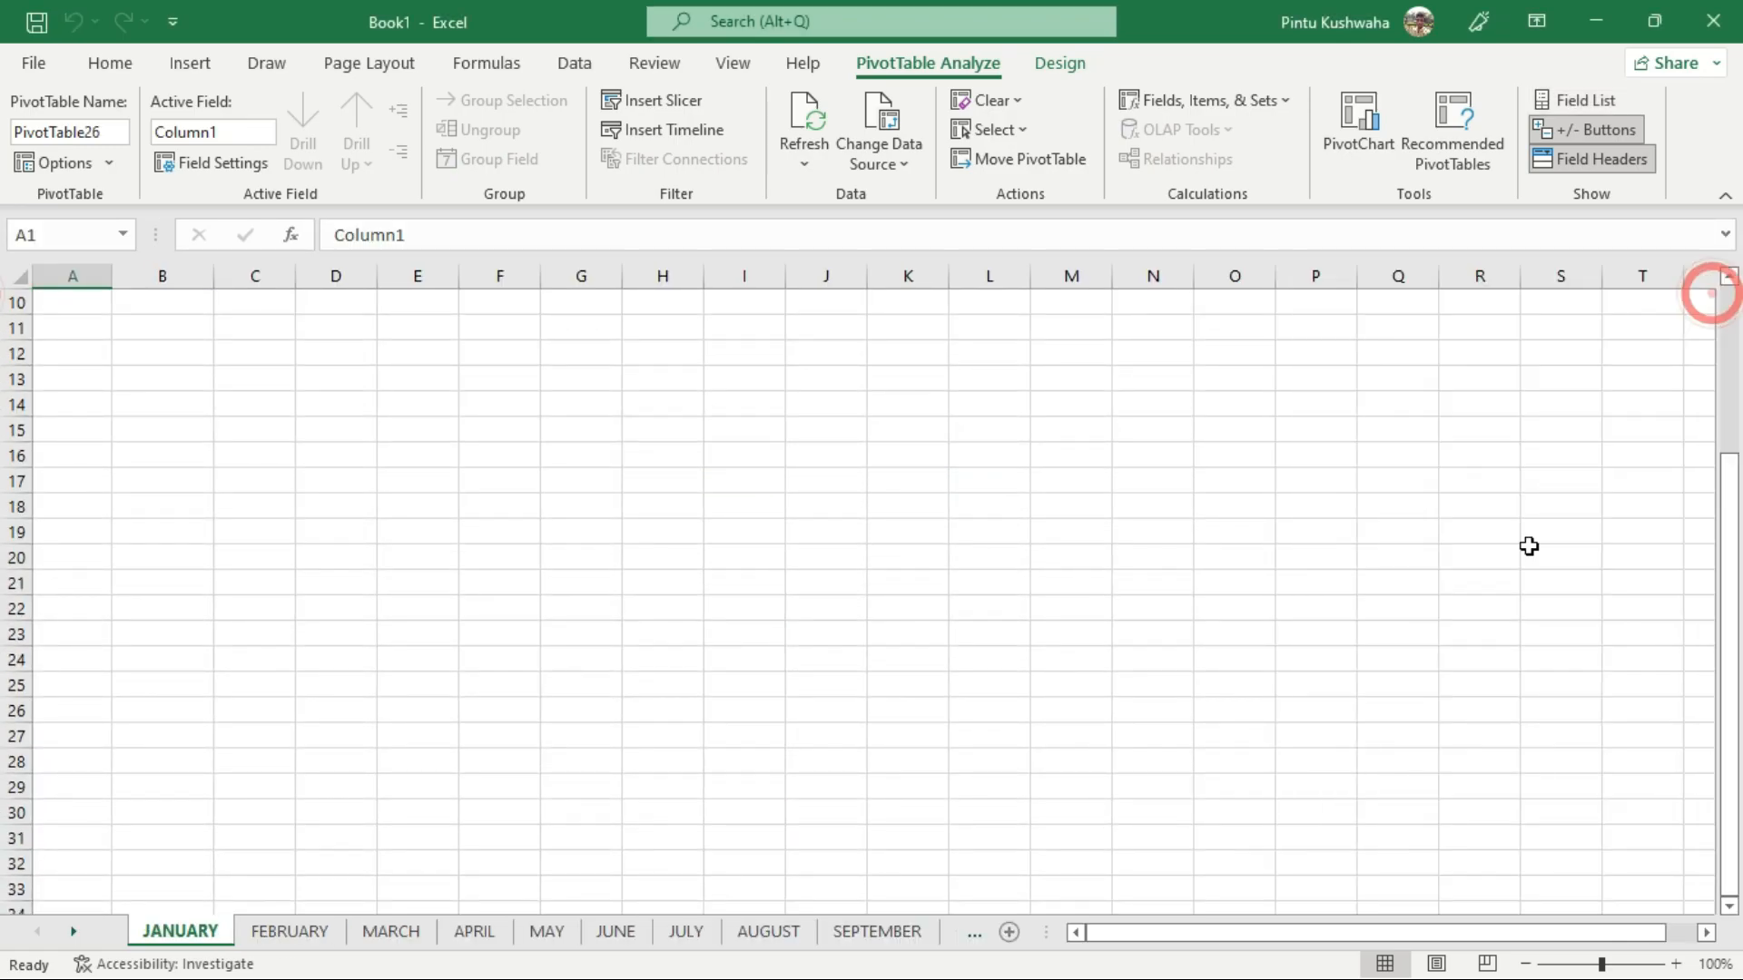
click(286, 932)
click(391, 932)
click(476, 931)
click(303, 939)
click(187, 935)
click(318, 939)
click(455, 936)
click(615, 934)
click(772, 944)
click(922, 933)
drag(1046, 933, 1543, 932)
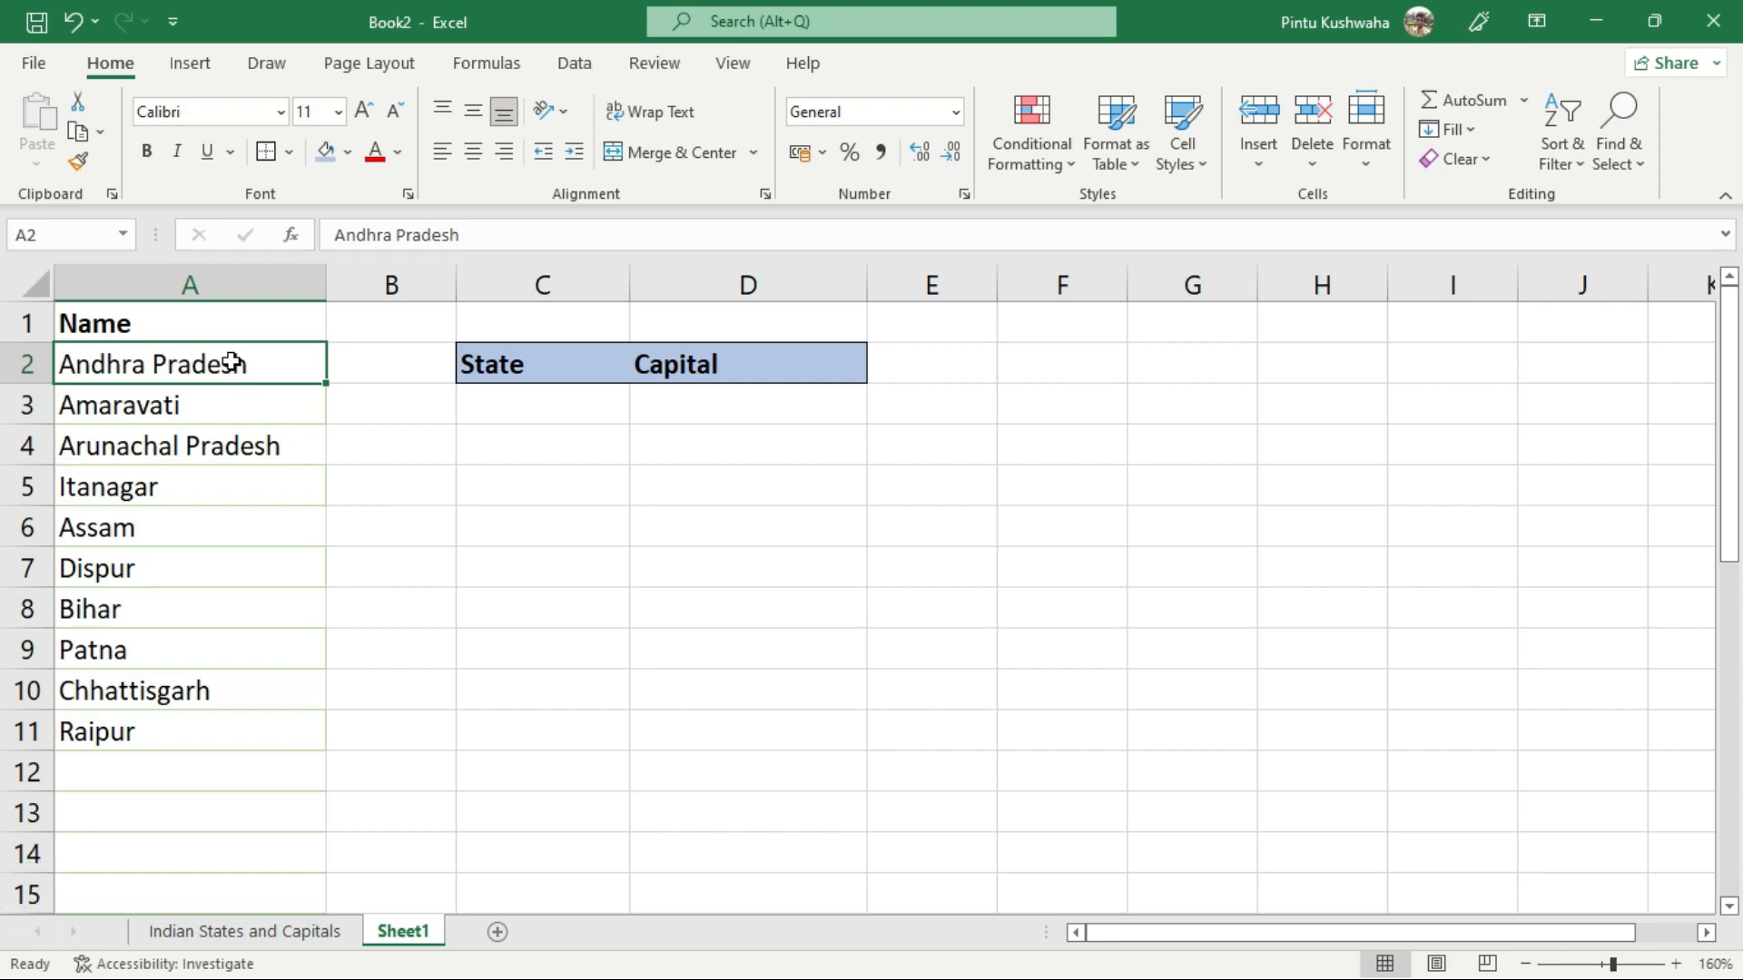
Step: Examine the Name list in A2:A11 of Book2 and the empty cells under the State and Capital headings
drag(232, 361, 165, 731)
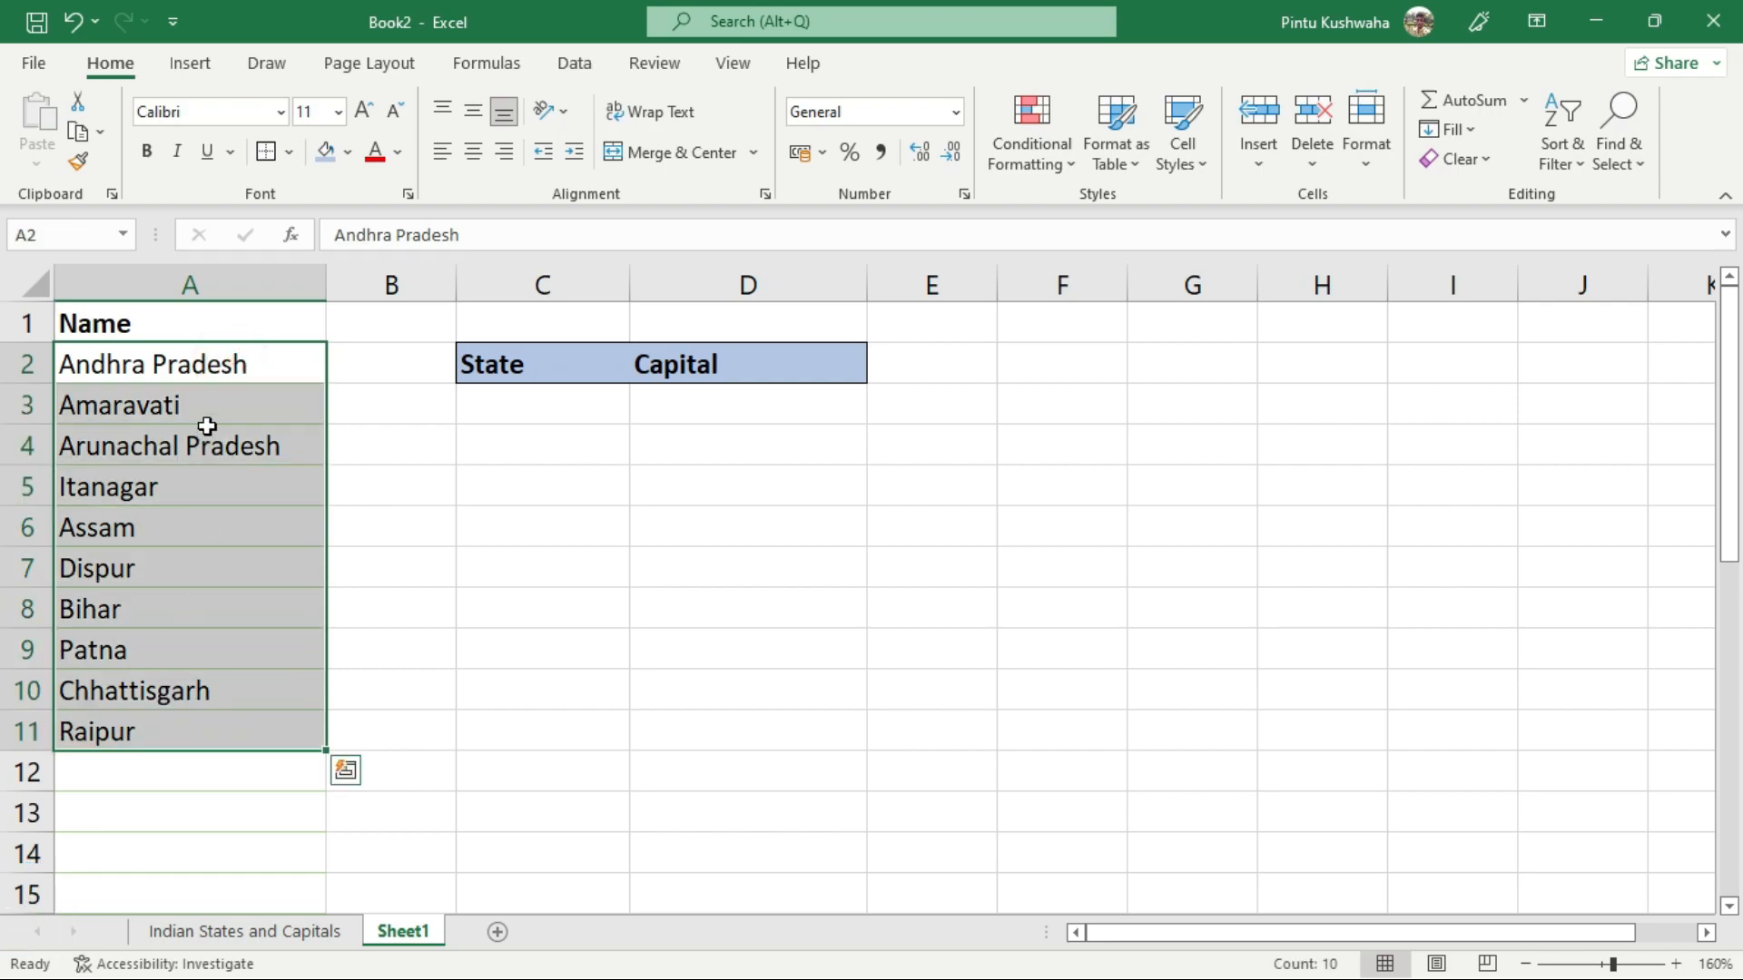
click(213, 406)
click(211, 526)
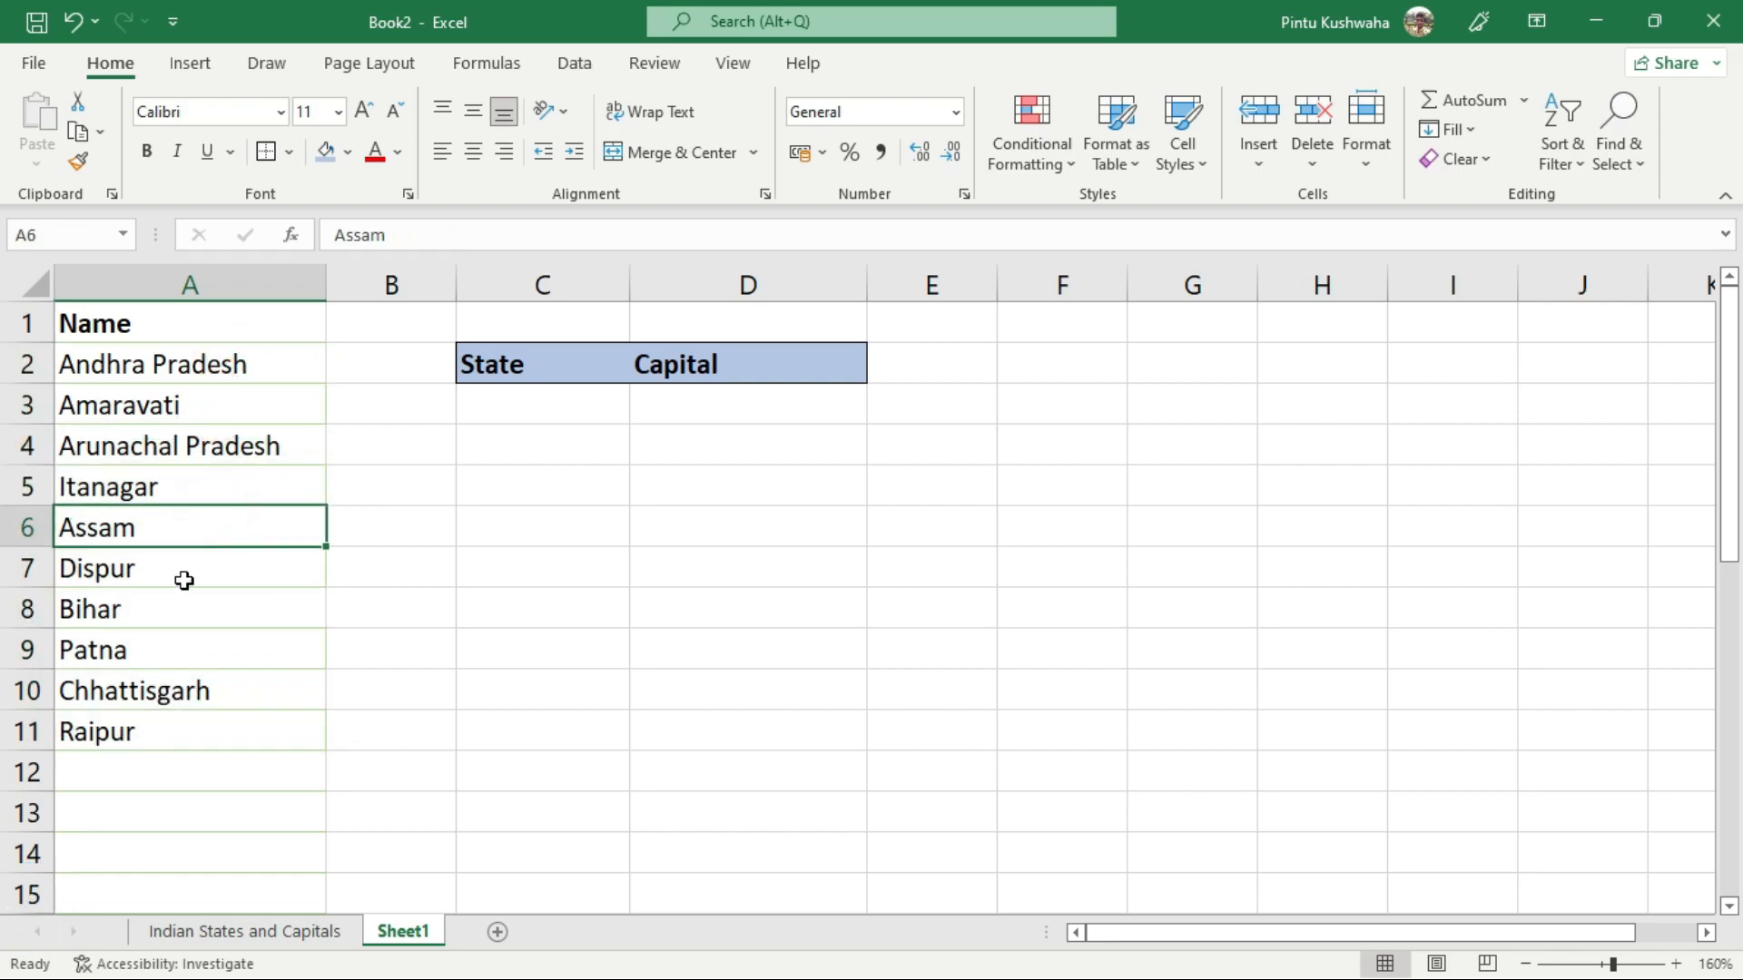
click(261, 366)
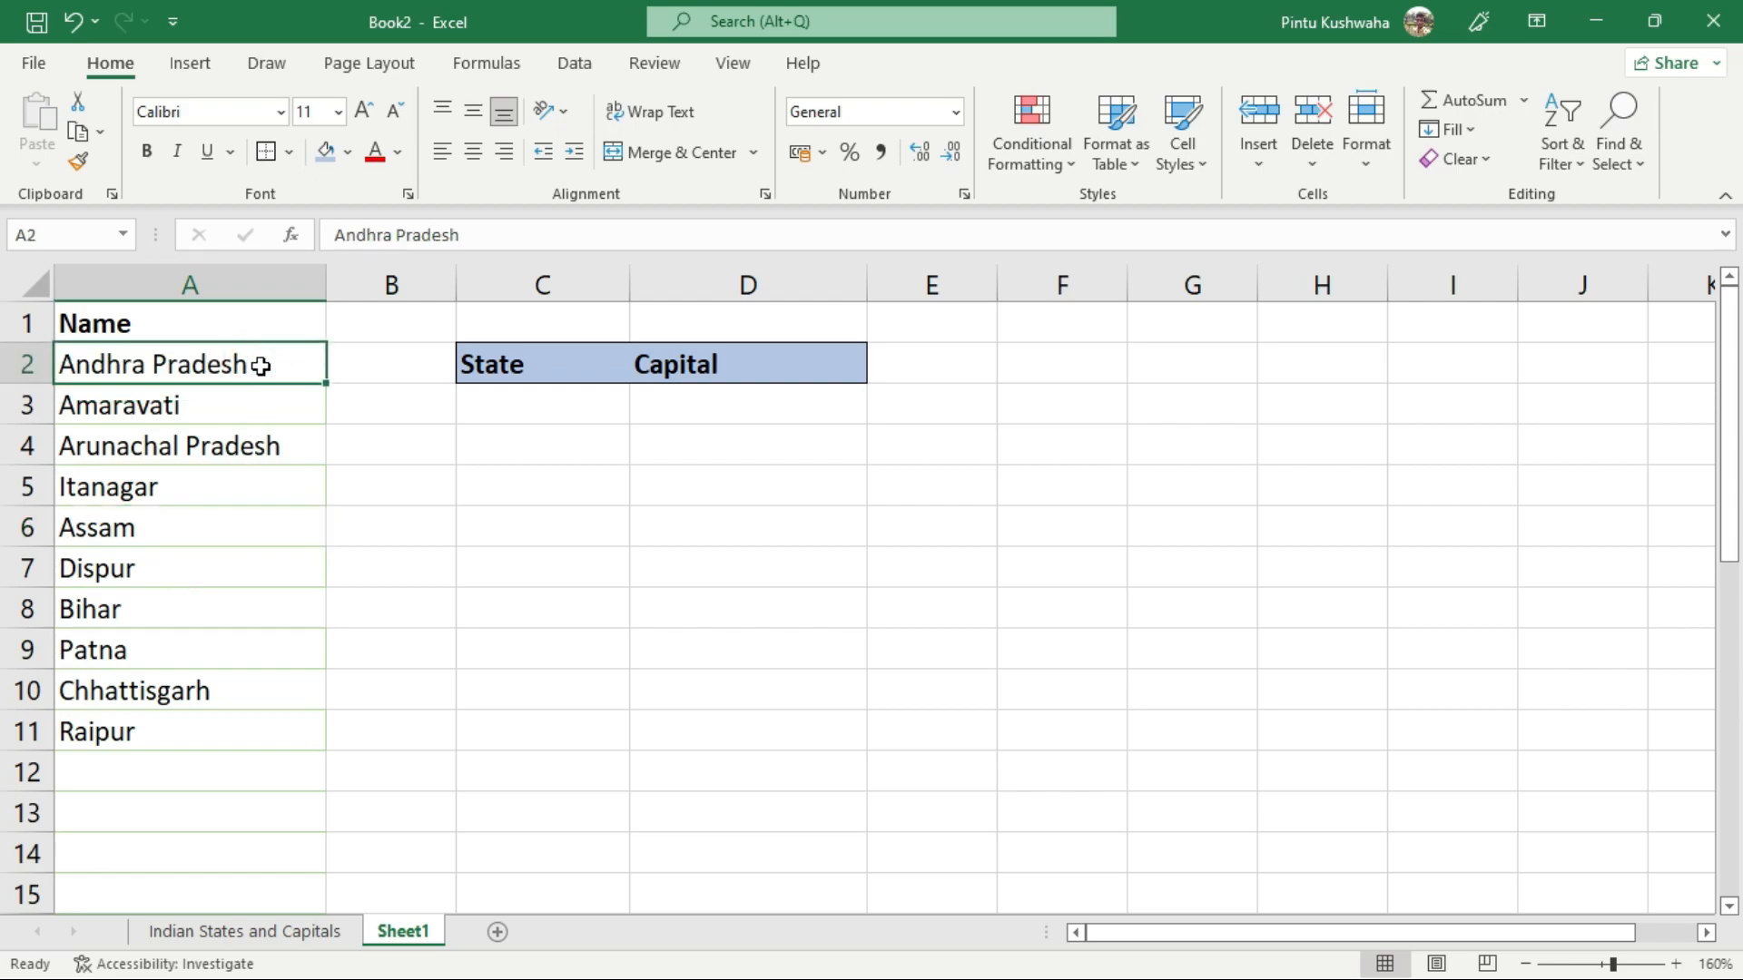
click(234, 410)
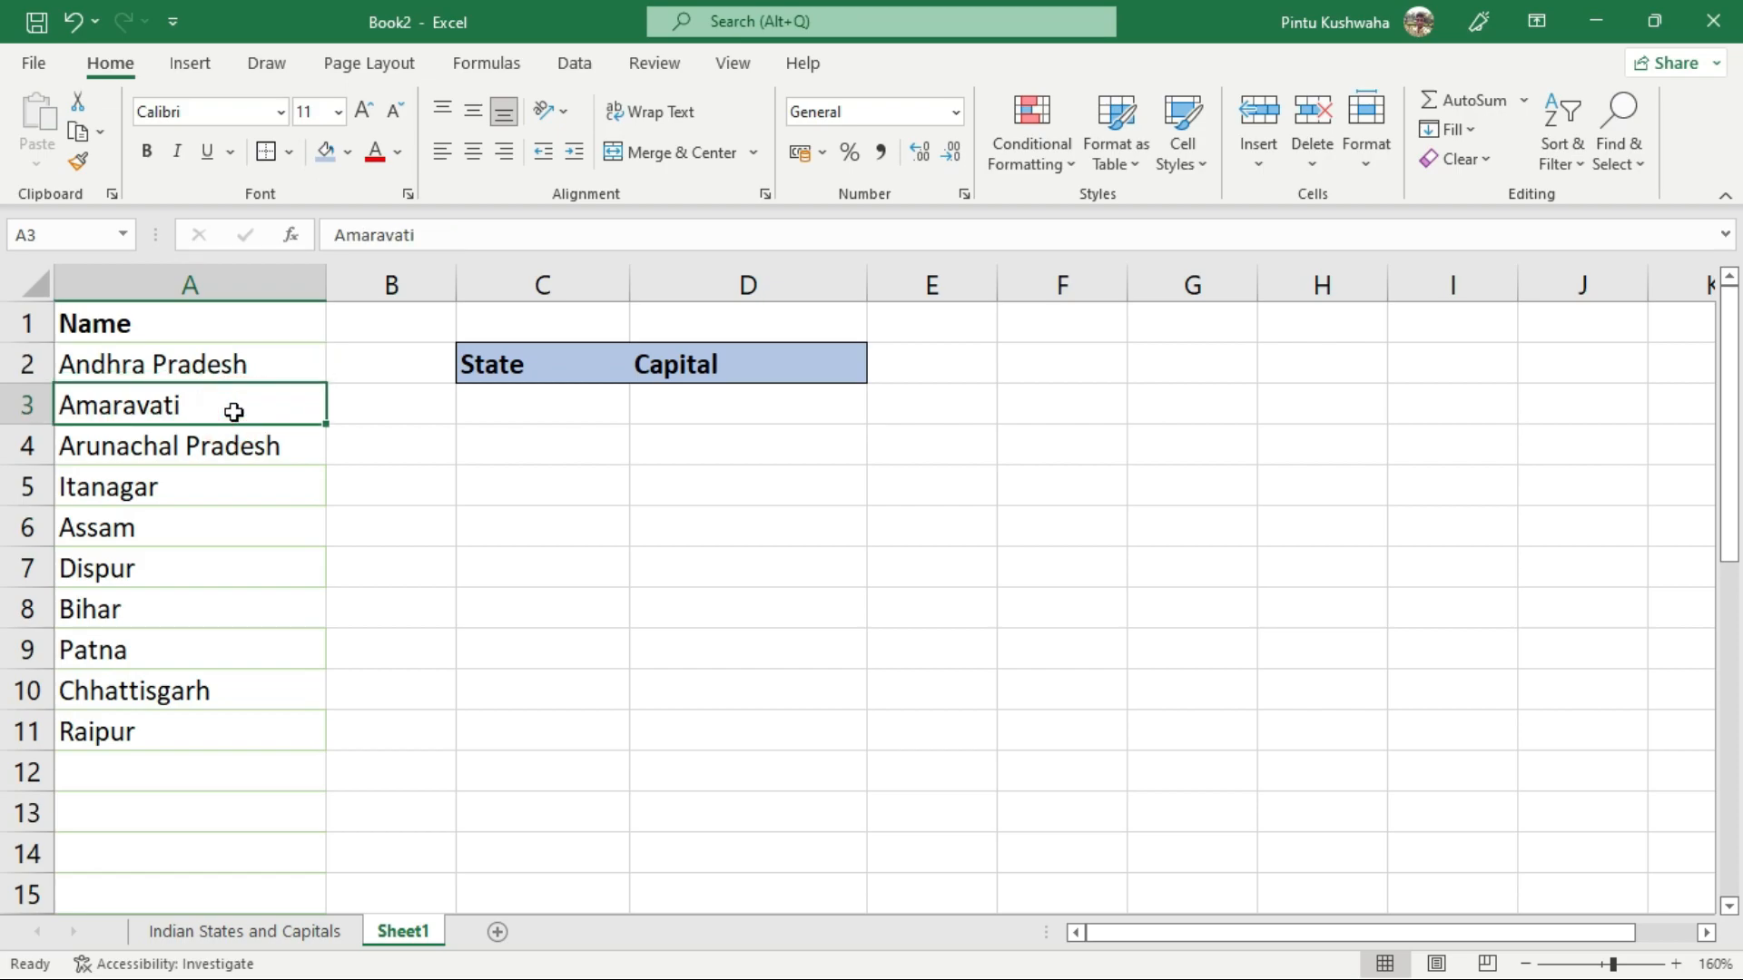
drag(243, 363, 192, 717)
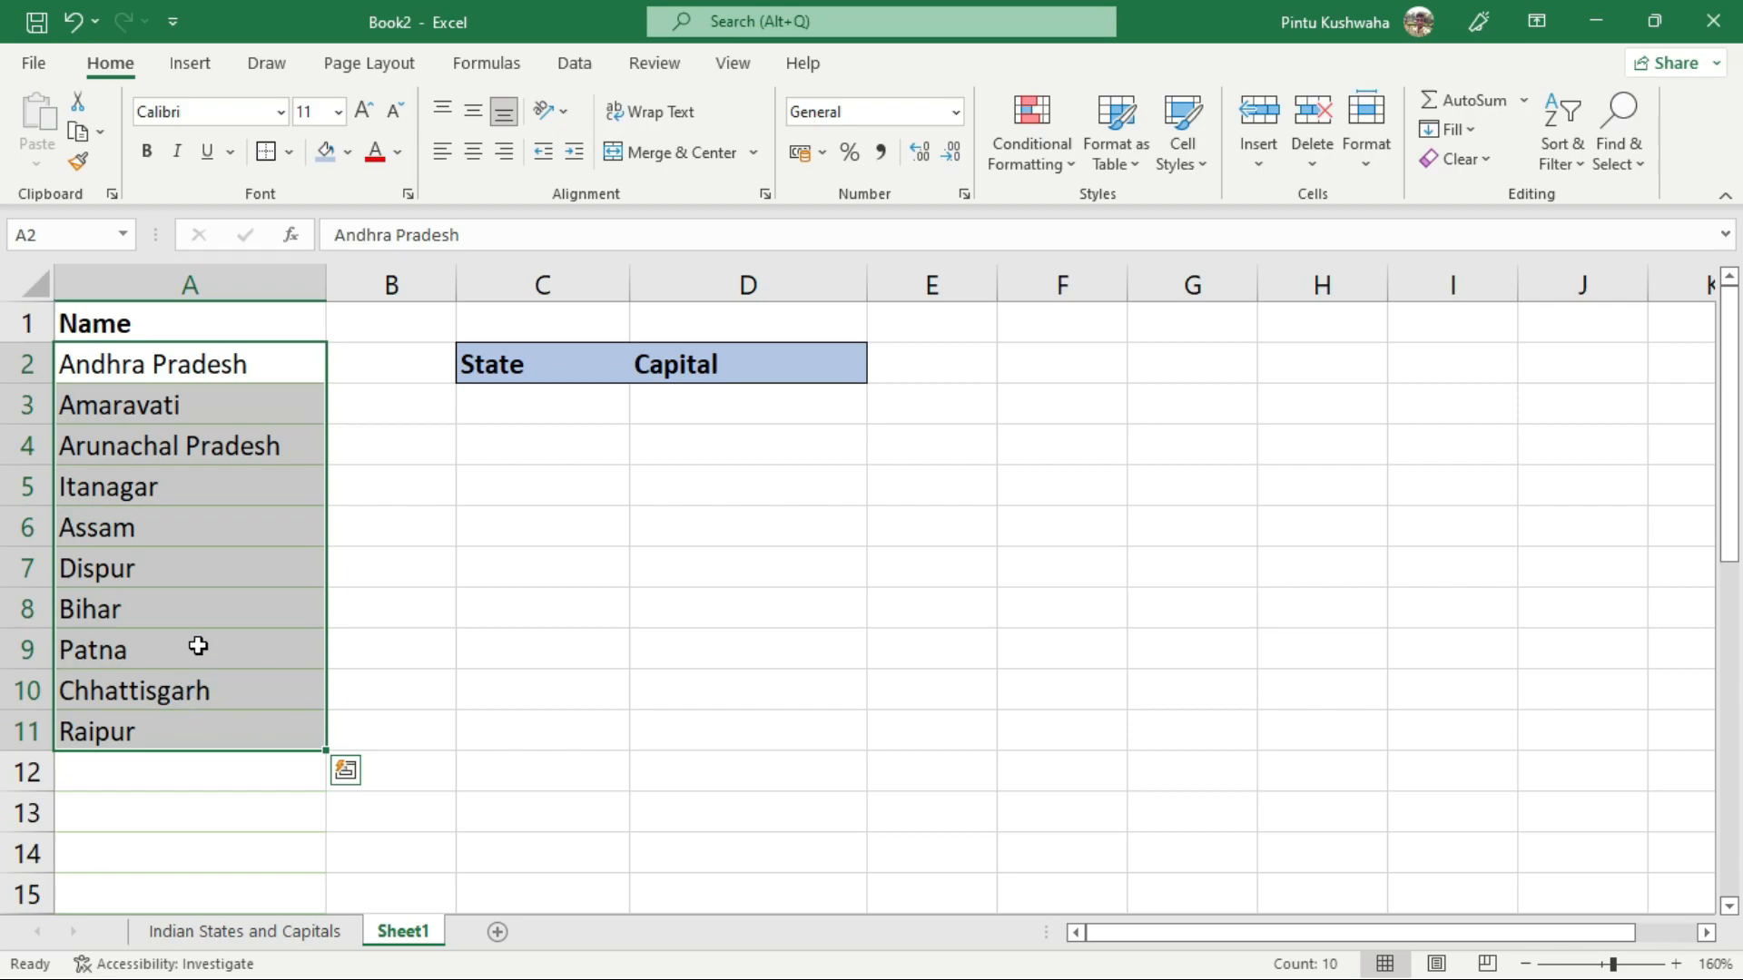
click(545, 405)
click(545, 608)
drag(548, 409, 545, 772)
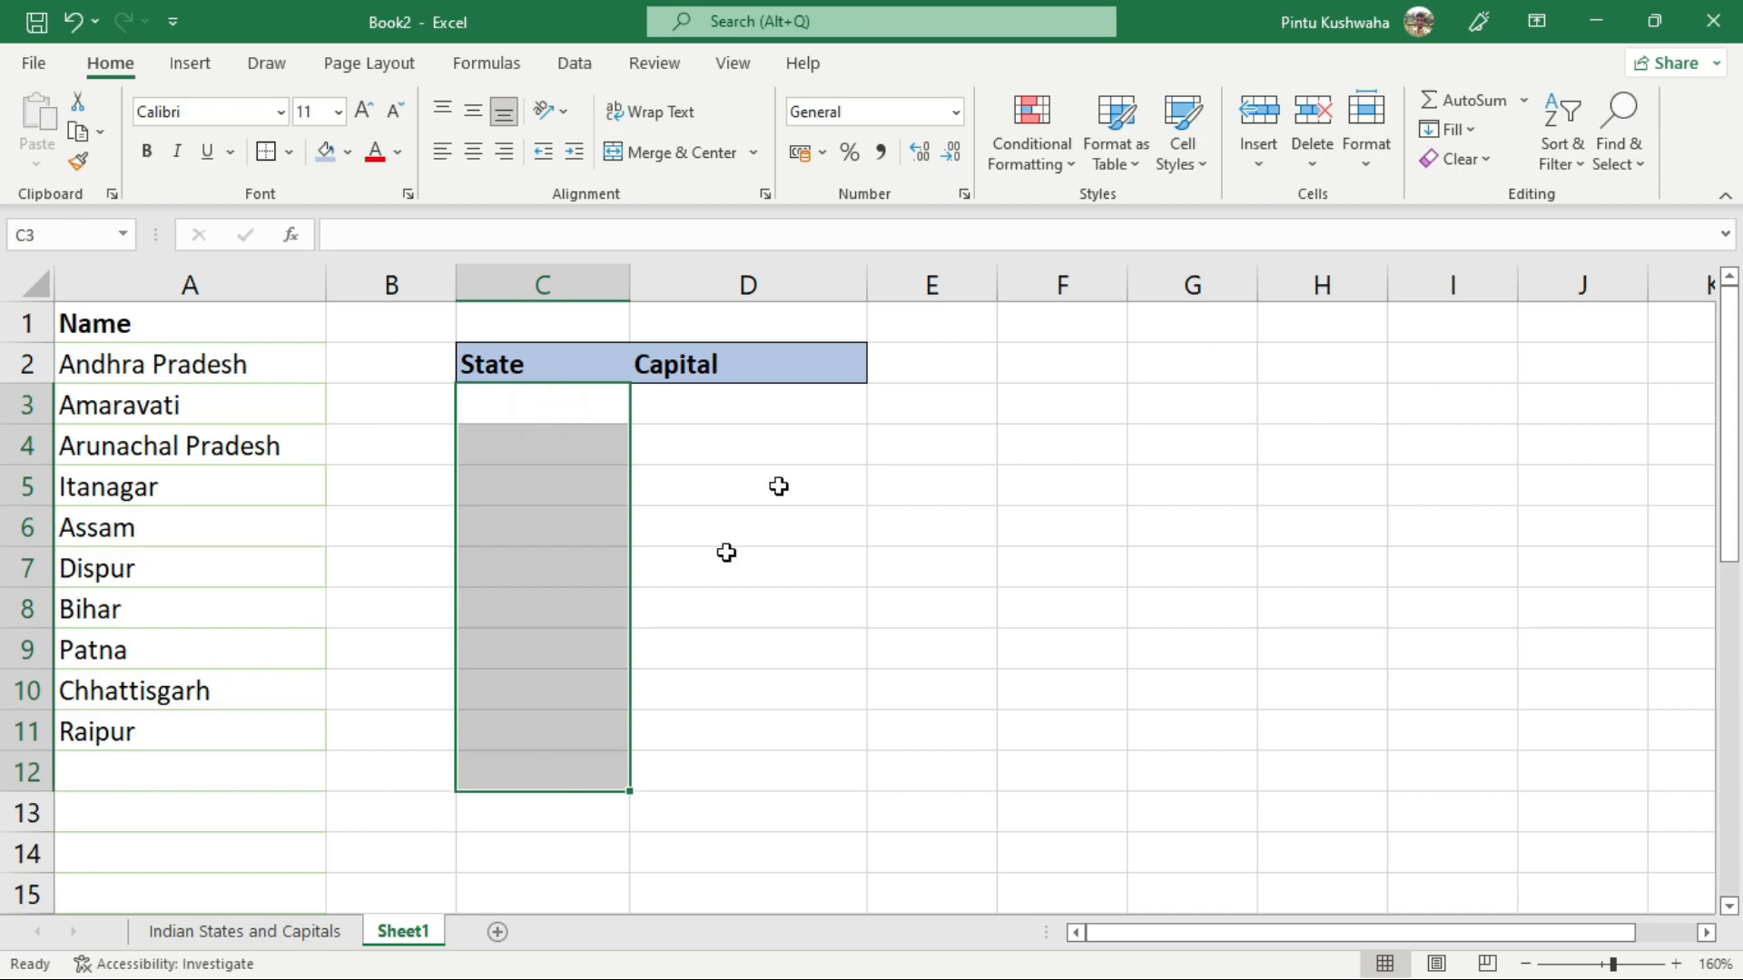
drag(823, 401, 773, 701)
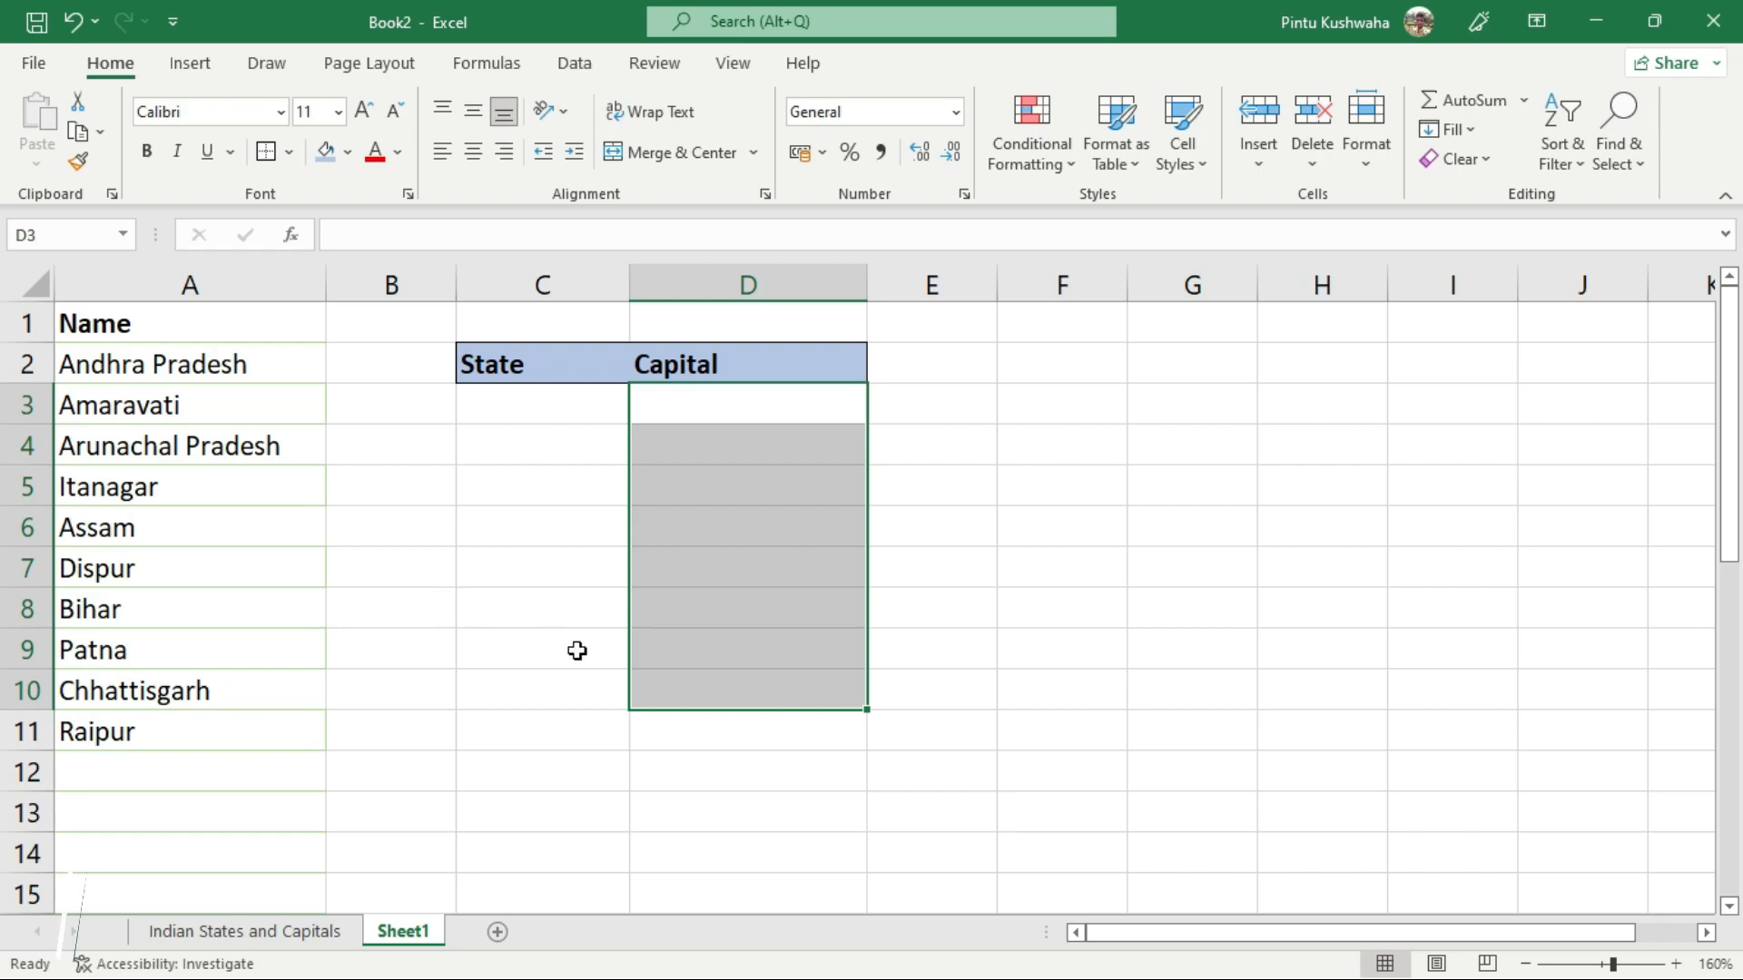
click(253, 368)
click(538, 439)
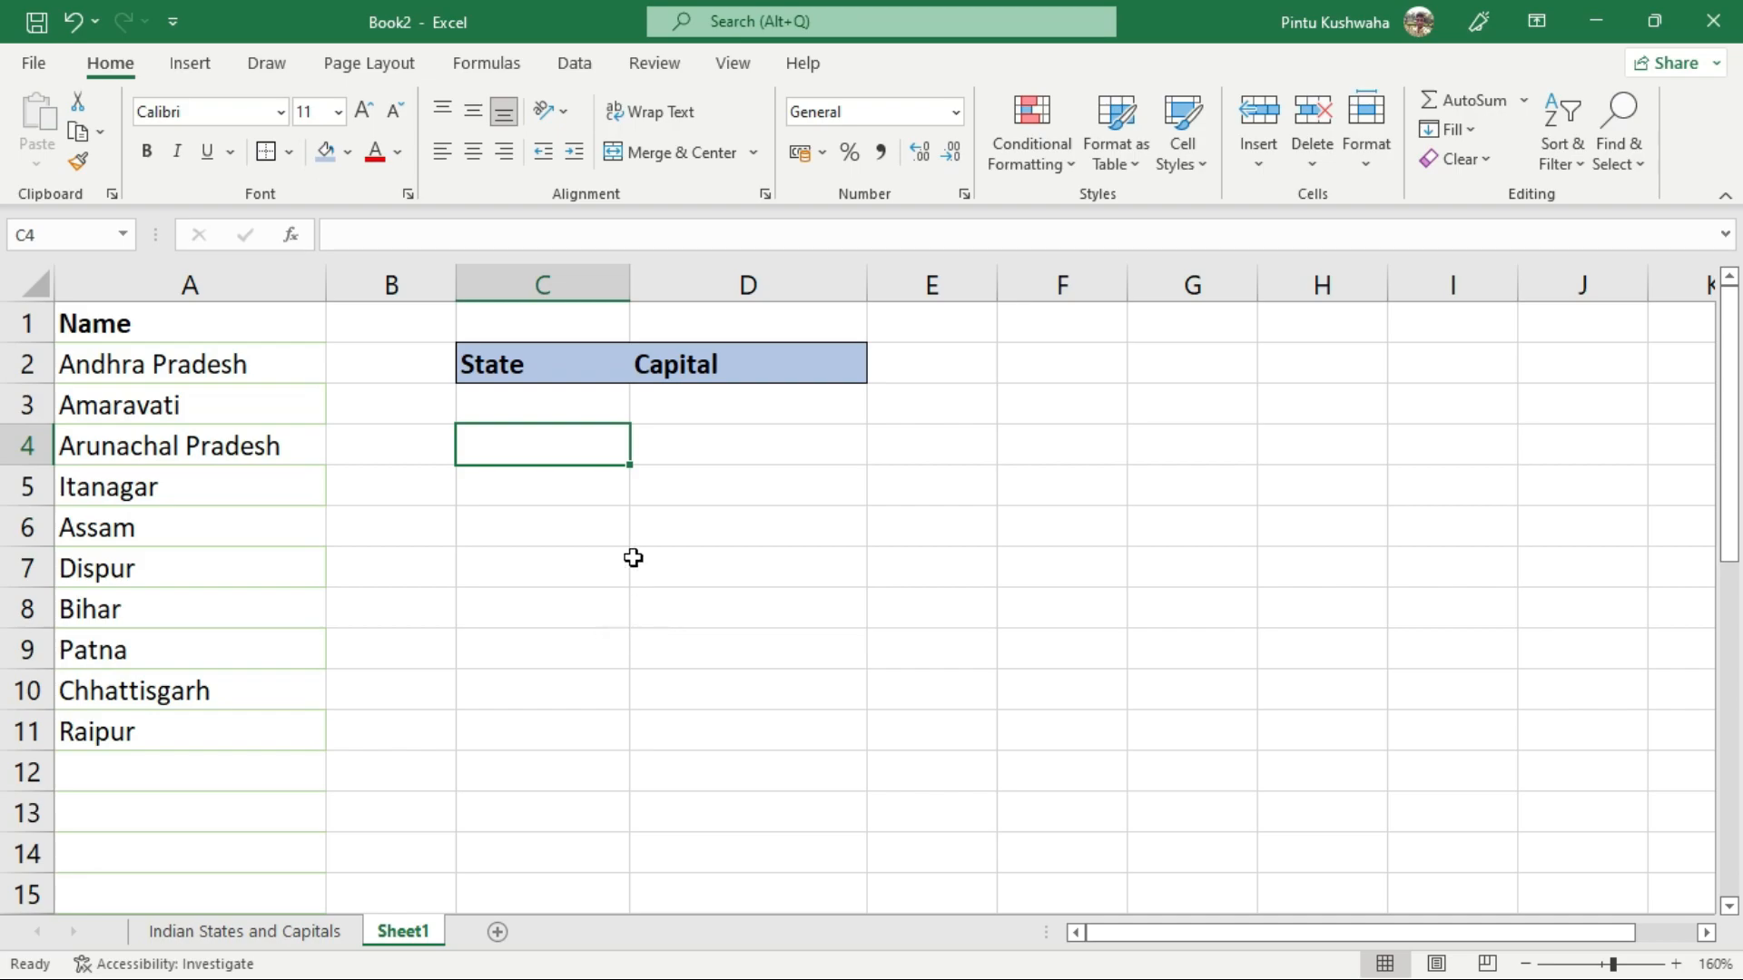
Step: Enter the text A2 in cell C3 under State and move on to D3
click(598, 409)
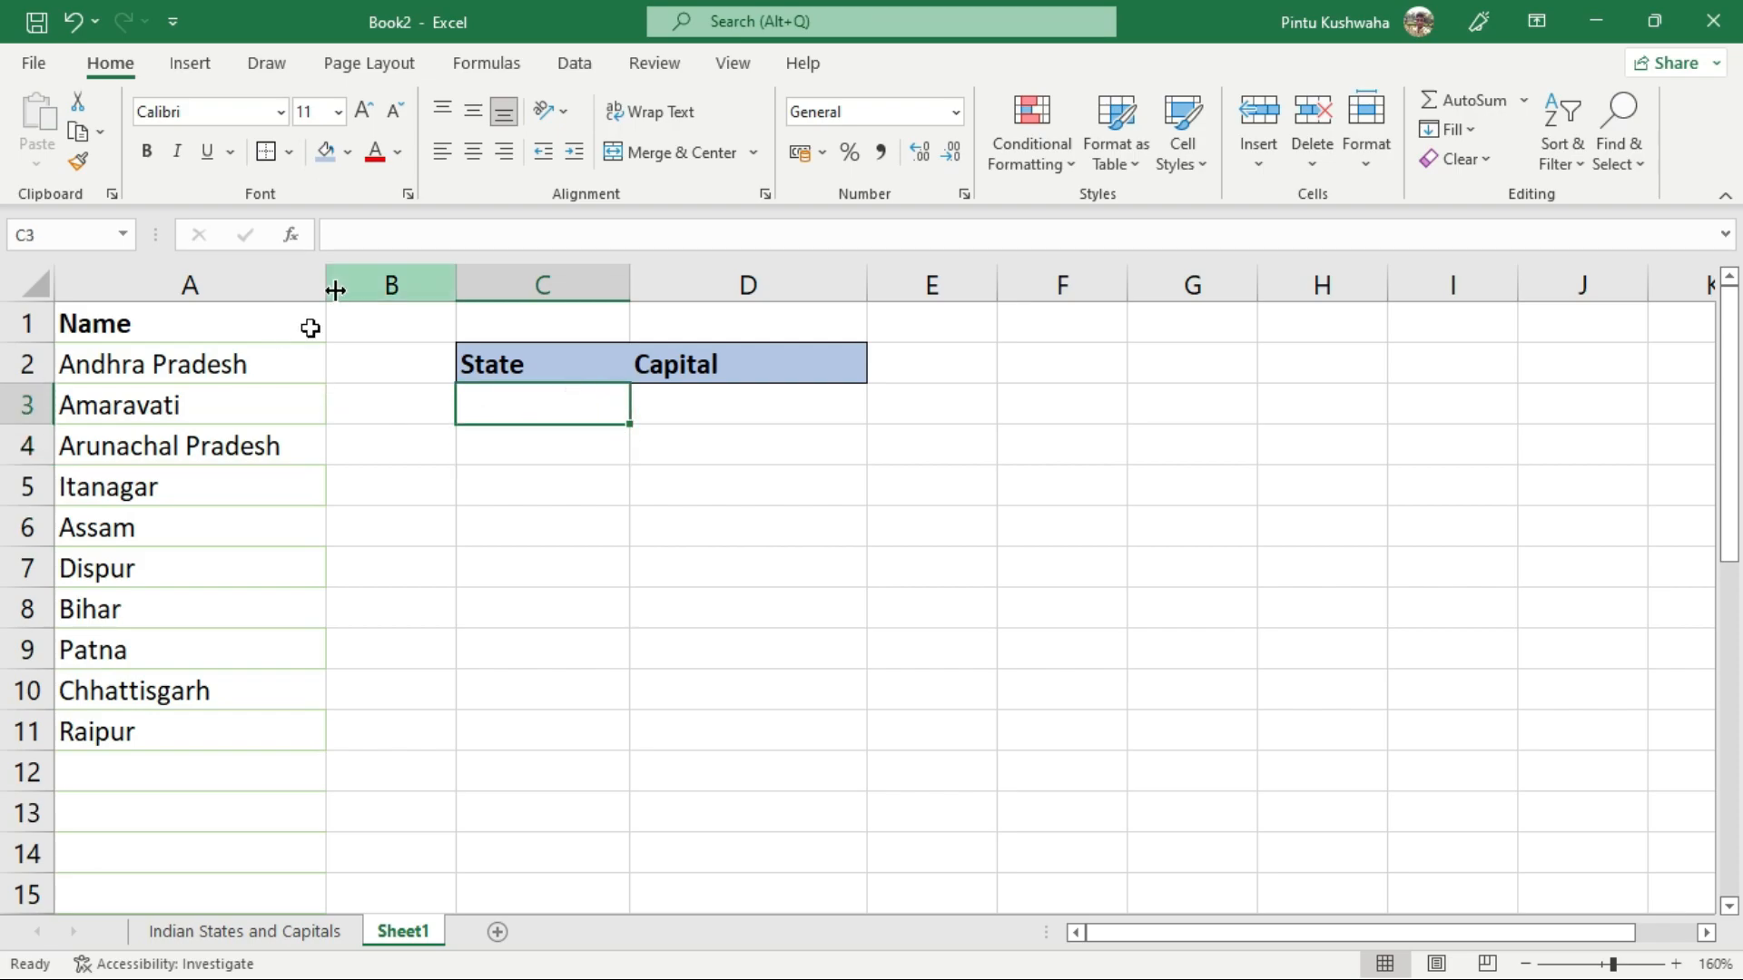
text(A)
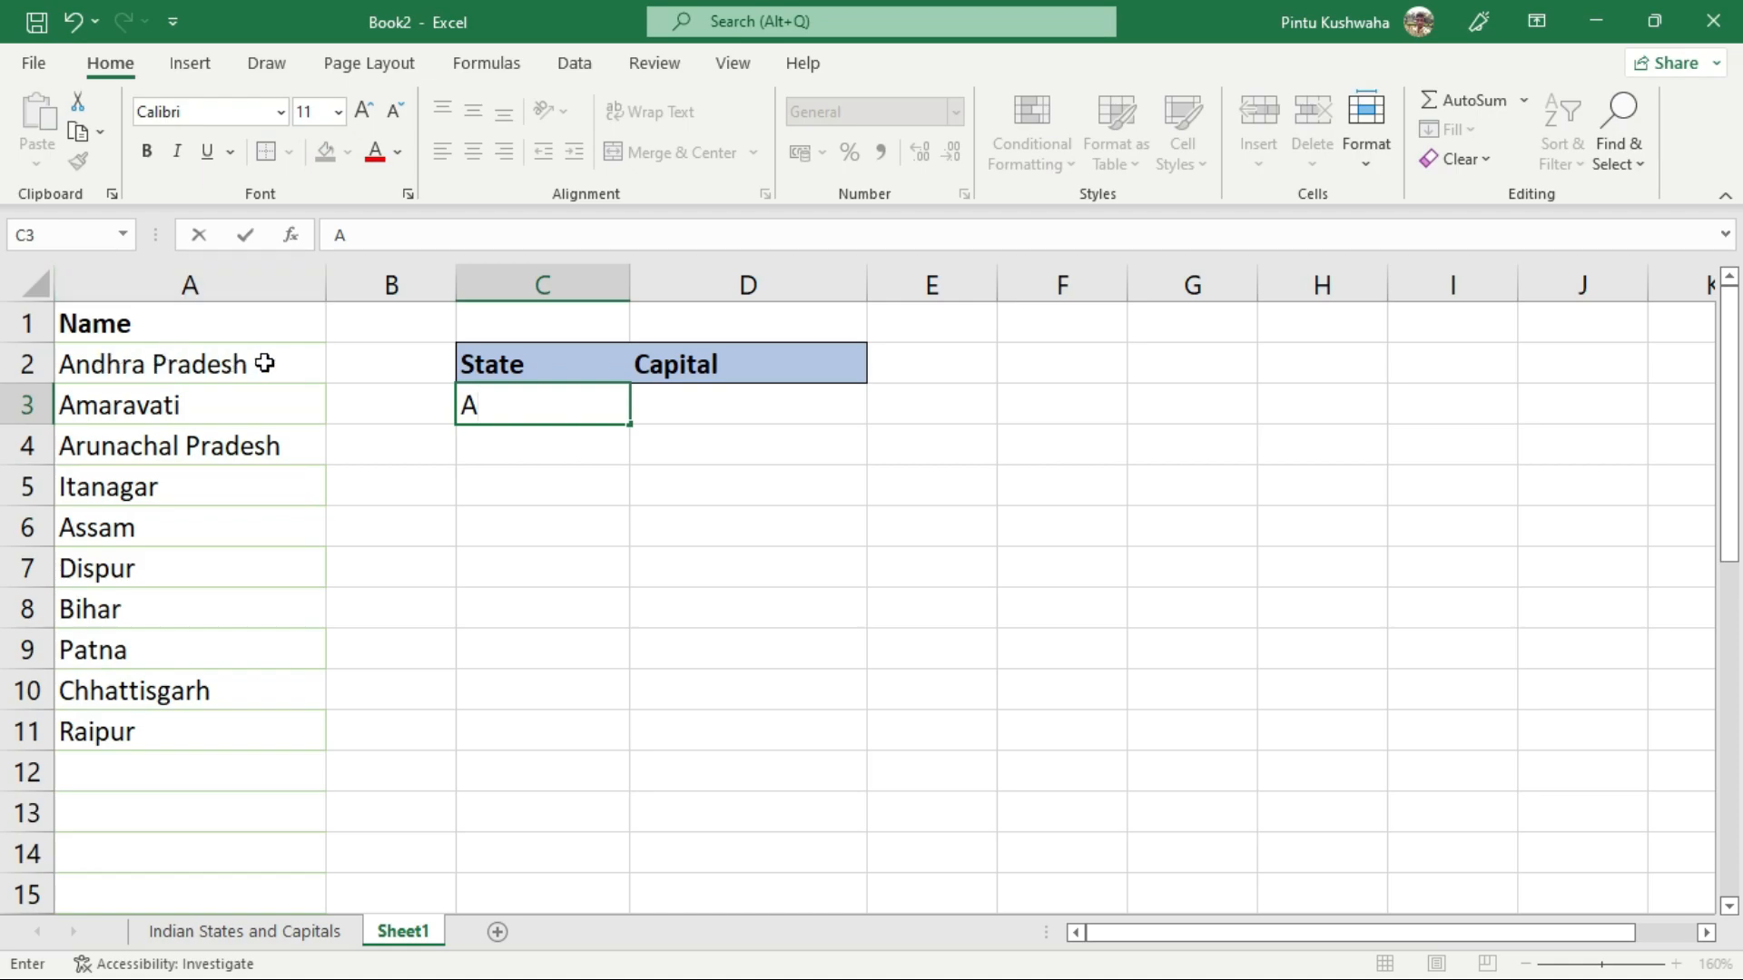
text(2)
key(Tab)
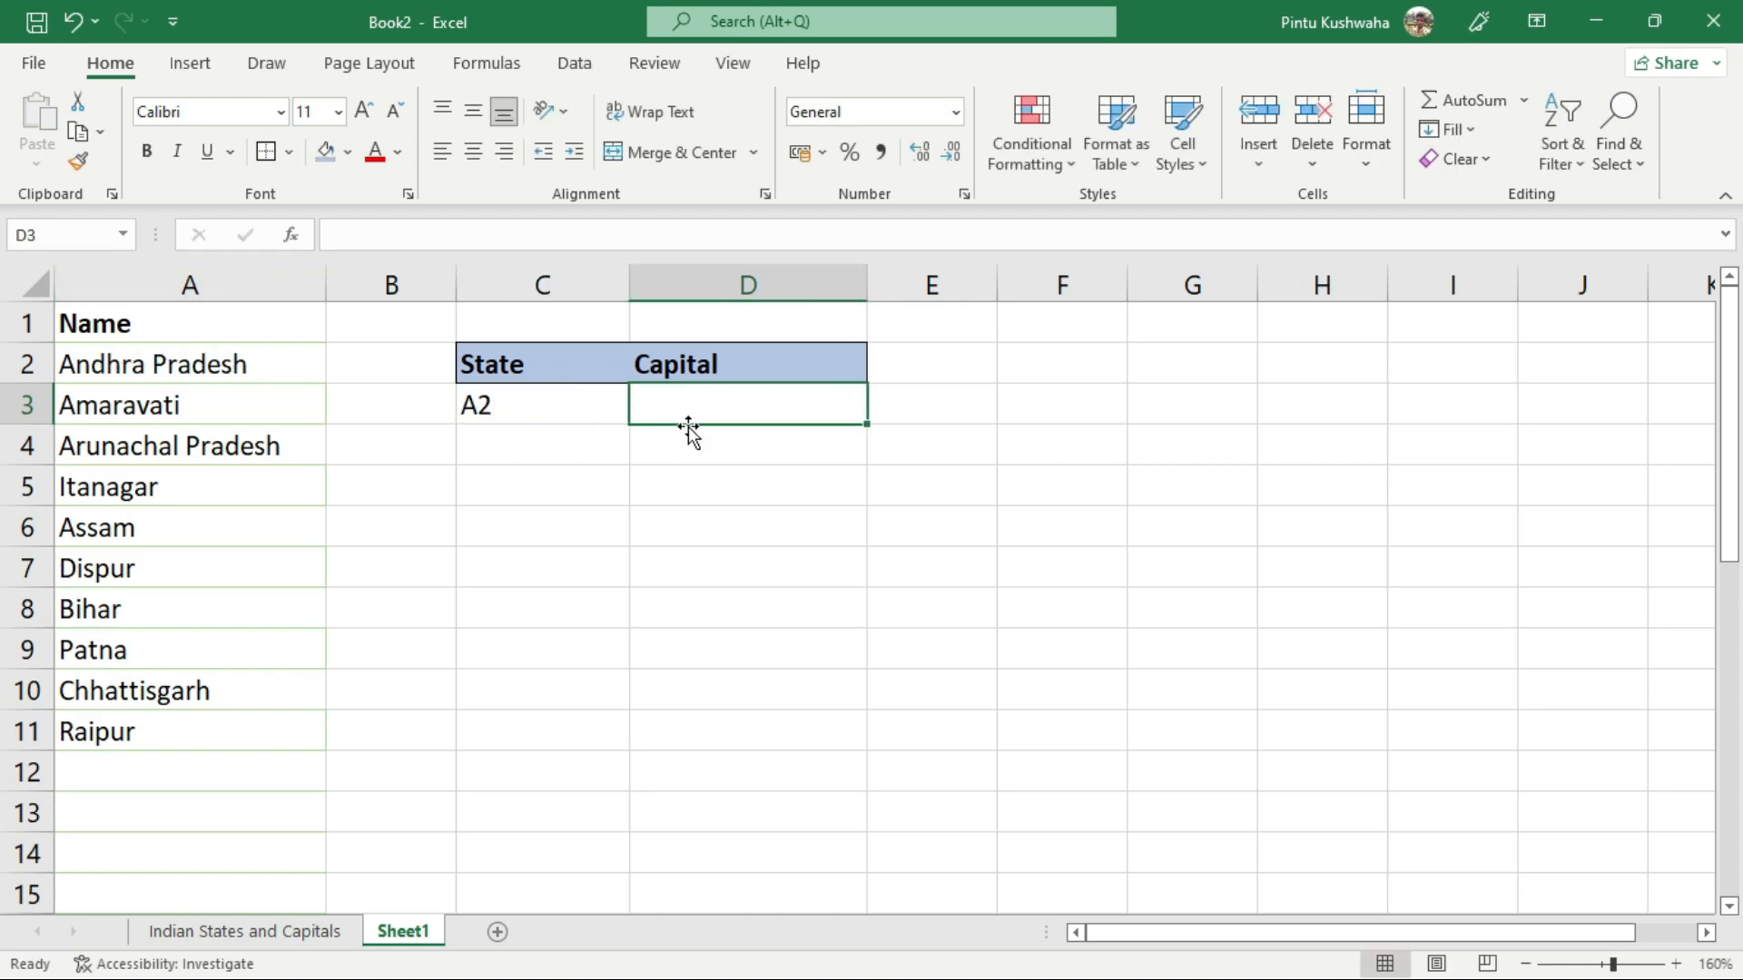
Step: Enter the text A3 in D3, A4 in C4 and A5 in D4, and extend the C3:D4 pattern down to row 8
text(A3)
key(Return)
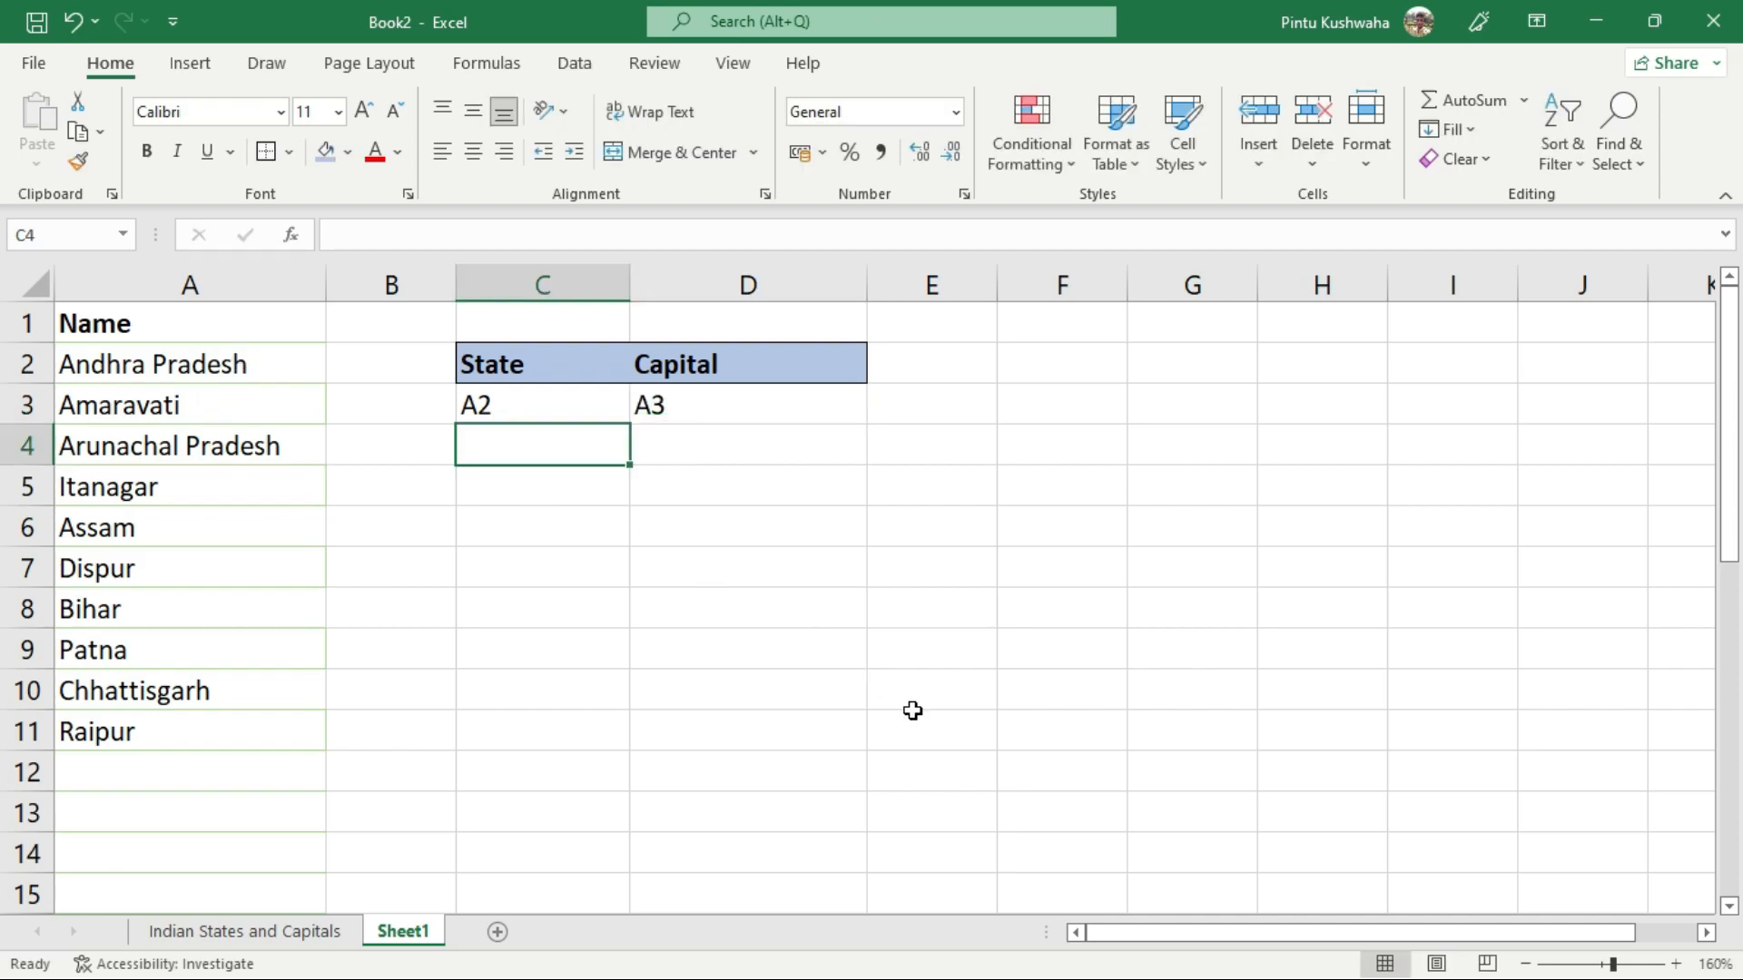
text(A4)
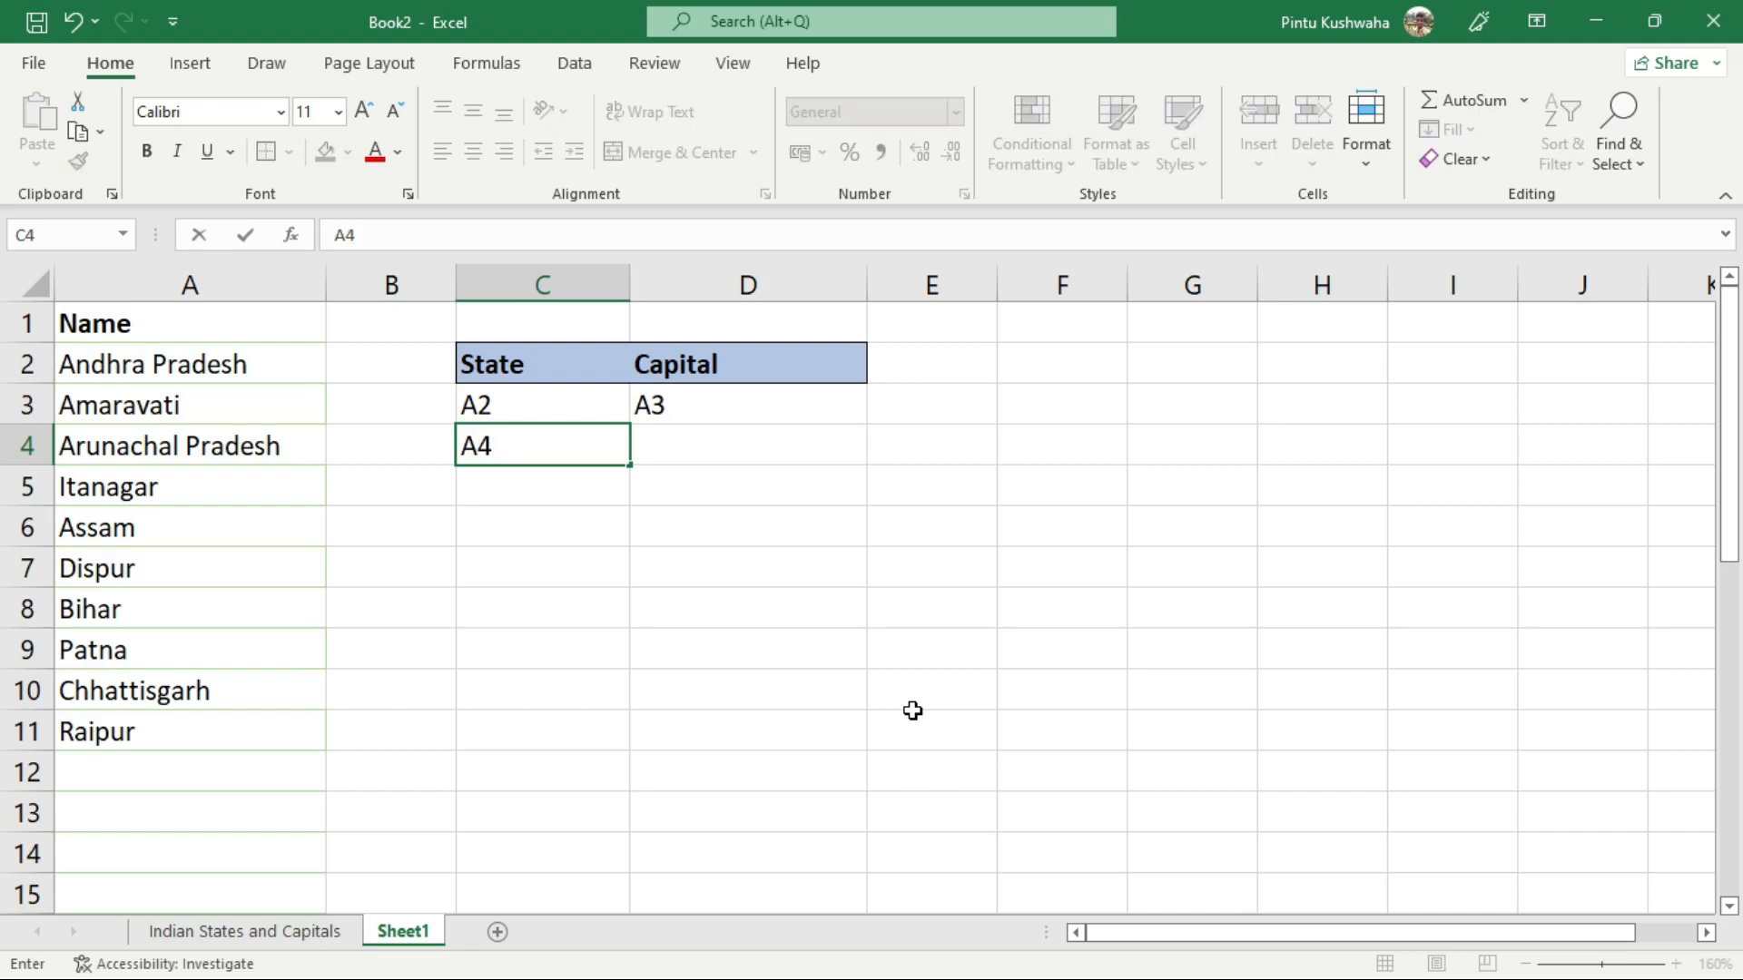
key(Tab)
text(A5)
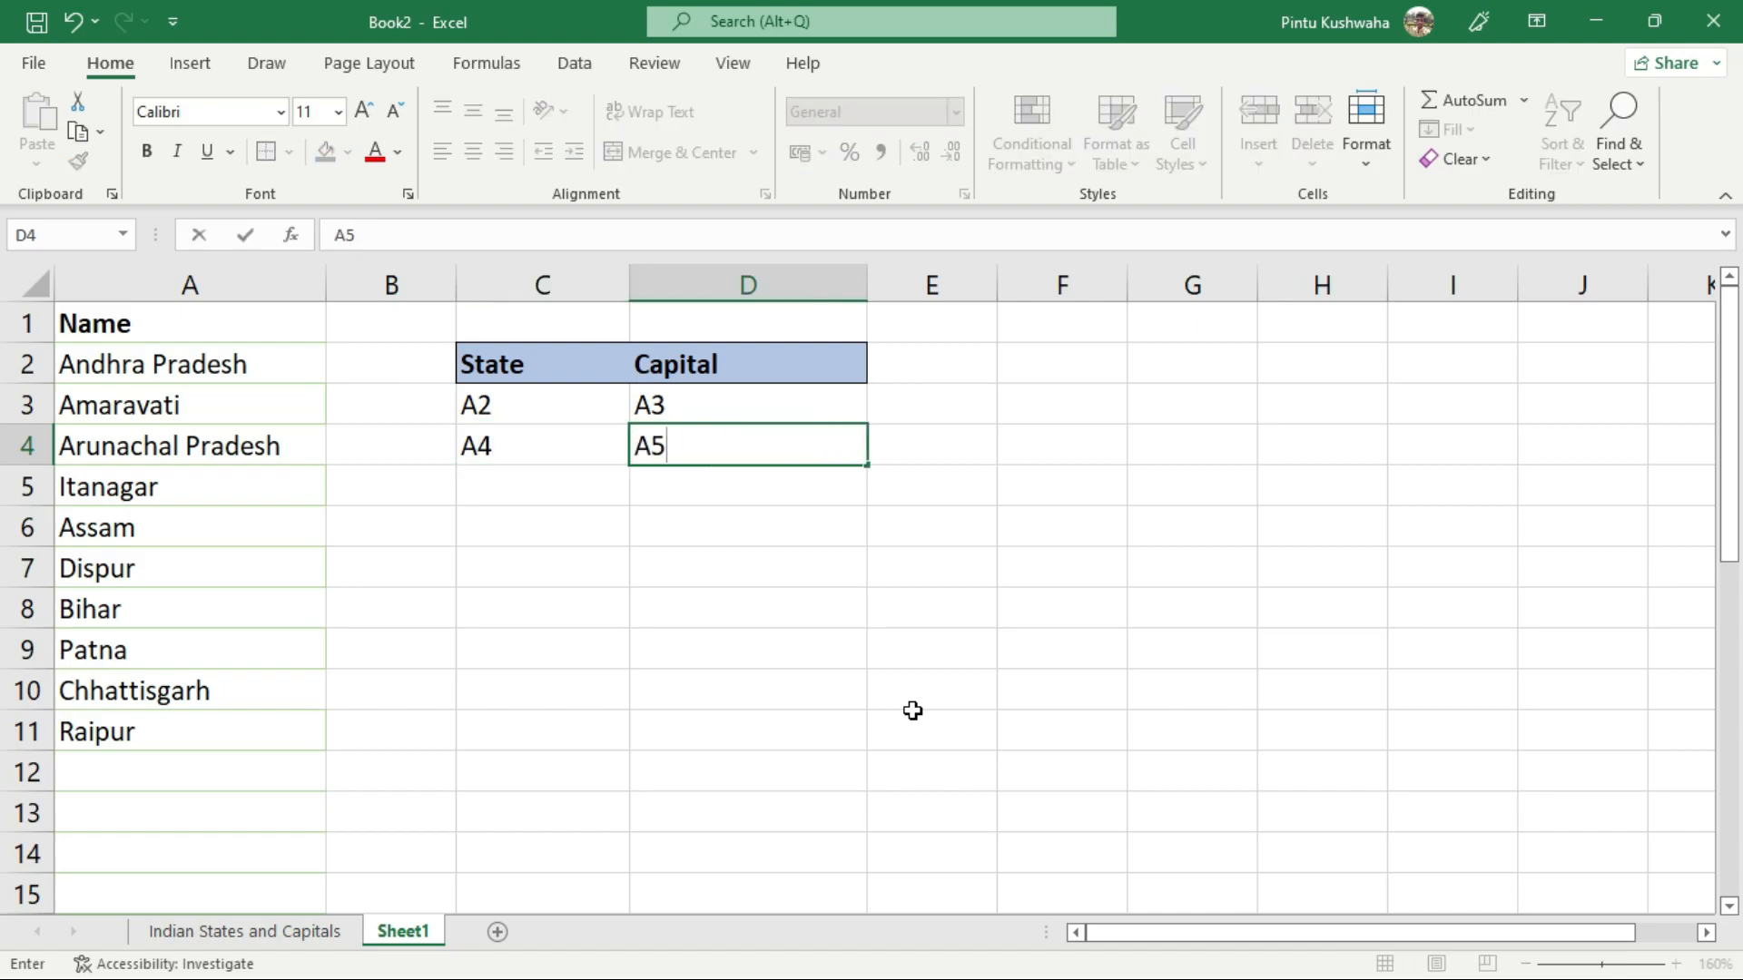
key(Return)
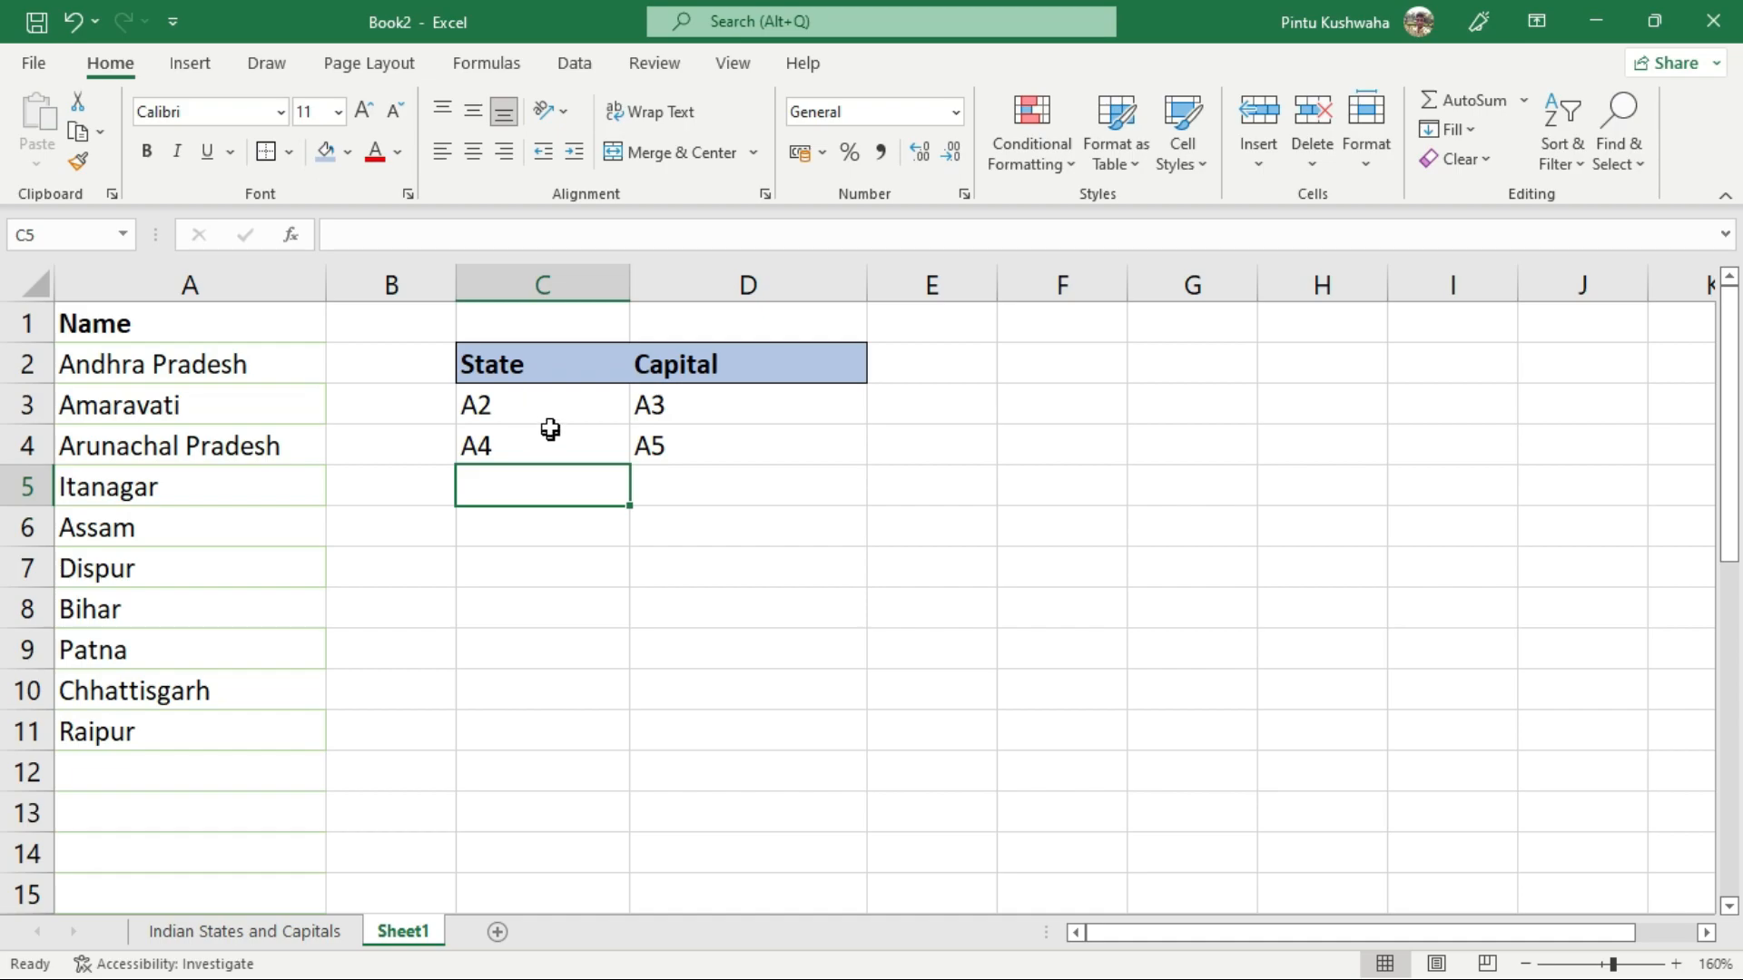
drag(535, 402, 723, 427)
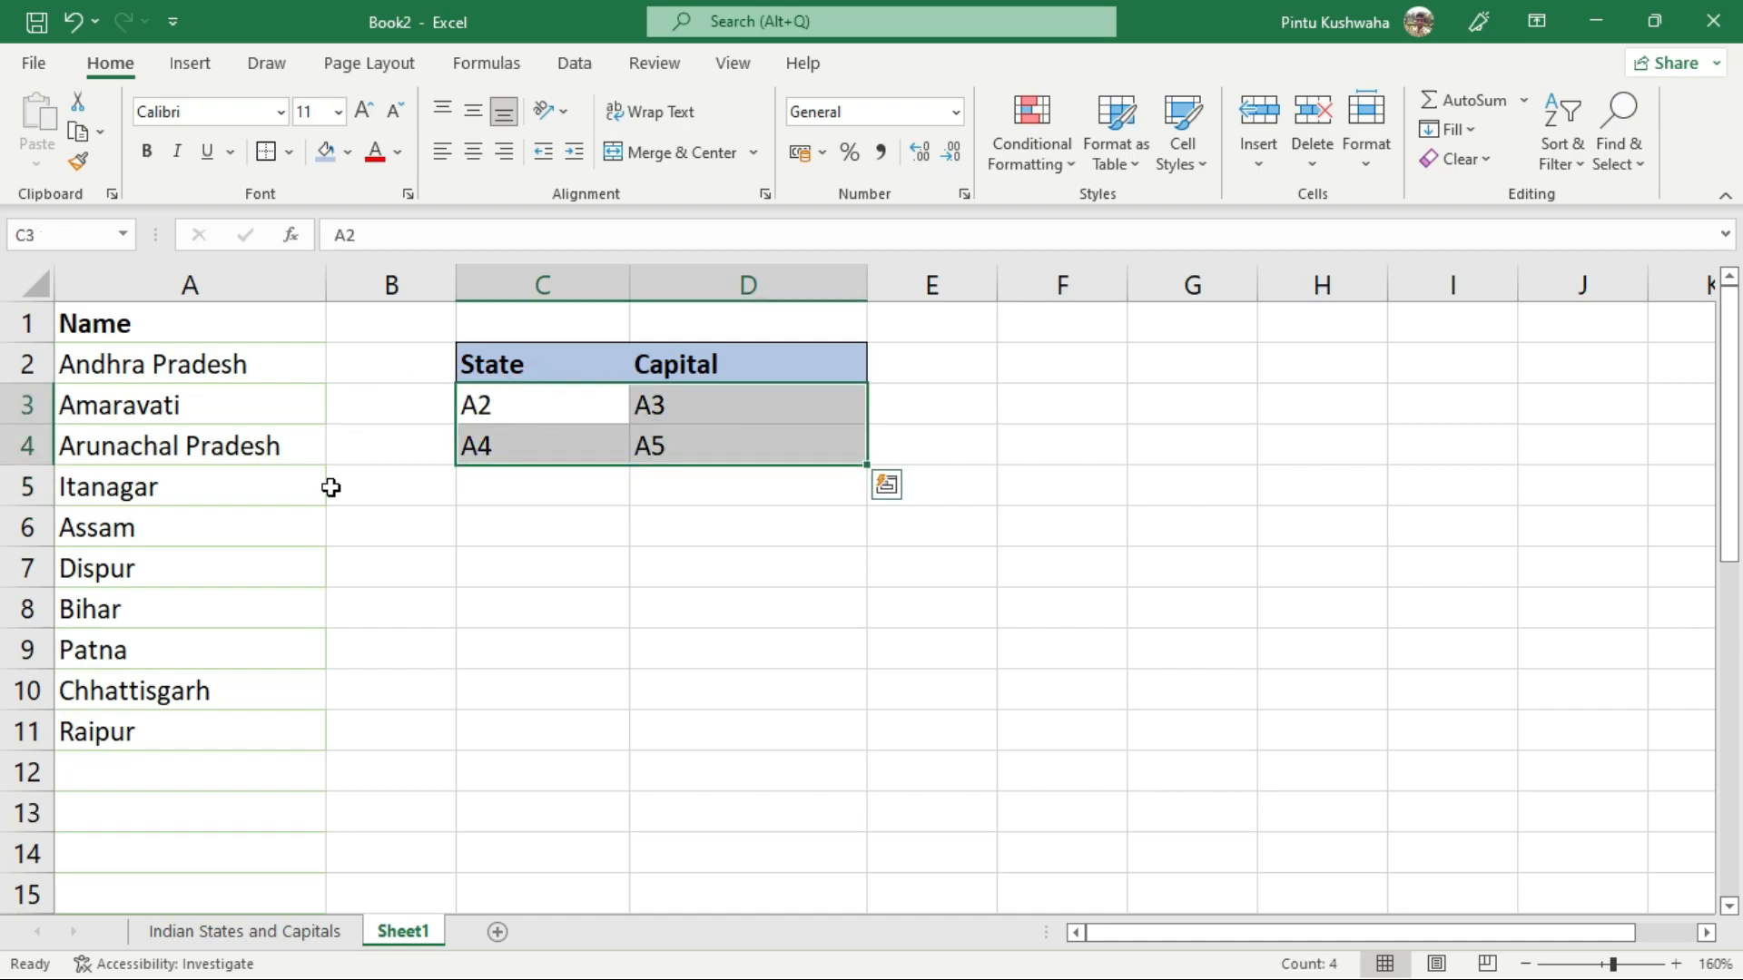
drag(867, 465, 830, 630)
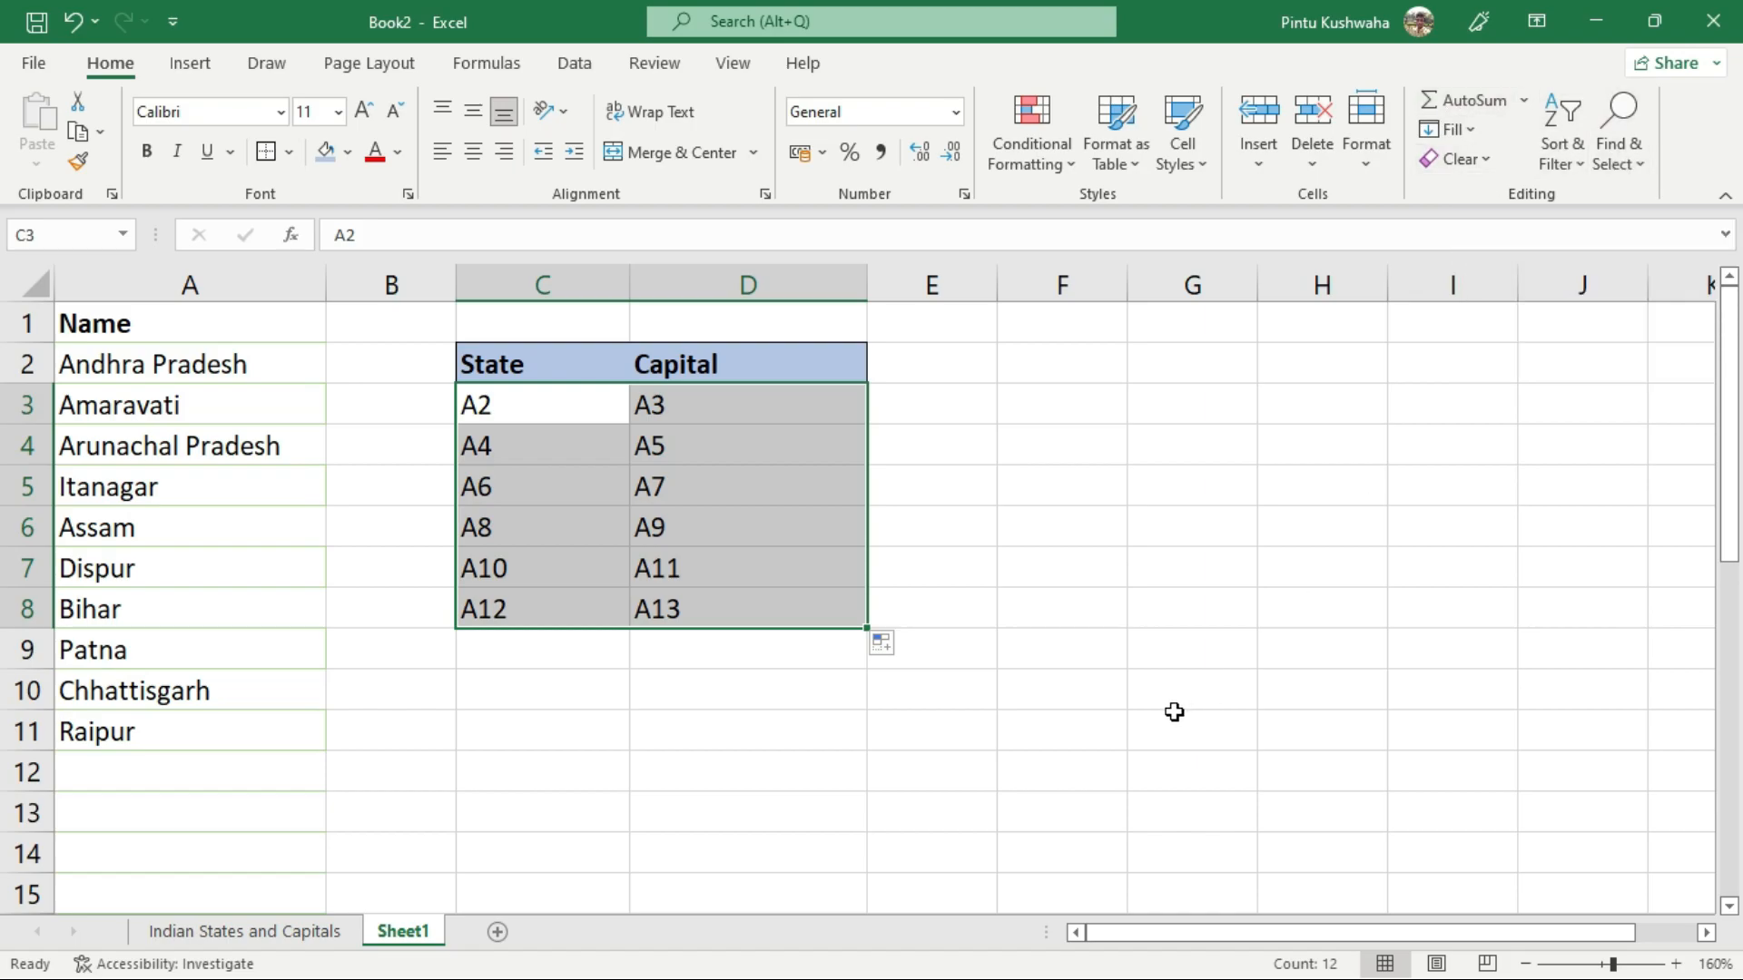
Step: Open Find and Replace in replace mode for the filled range C3:D8 and clear the previous find and replacement texts
key(ctrl+f)
drag(817, 188, 1054, 510)
click(840, 543)
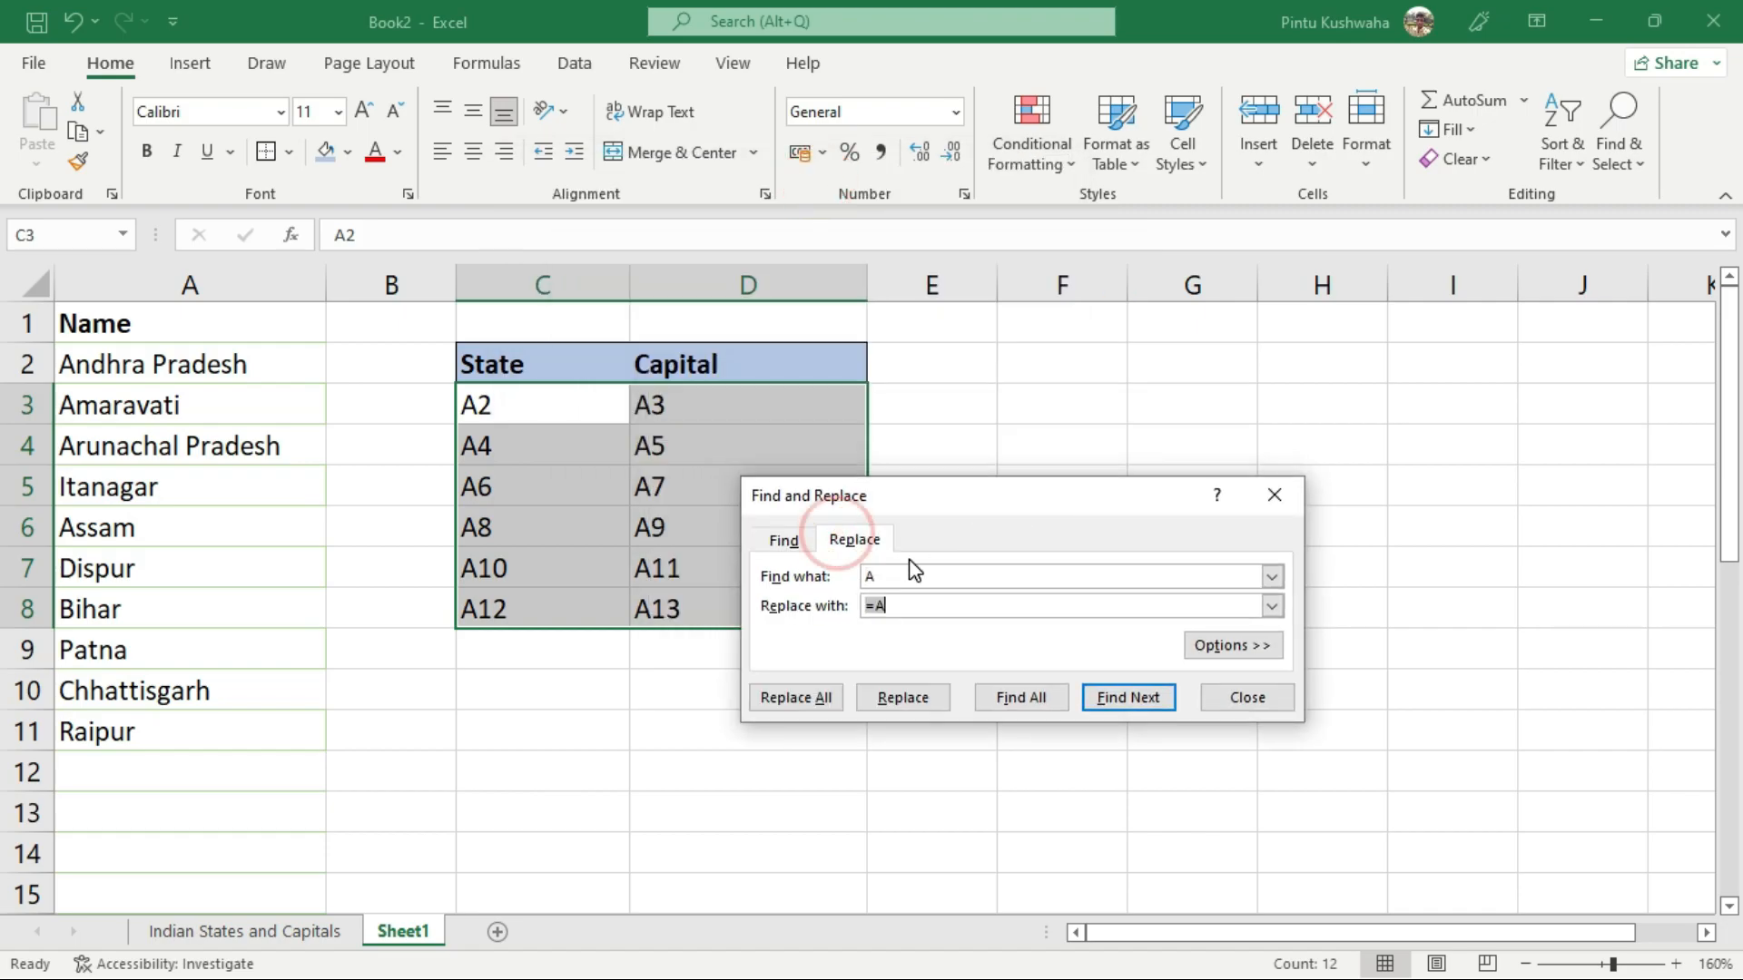
click(904, 578)
double_click(906, 585)
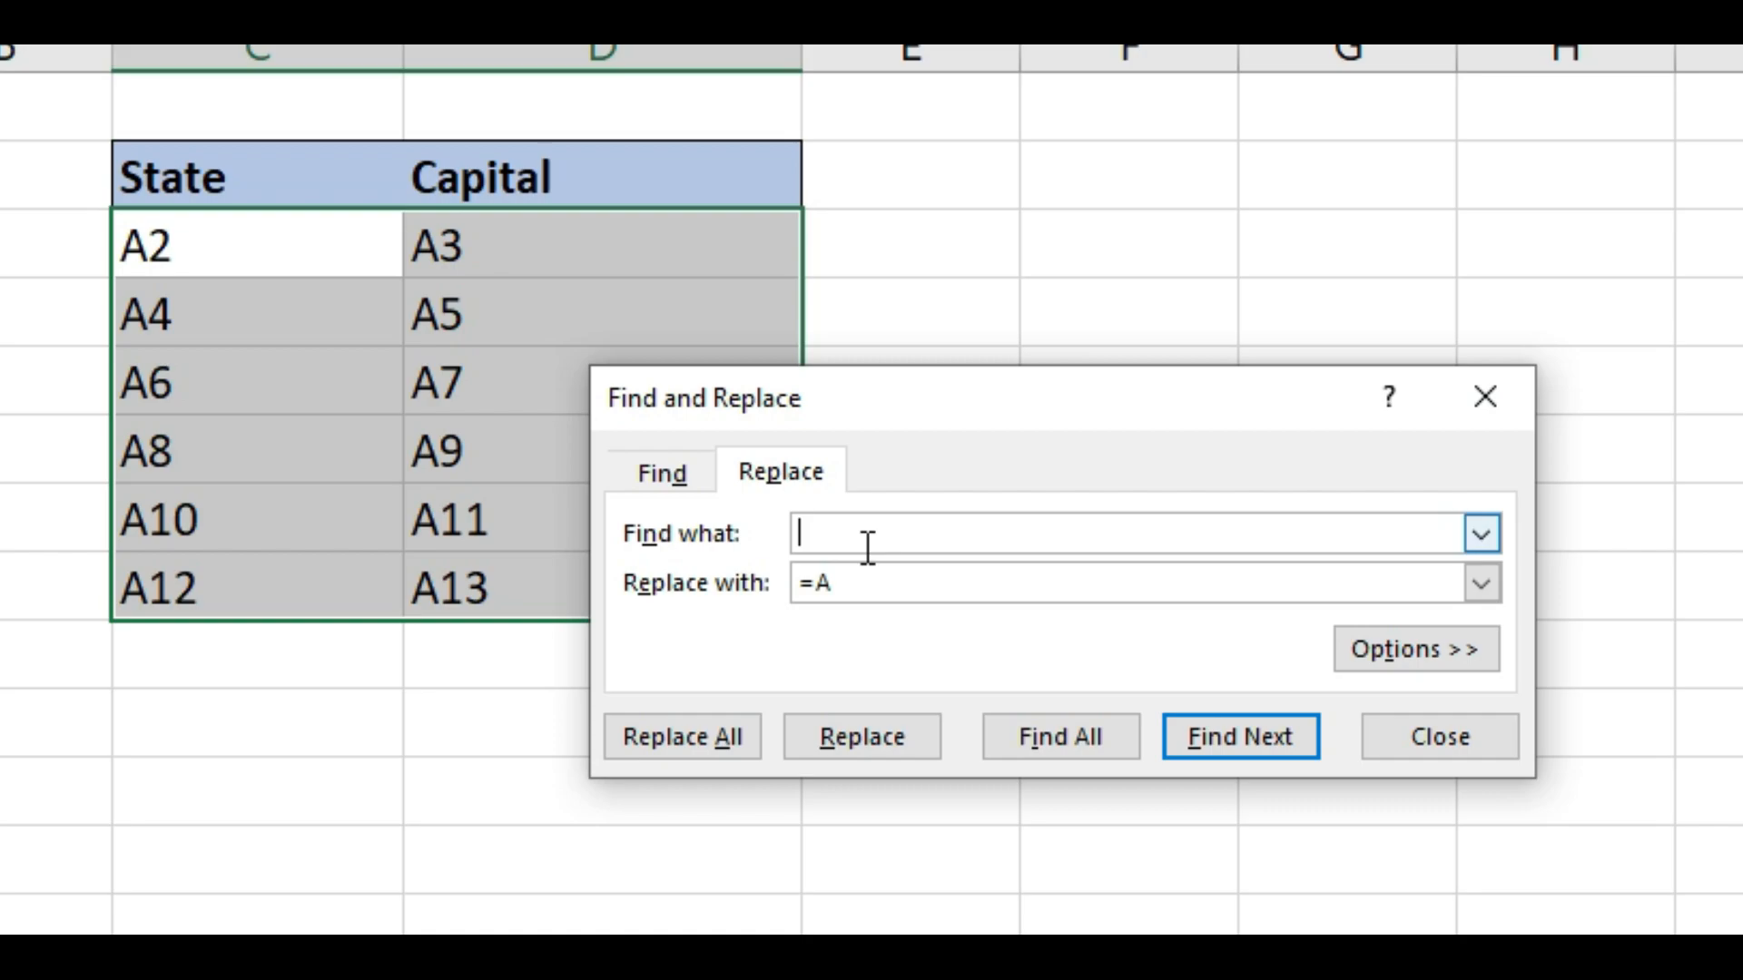
double_click(852, 583)
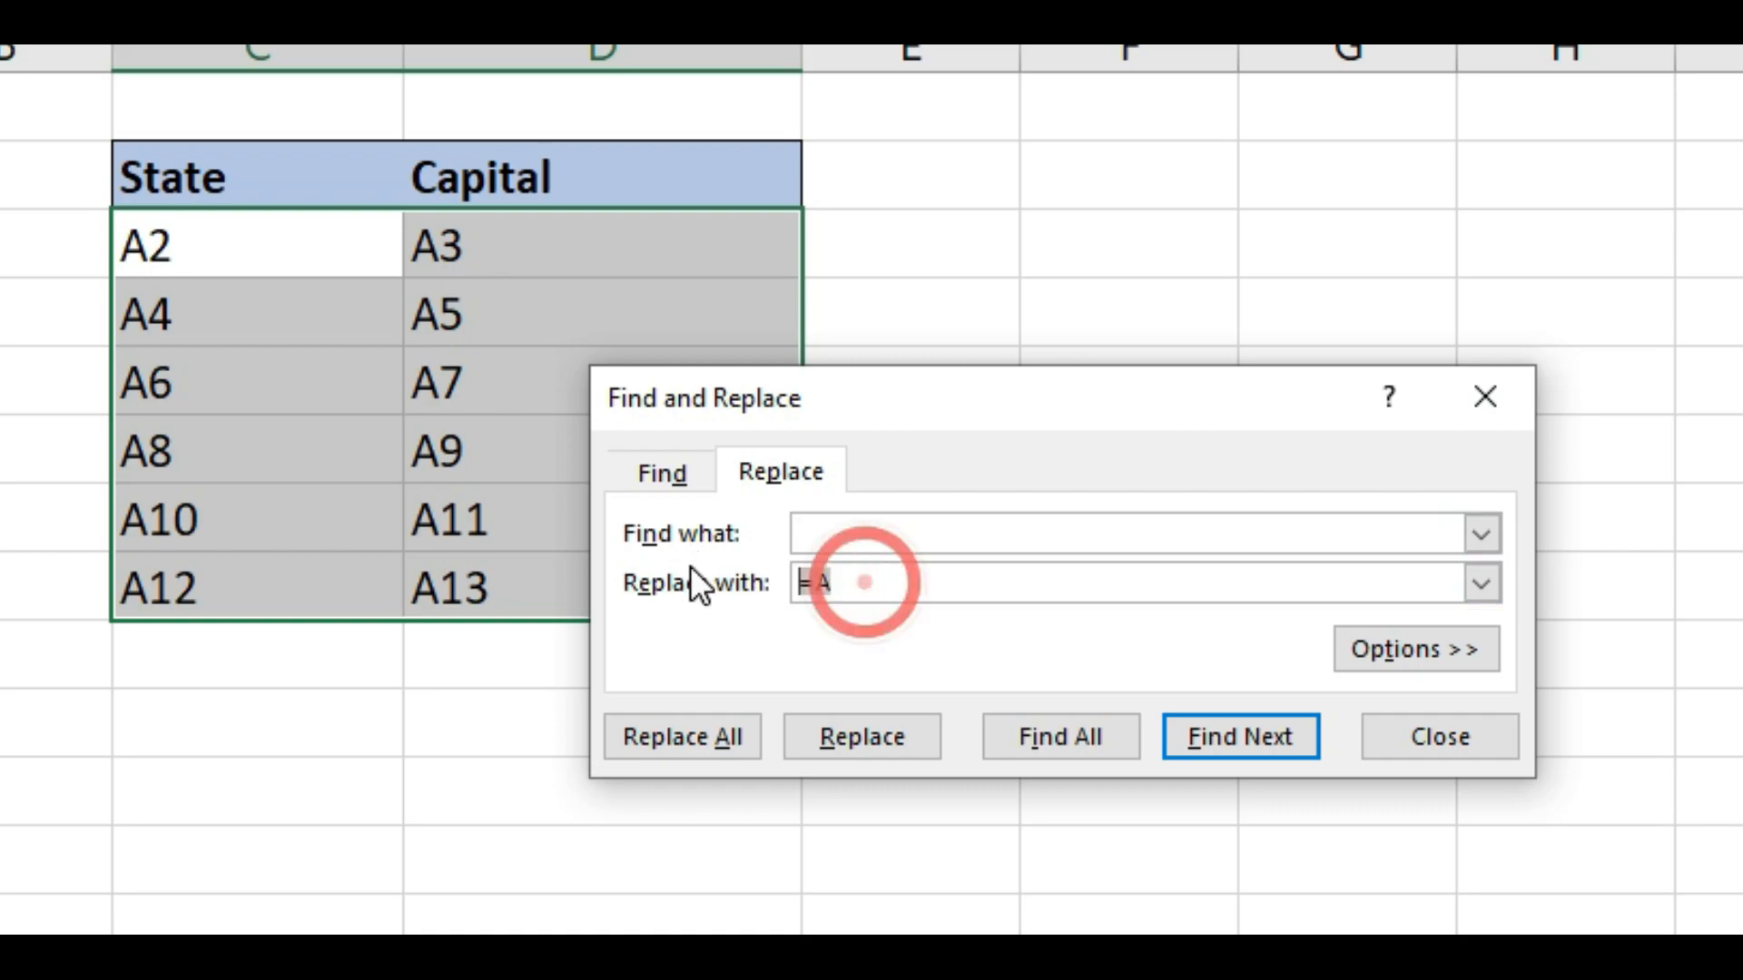
key(BackSpace)
drag(864, 392, 903, 335)
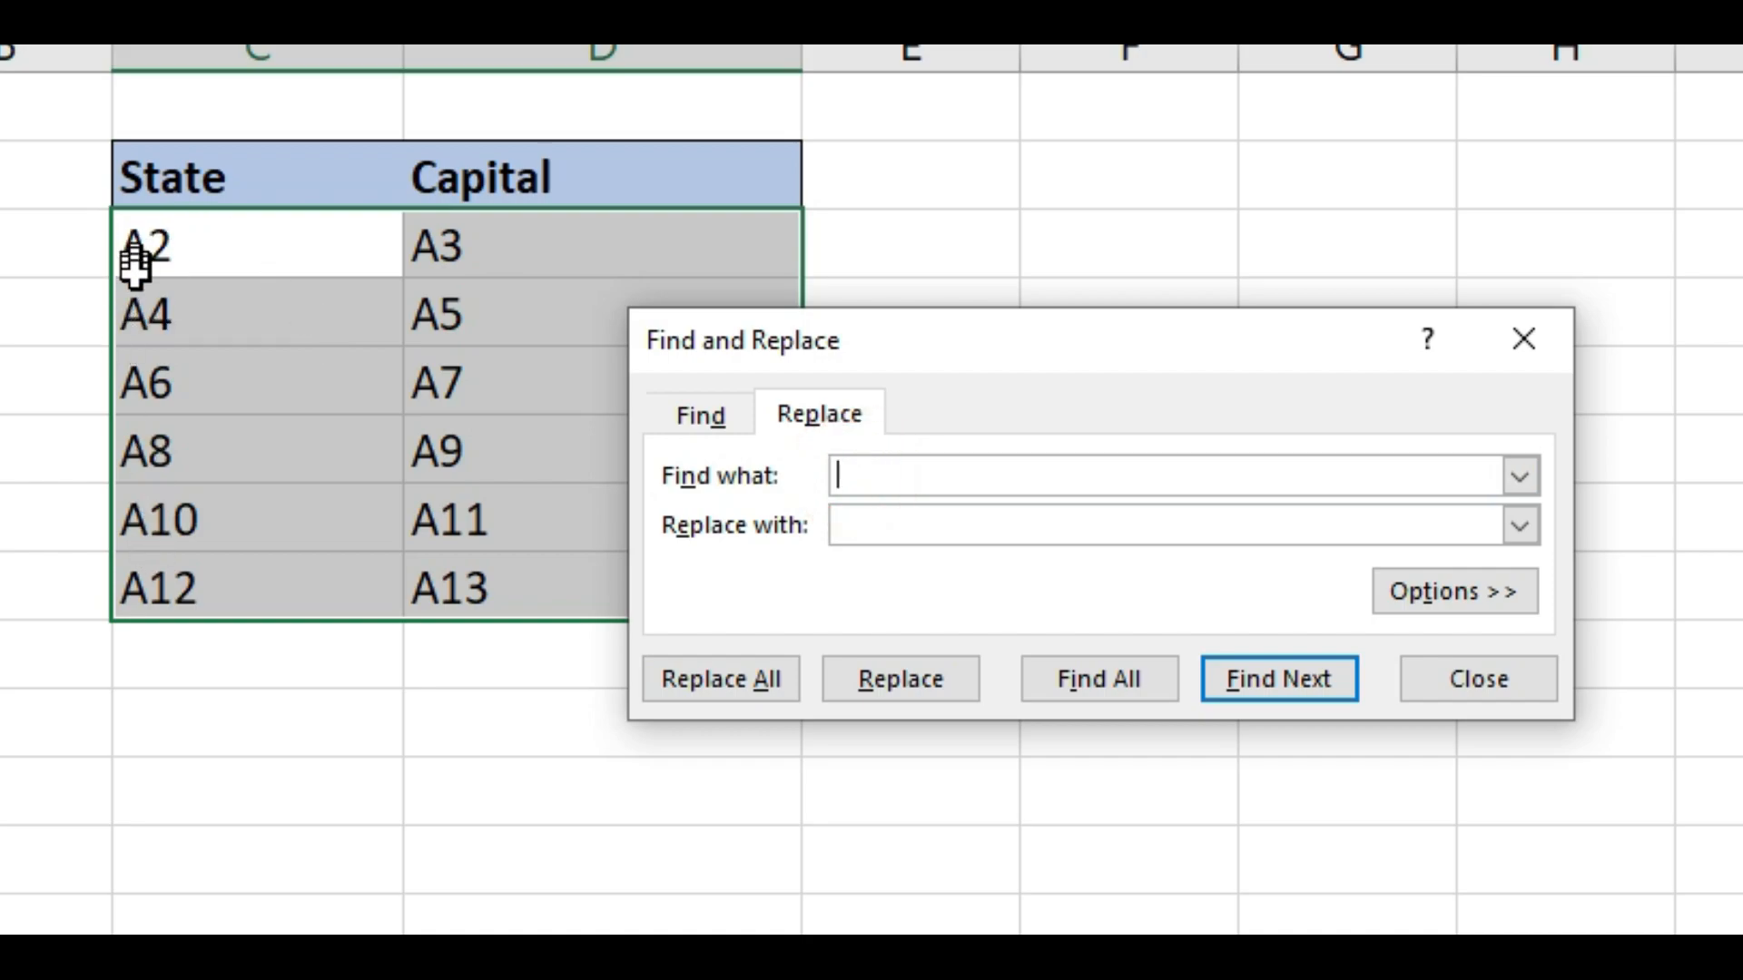
Step: Replace every A with =A in C3:D8, and widen column C to fit the full state names
text(A)
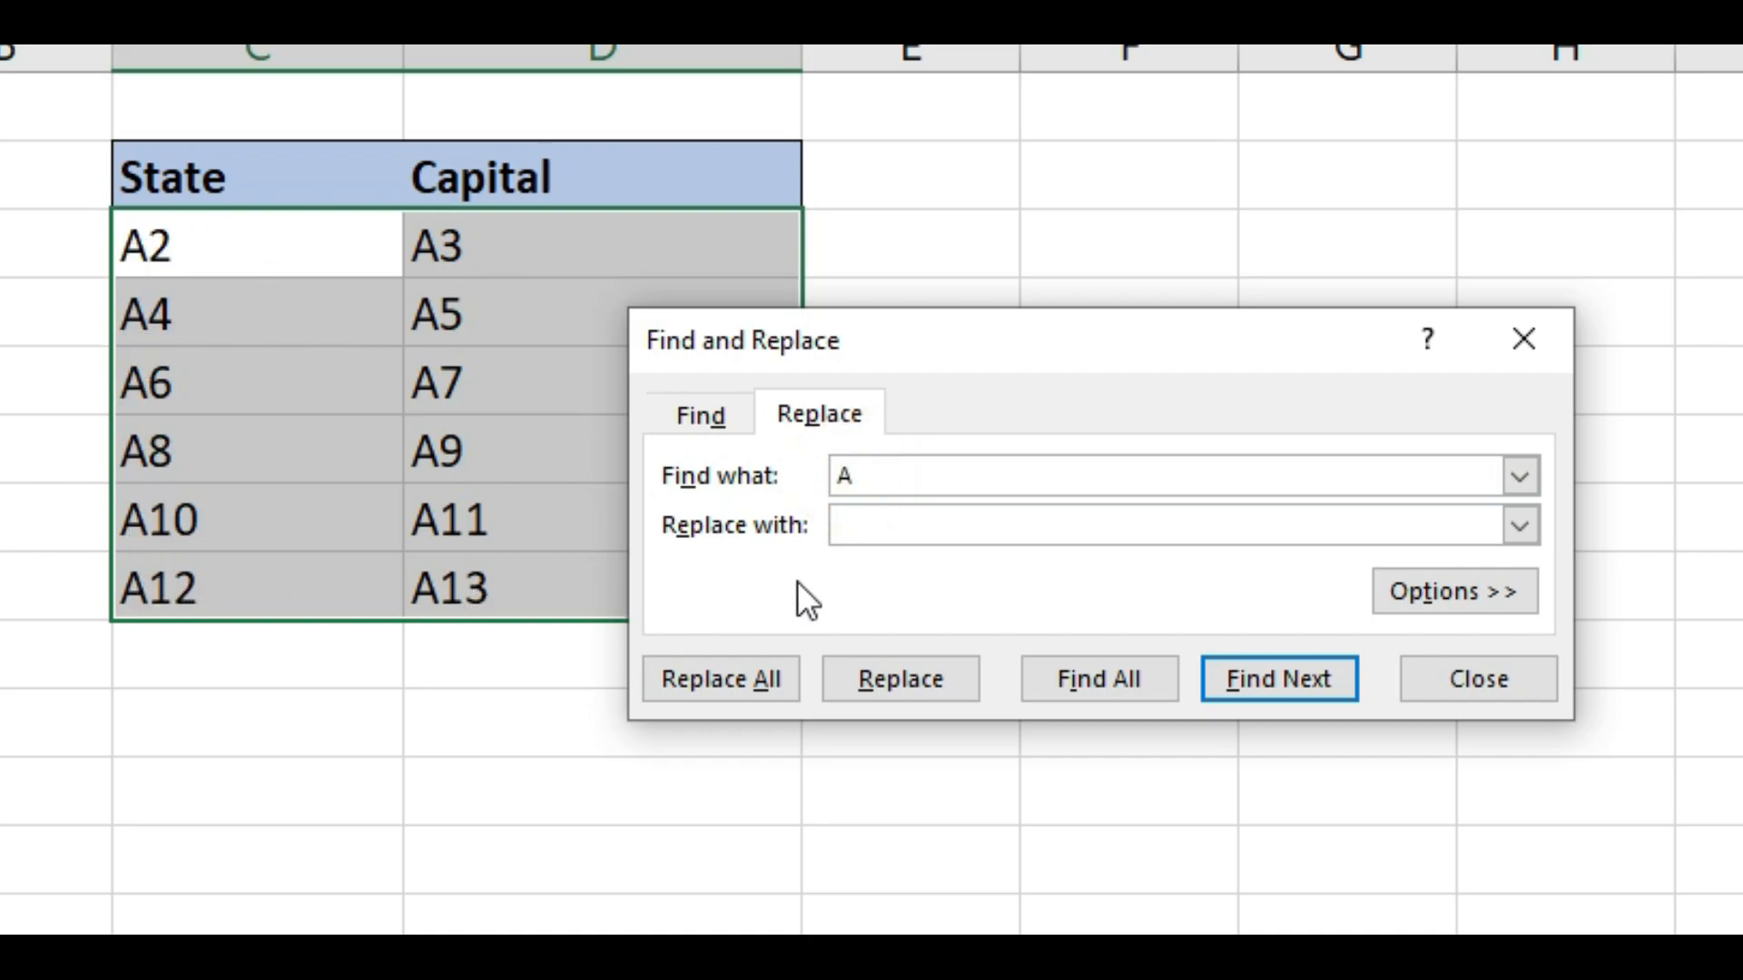
click(926, 531)
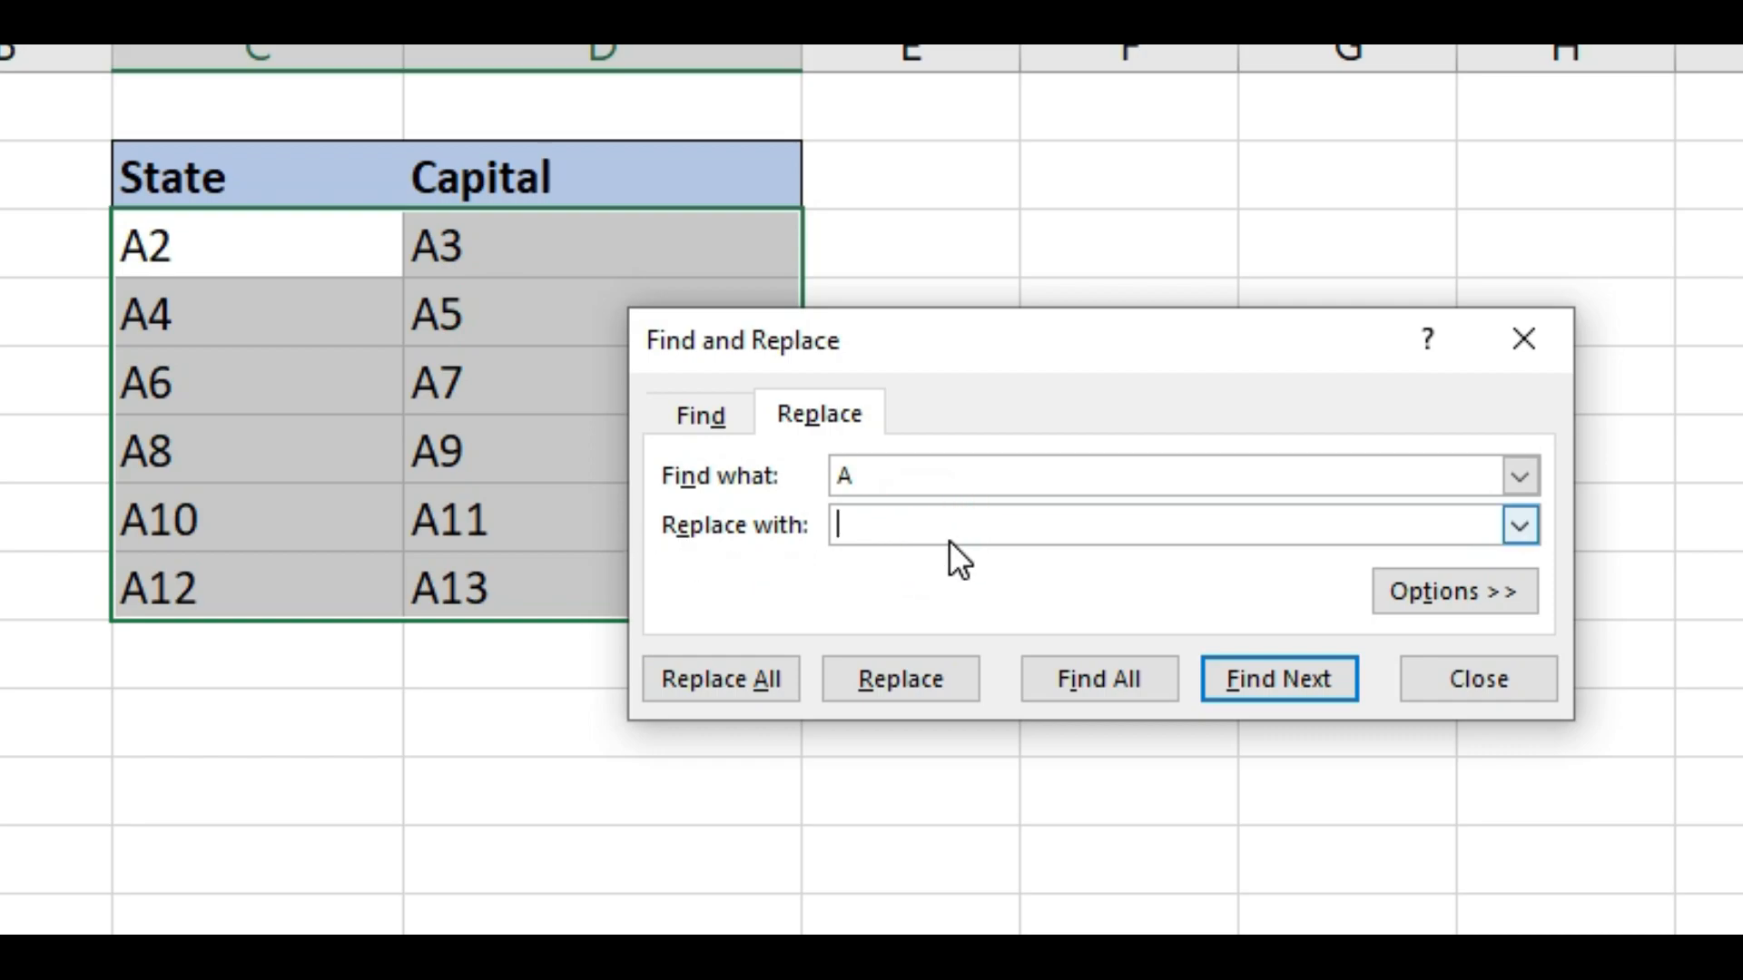
text(=A)
click(704, 683)
click(797, 536)
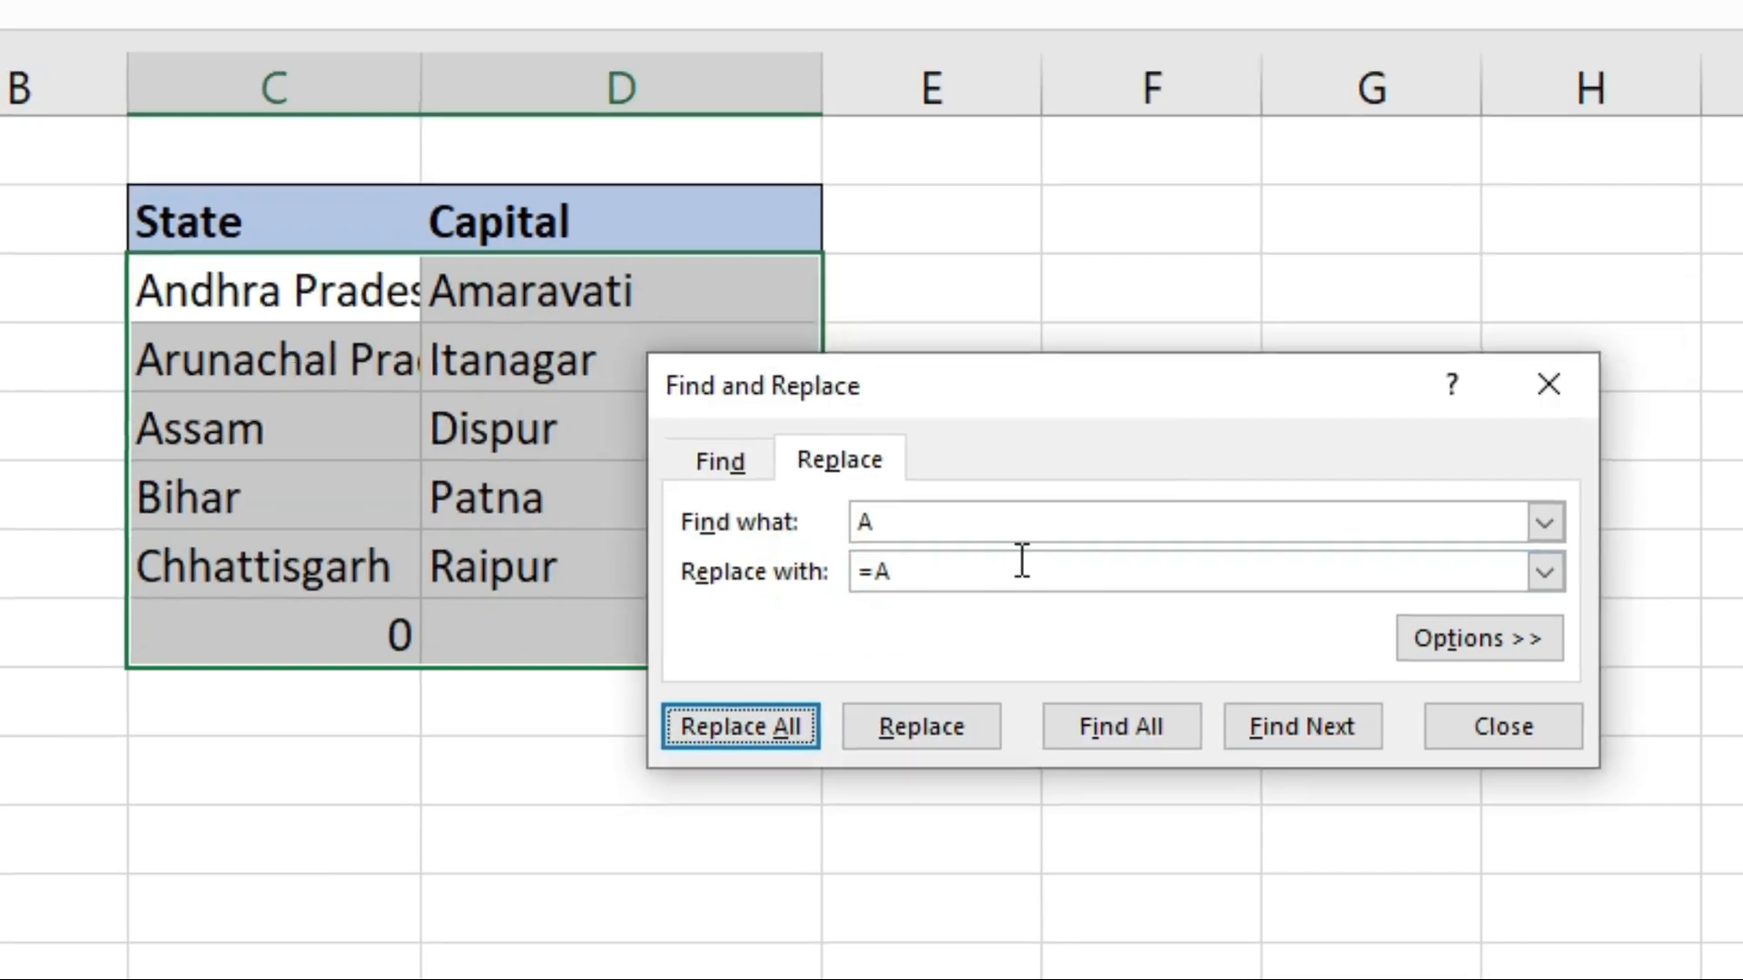
click(1524, 339)
click(351, 720)
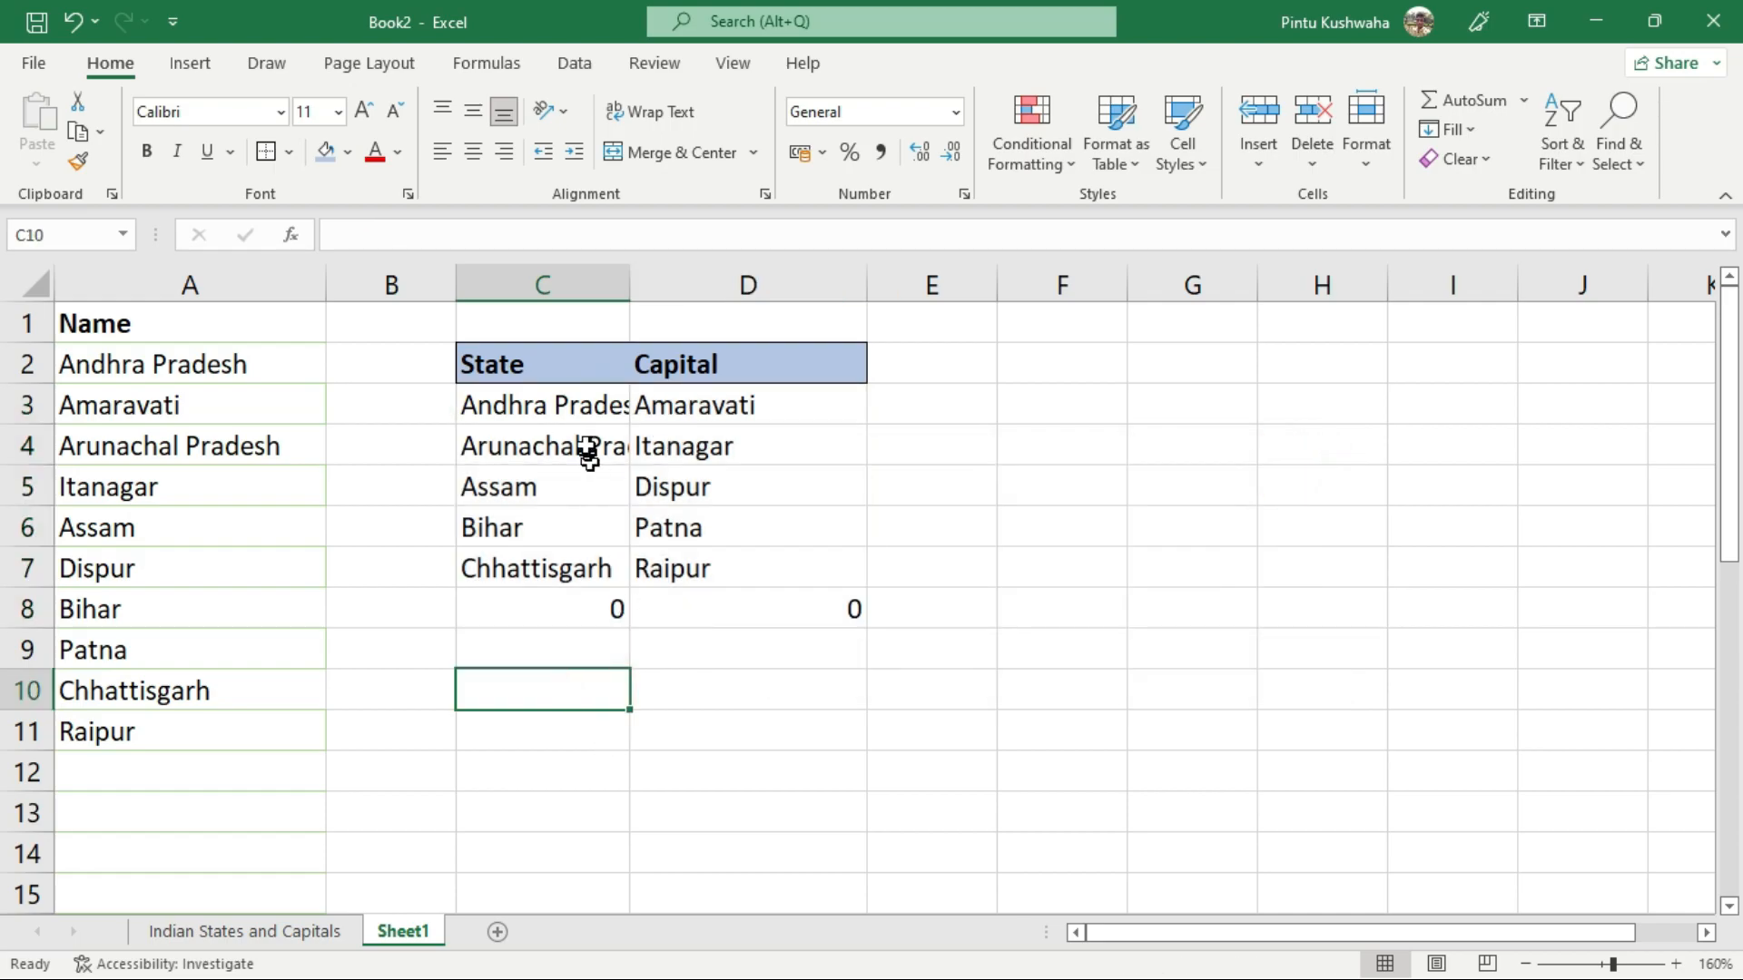
drag(630, 284, 729, 285)
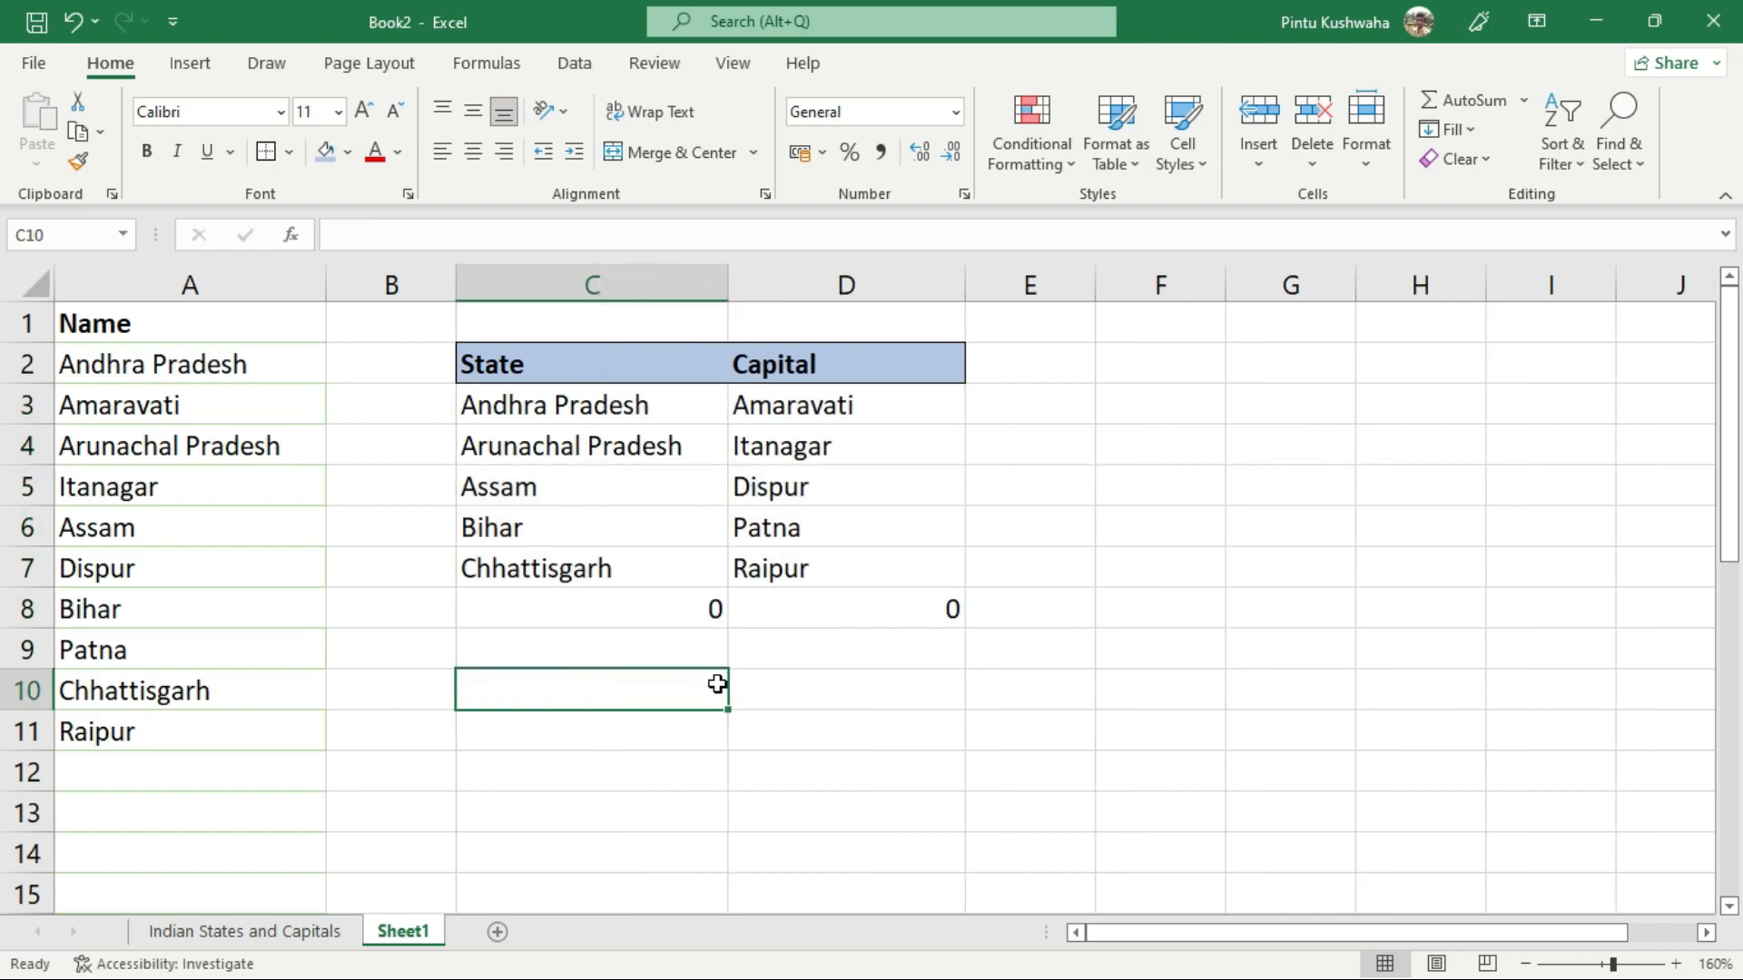
Step: Compare the formulas in the State and Capital cells of rows 3 and 4 with their source names in column A
click(584, 405)
click(262, 365)
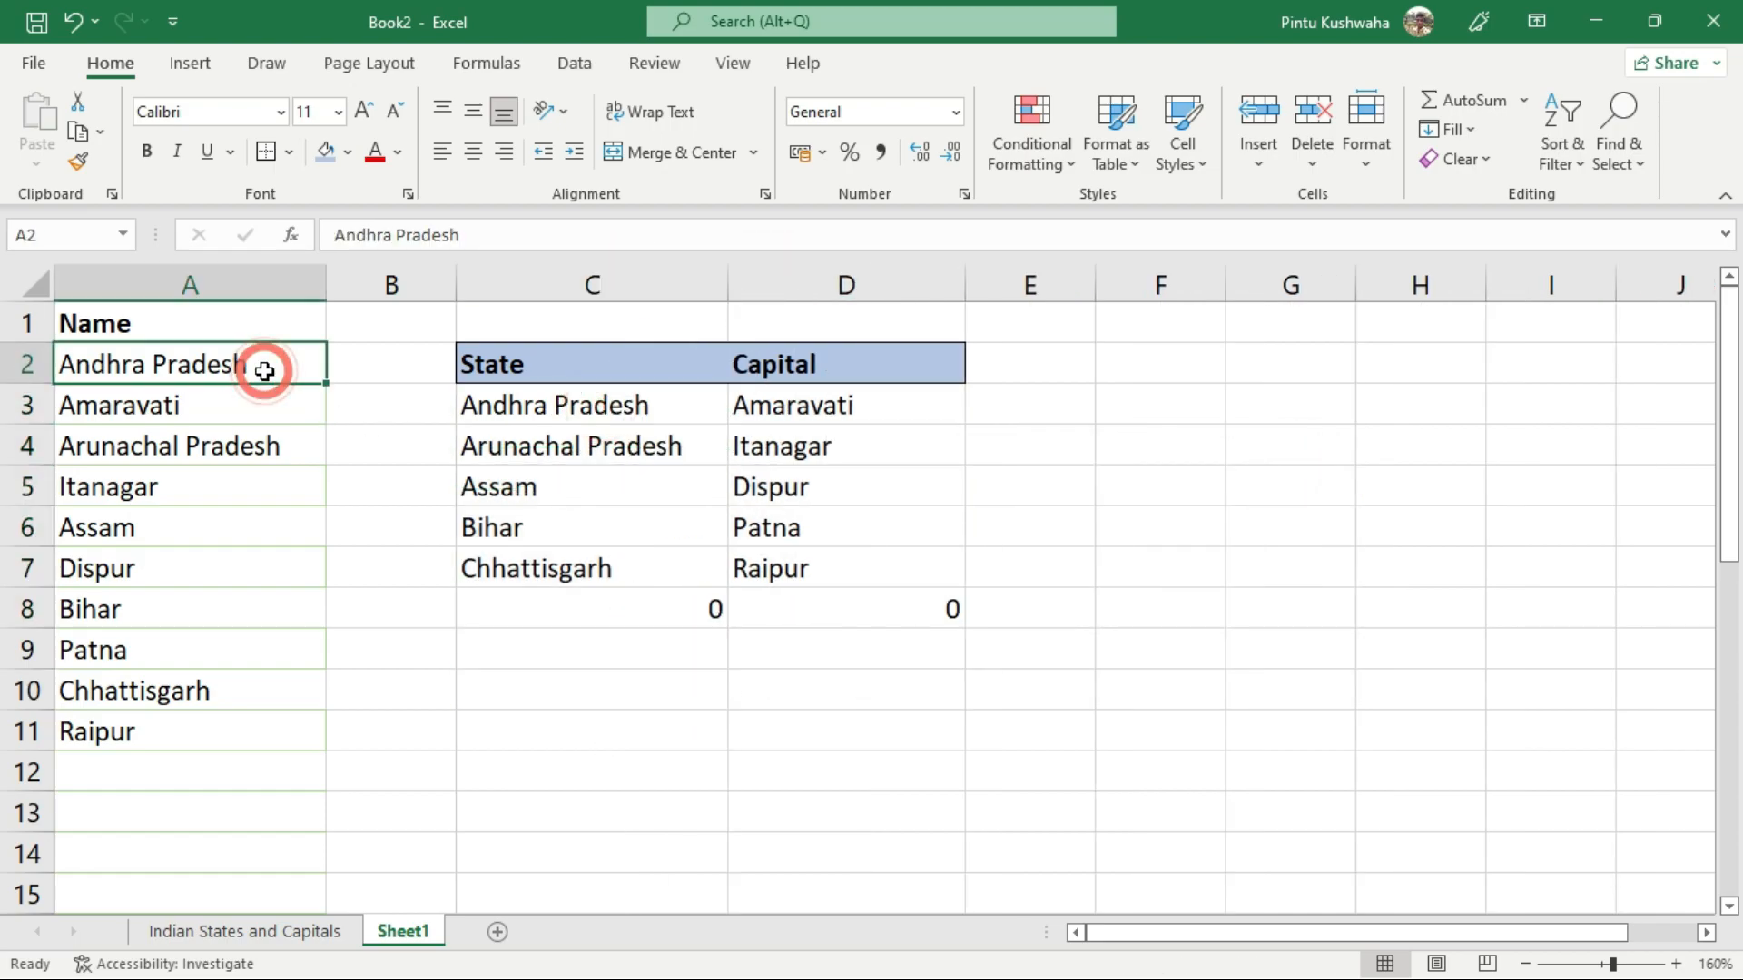
click(230, 406)
click(760, 408)
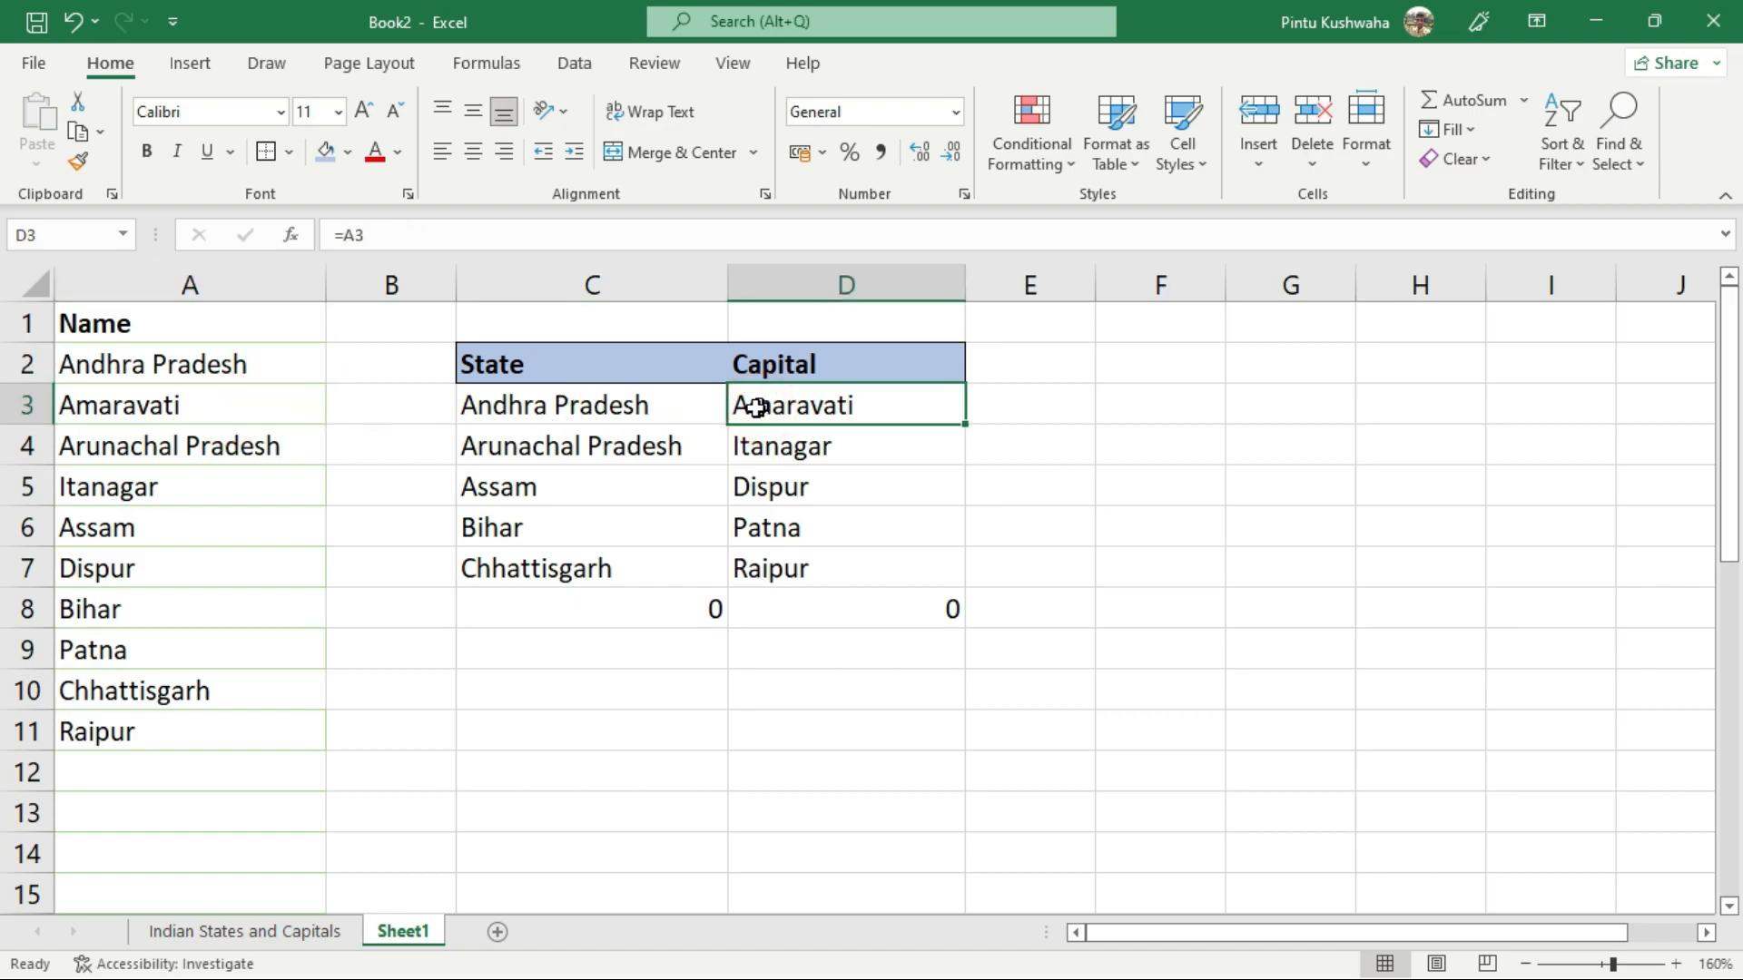
click(599, 444)
click(232, 440)
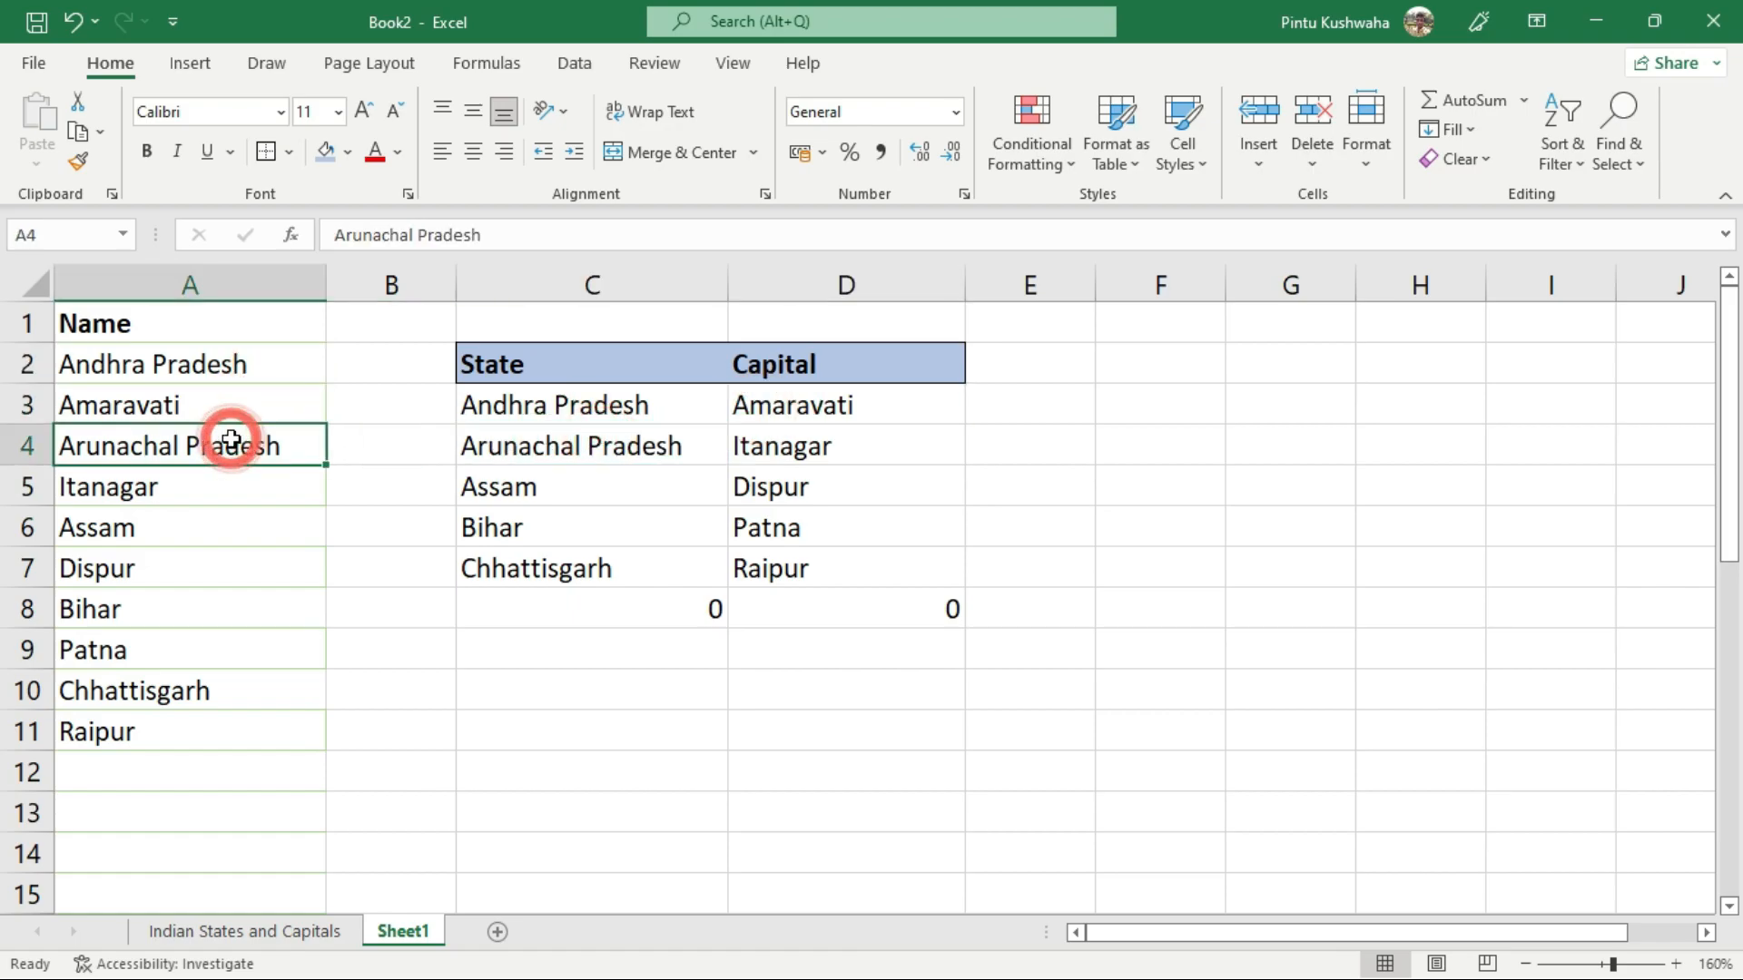
click(625, 454)
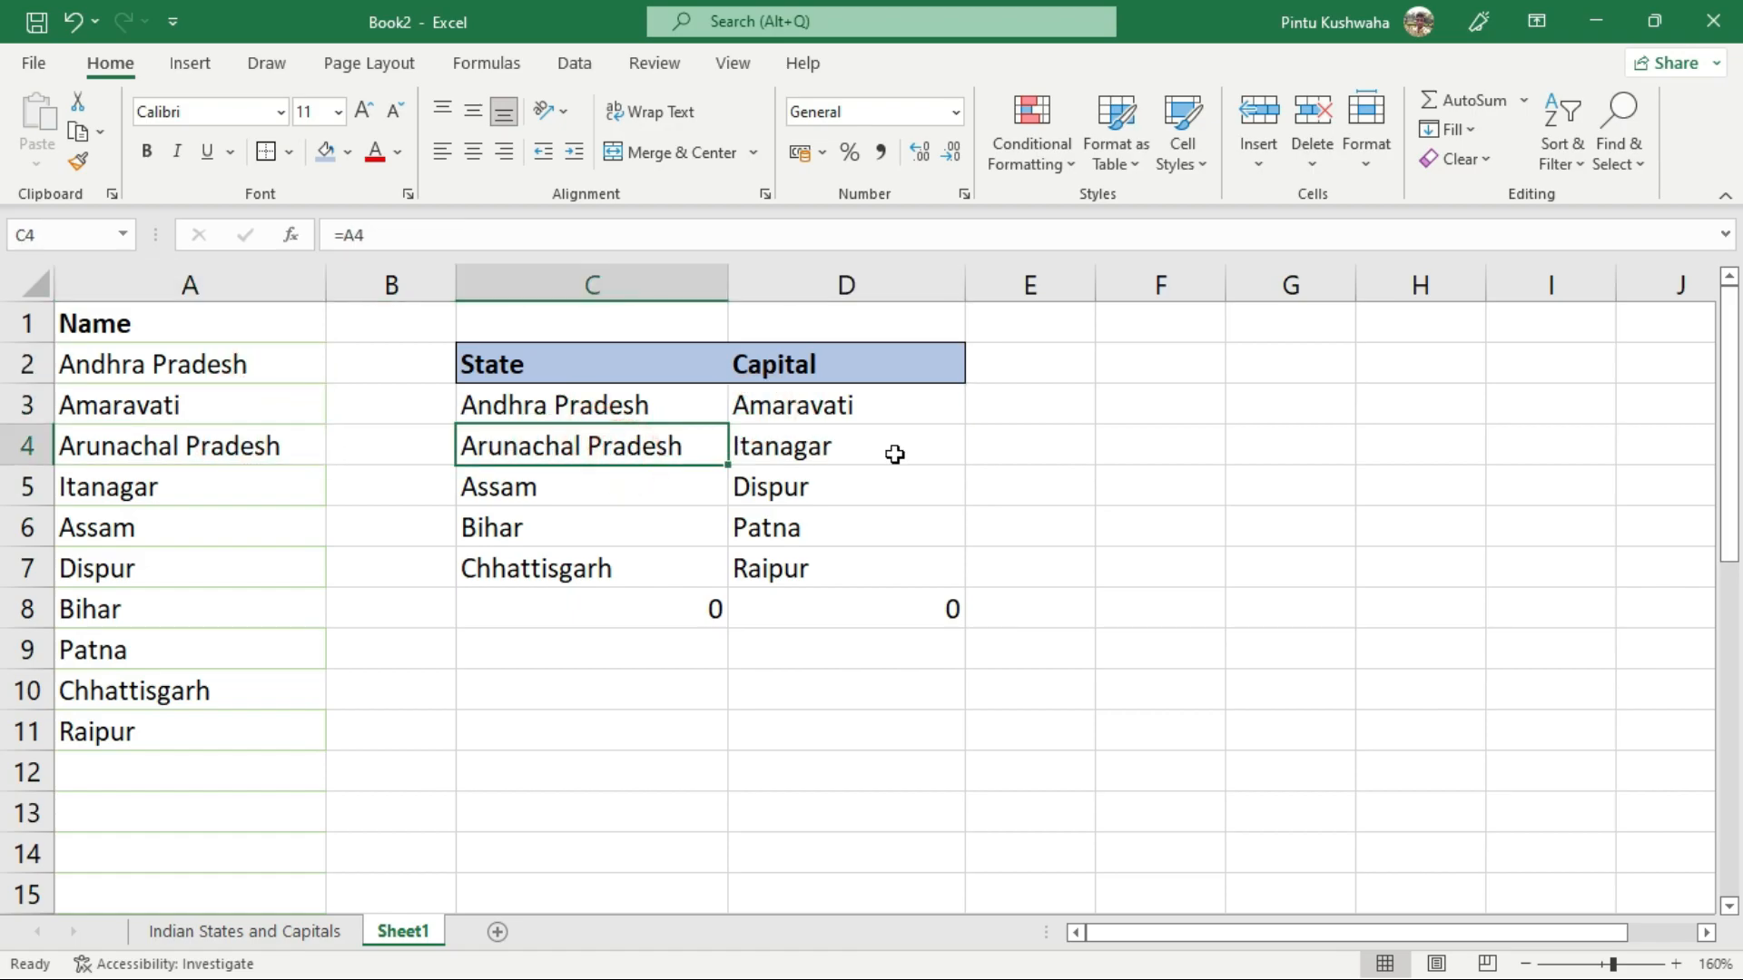
click(849, 451)
click(265, 476)
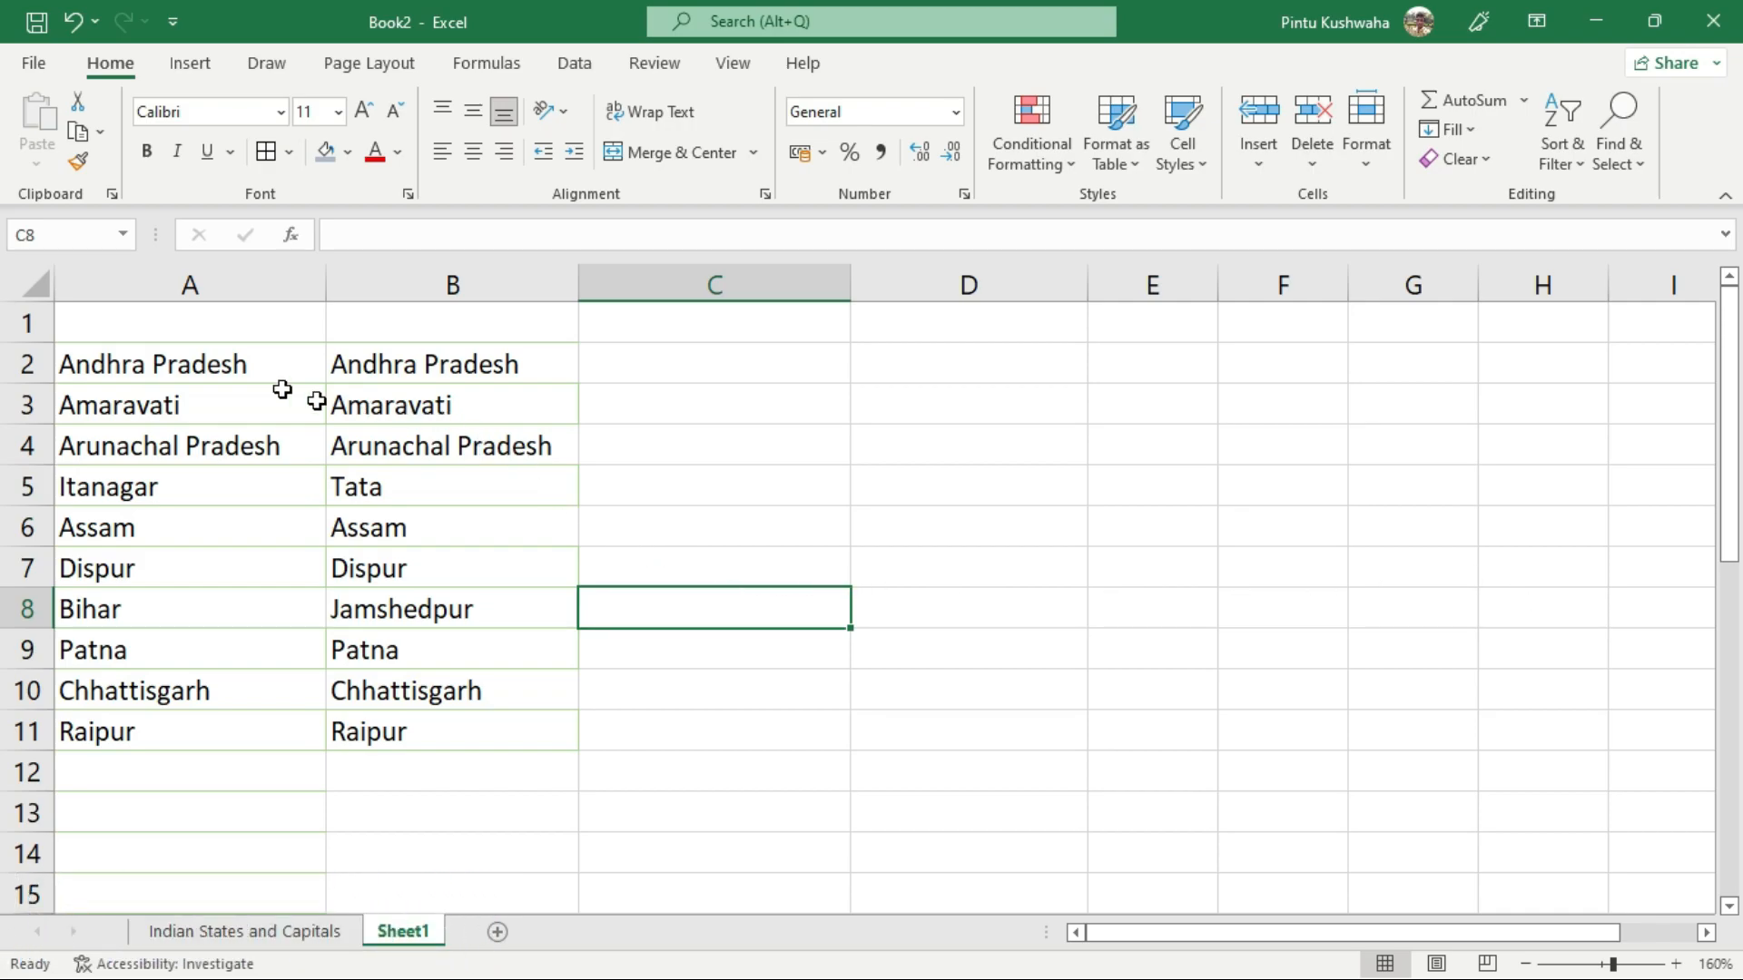
Step: Compare the name lists in columns A and B row by row, particularly rows 2, 5 and 8
drag(201, 363, 414, 348)
click(414, 348)
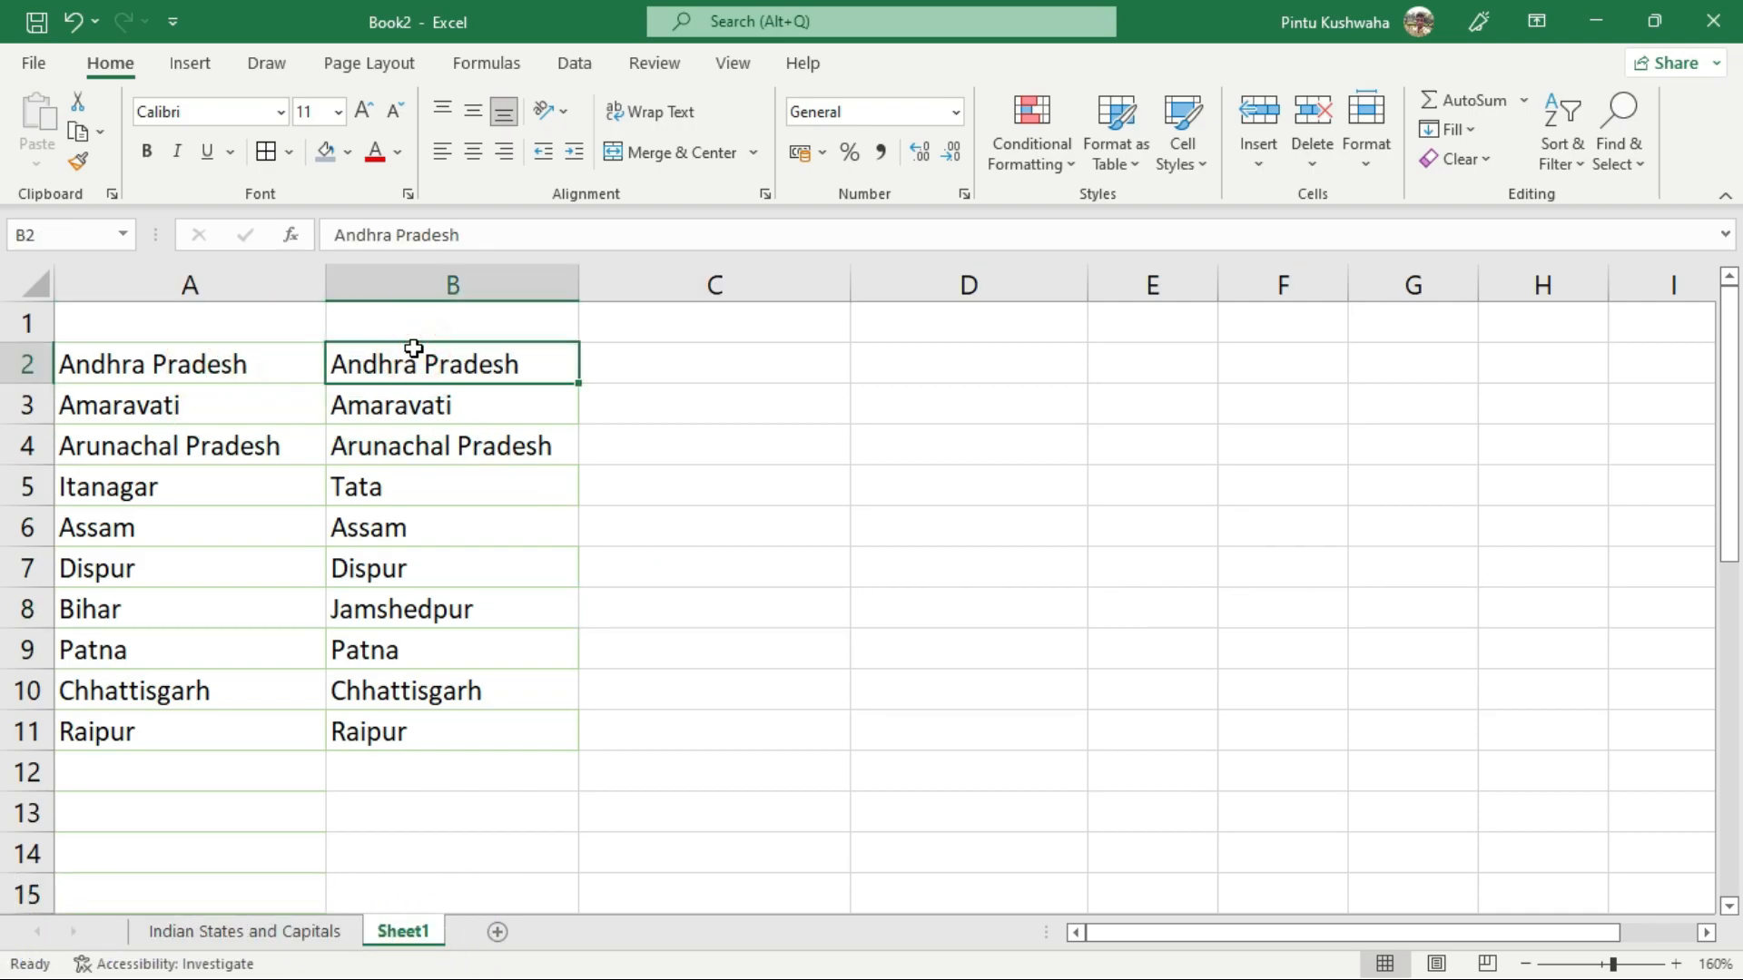
click(207, 365)
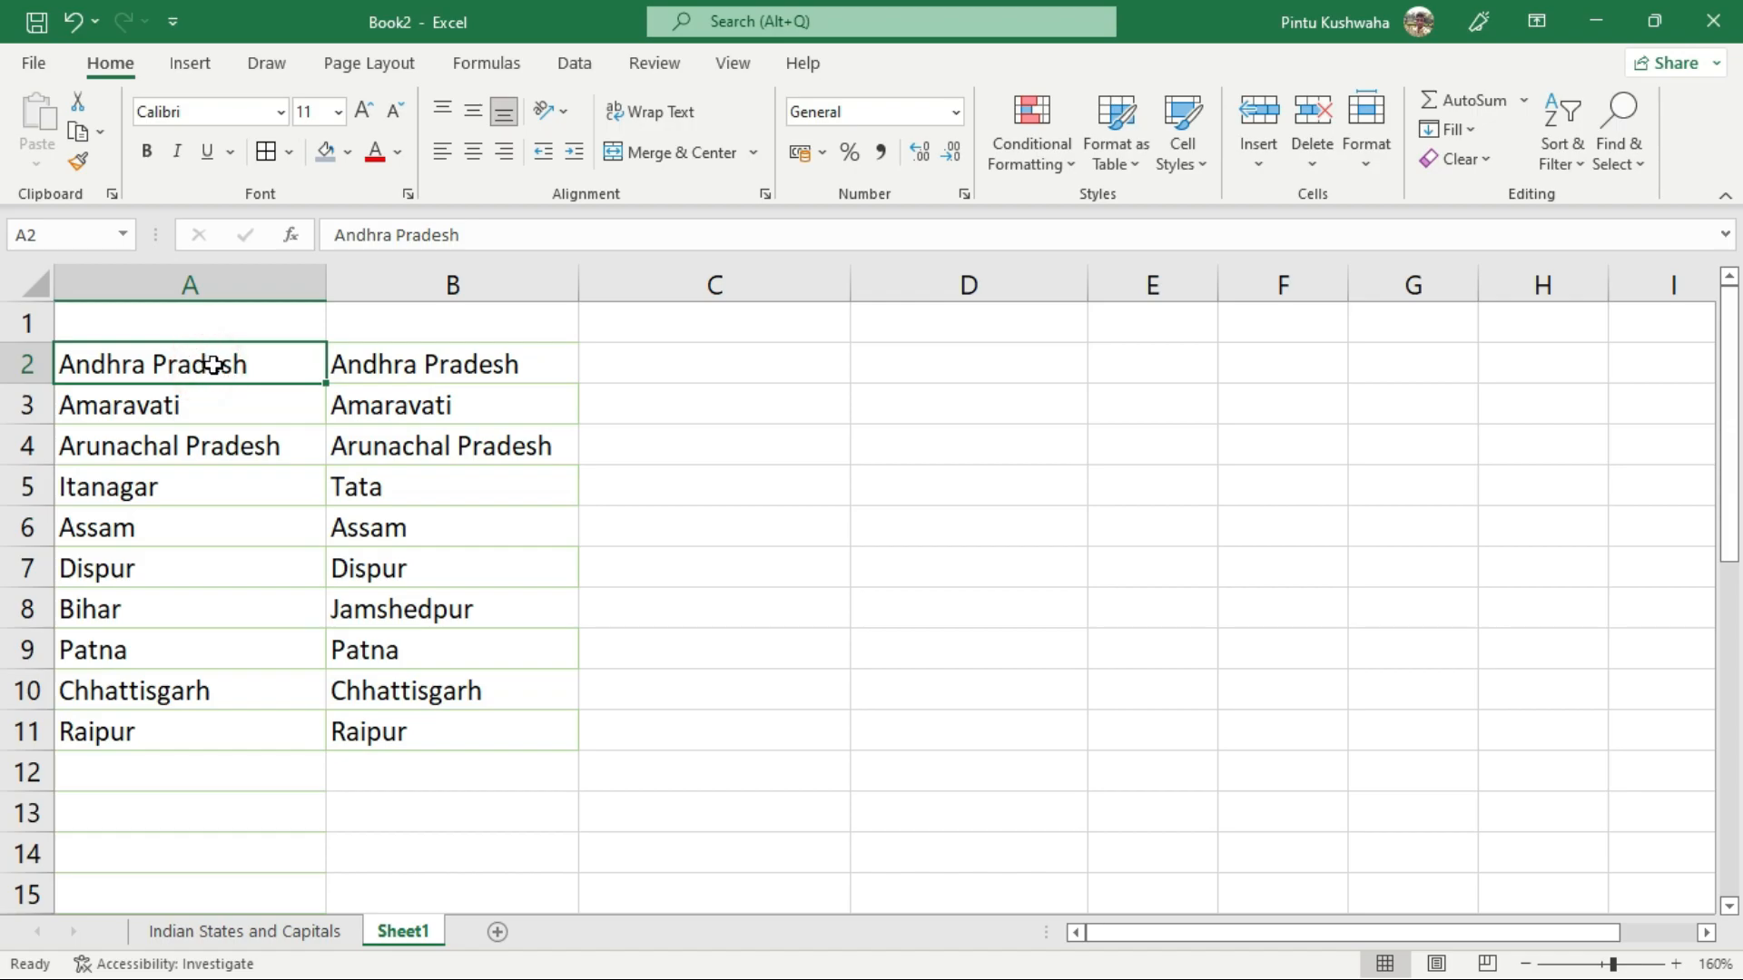
click(428, 363)
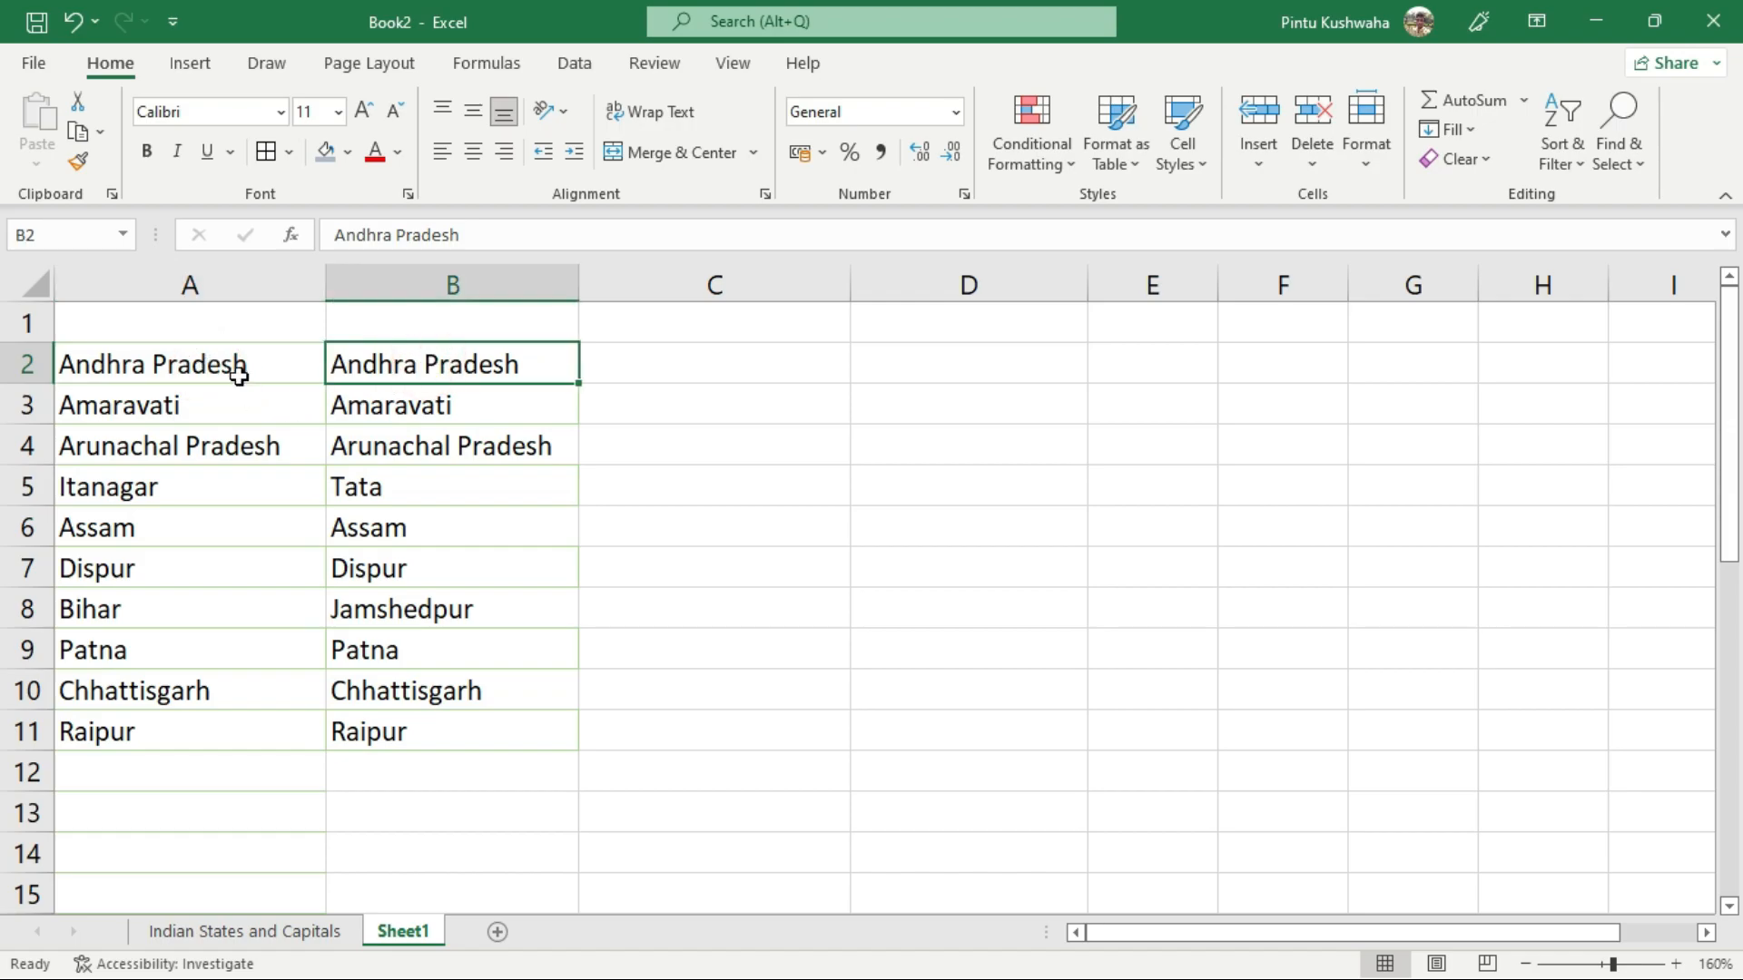
click(135, 612)
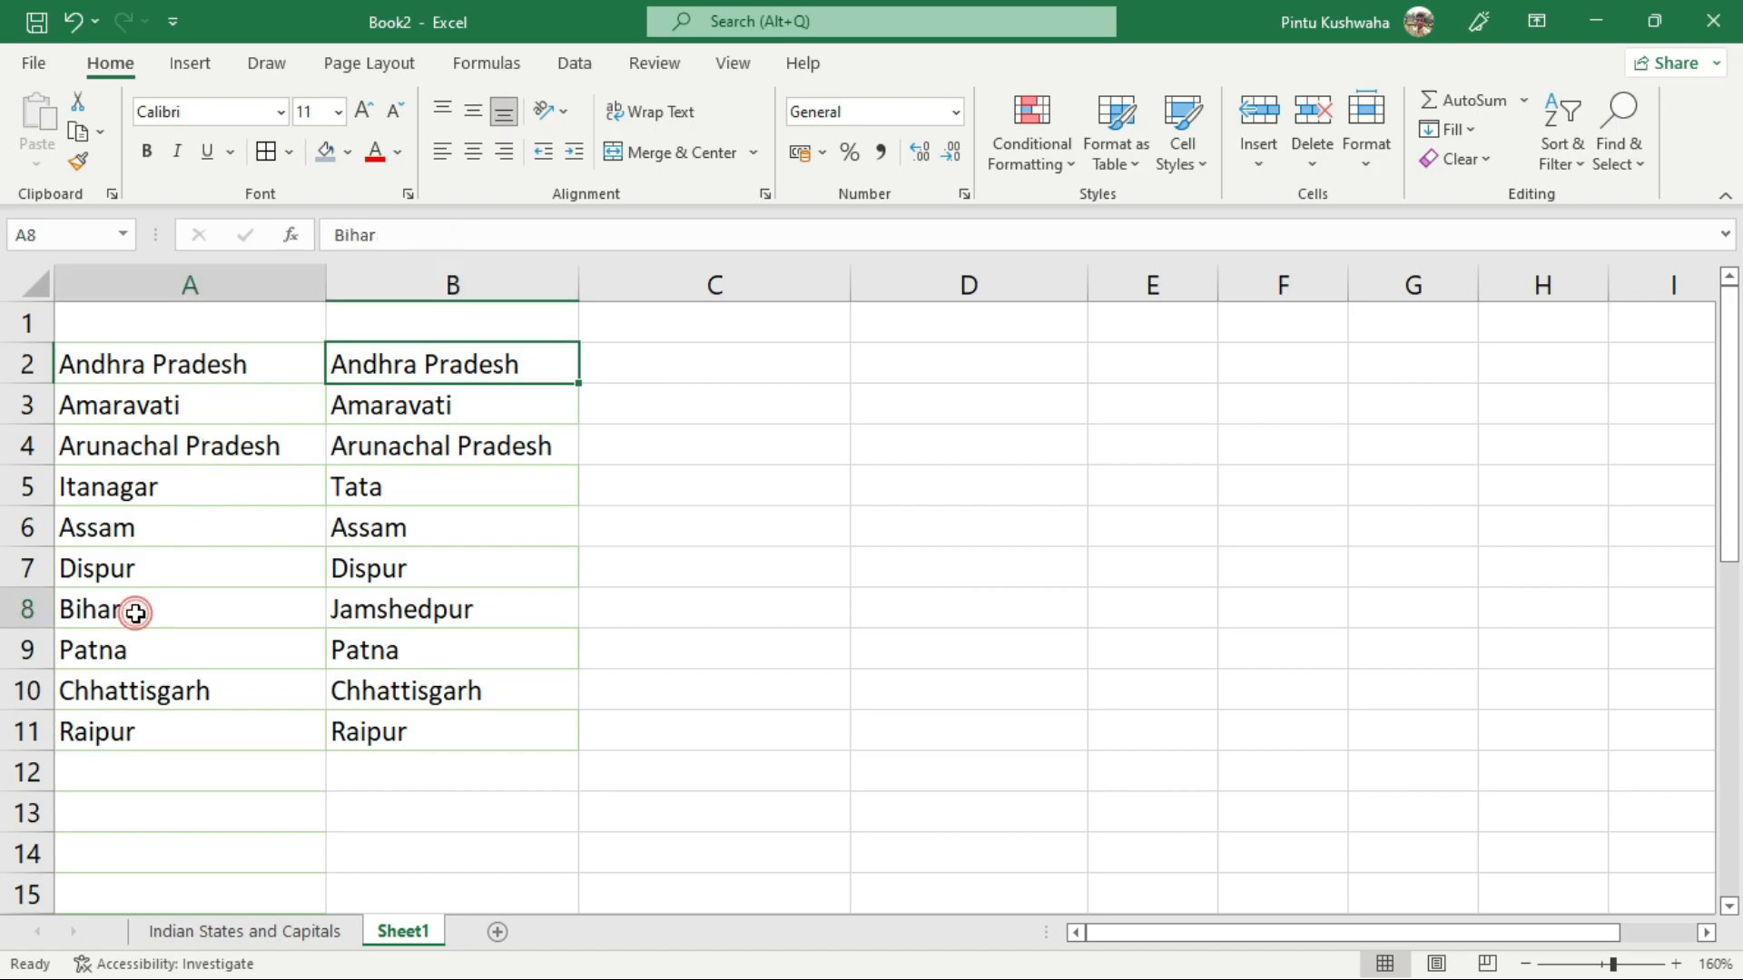
click(406, 617)
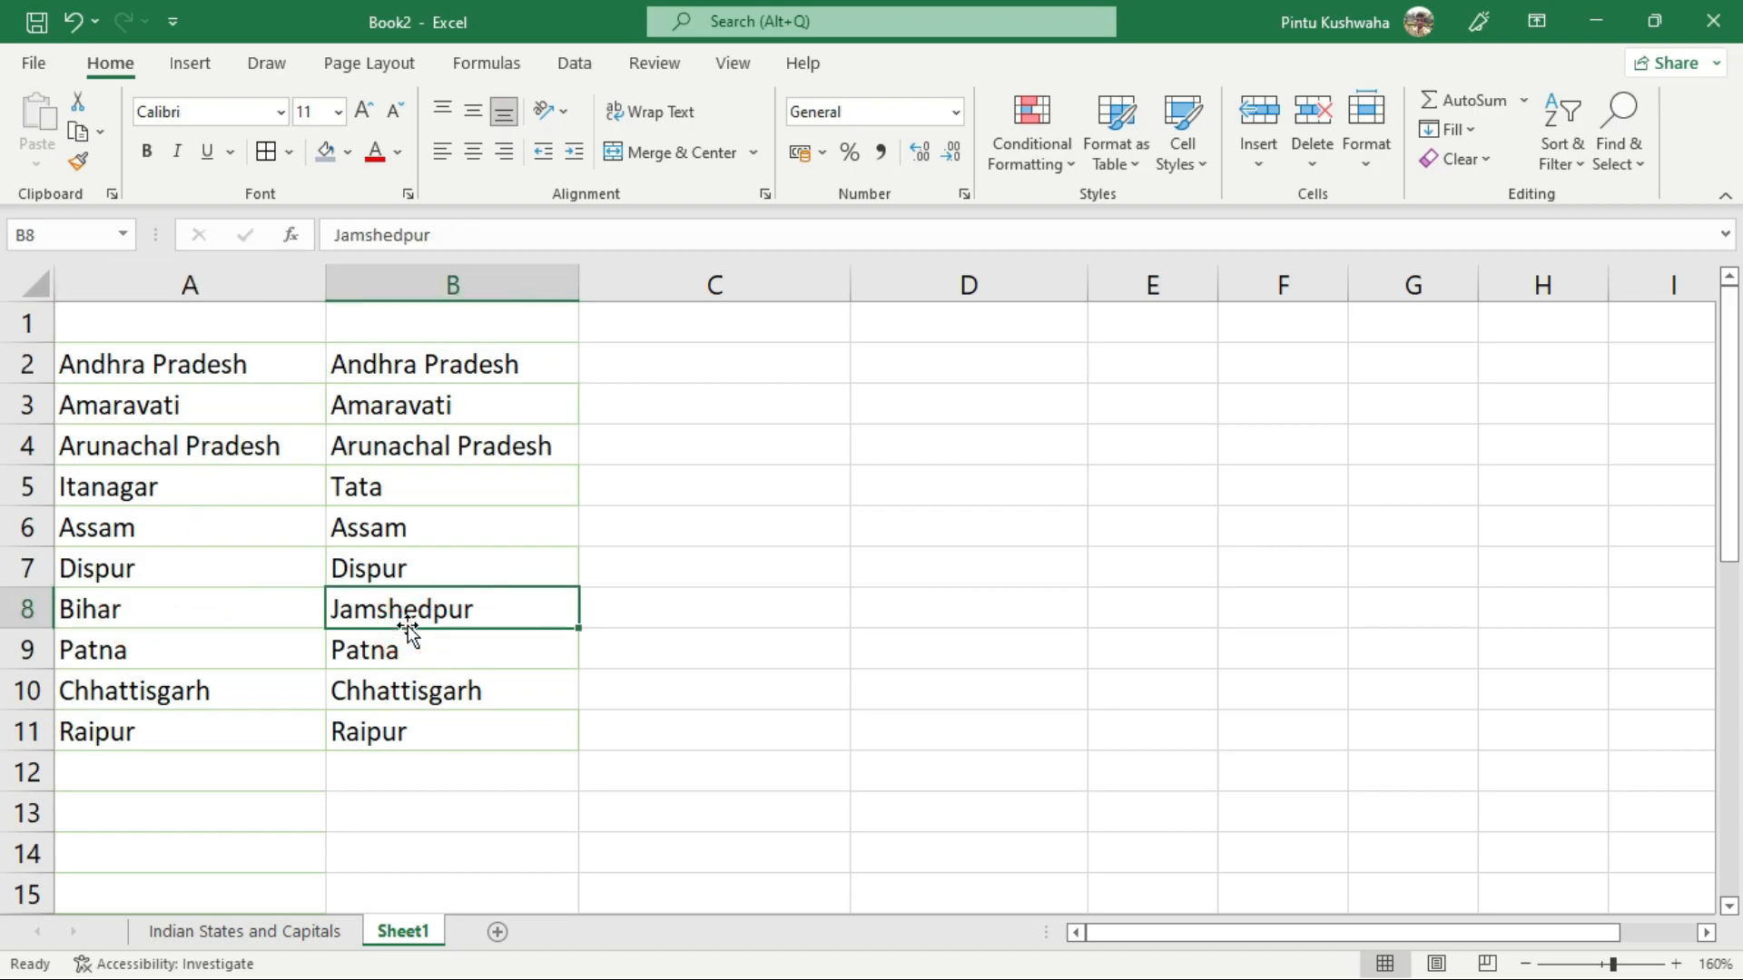
click(162, 496)
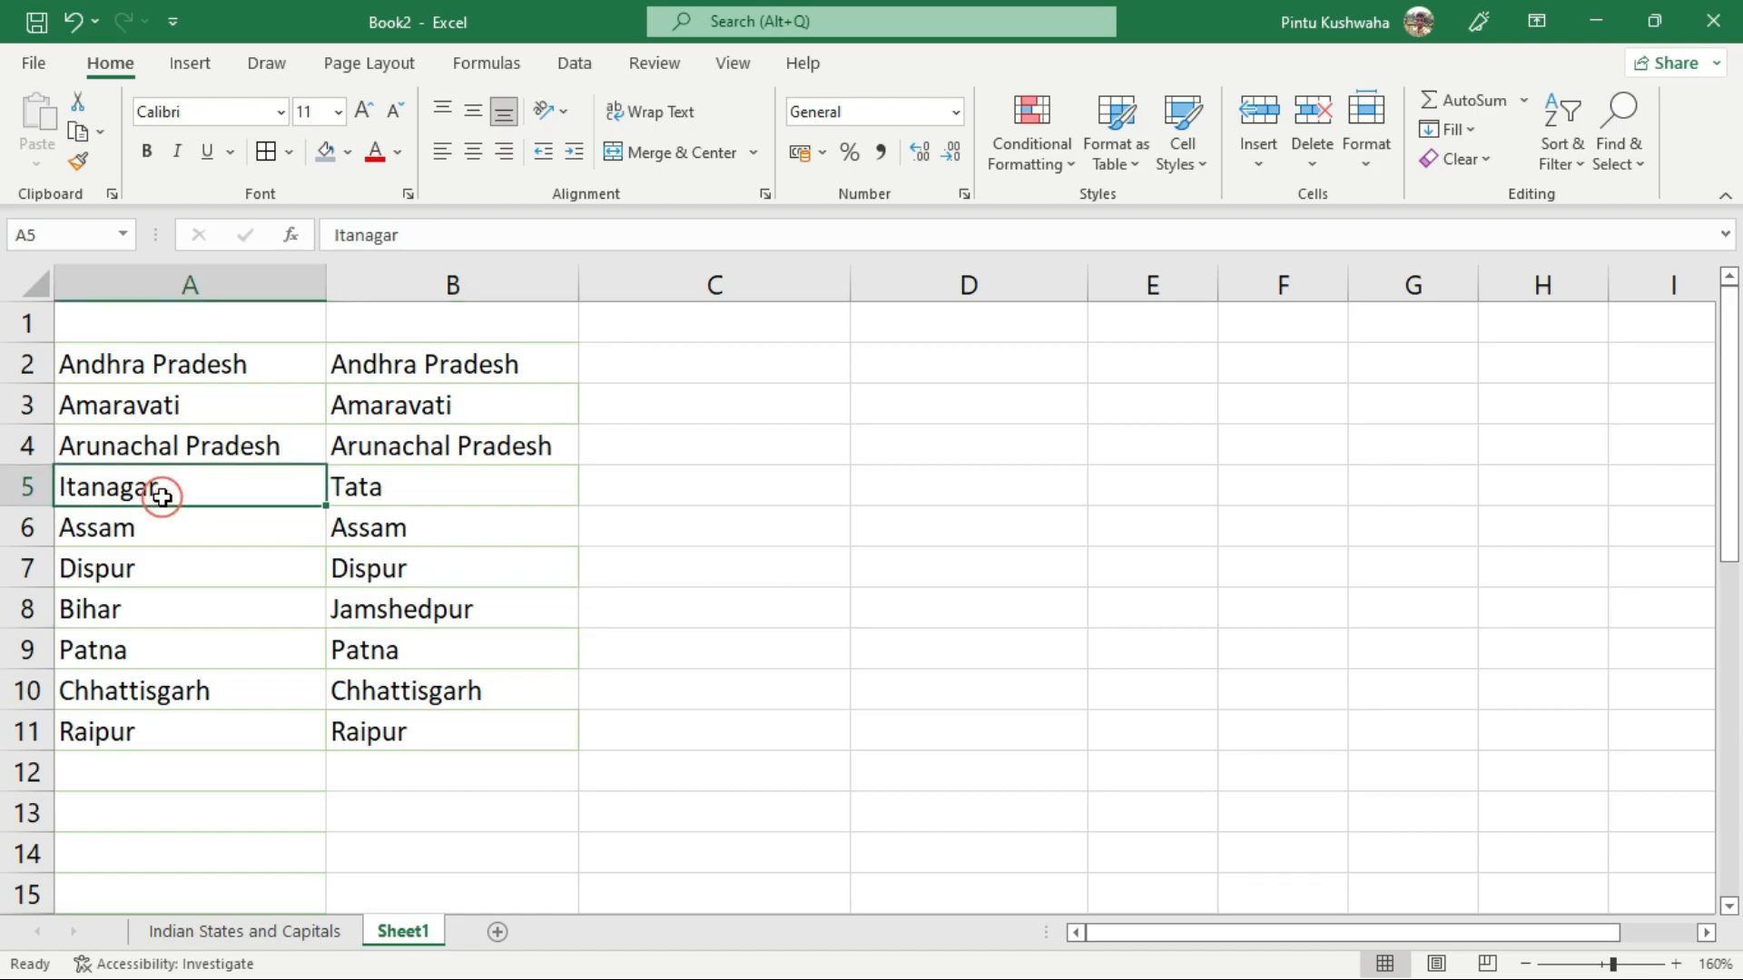
click(443, 494)
click(451, 681)
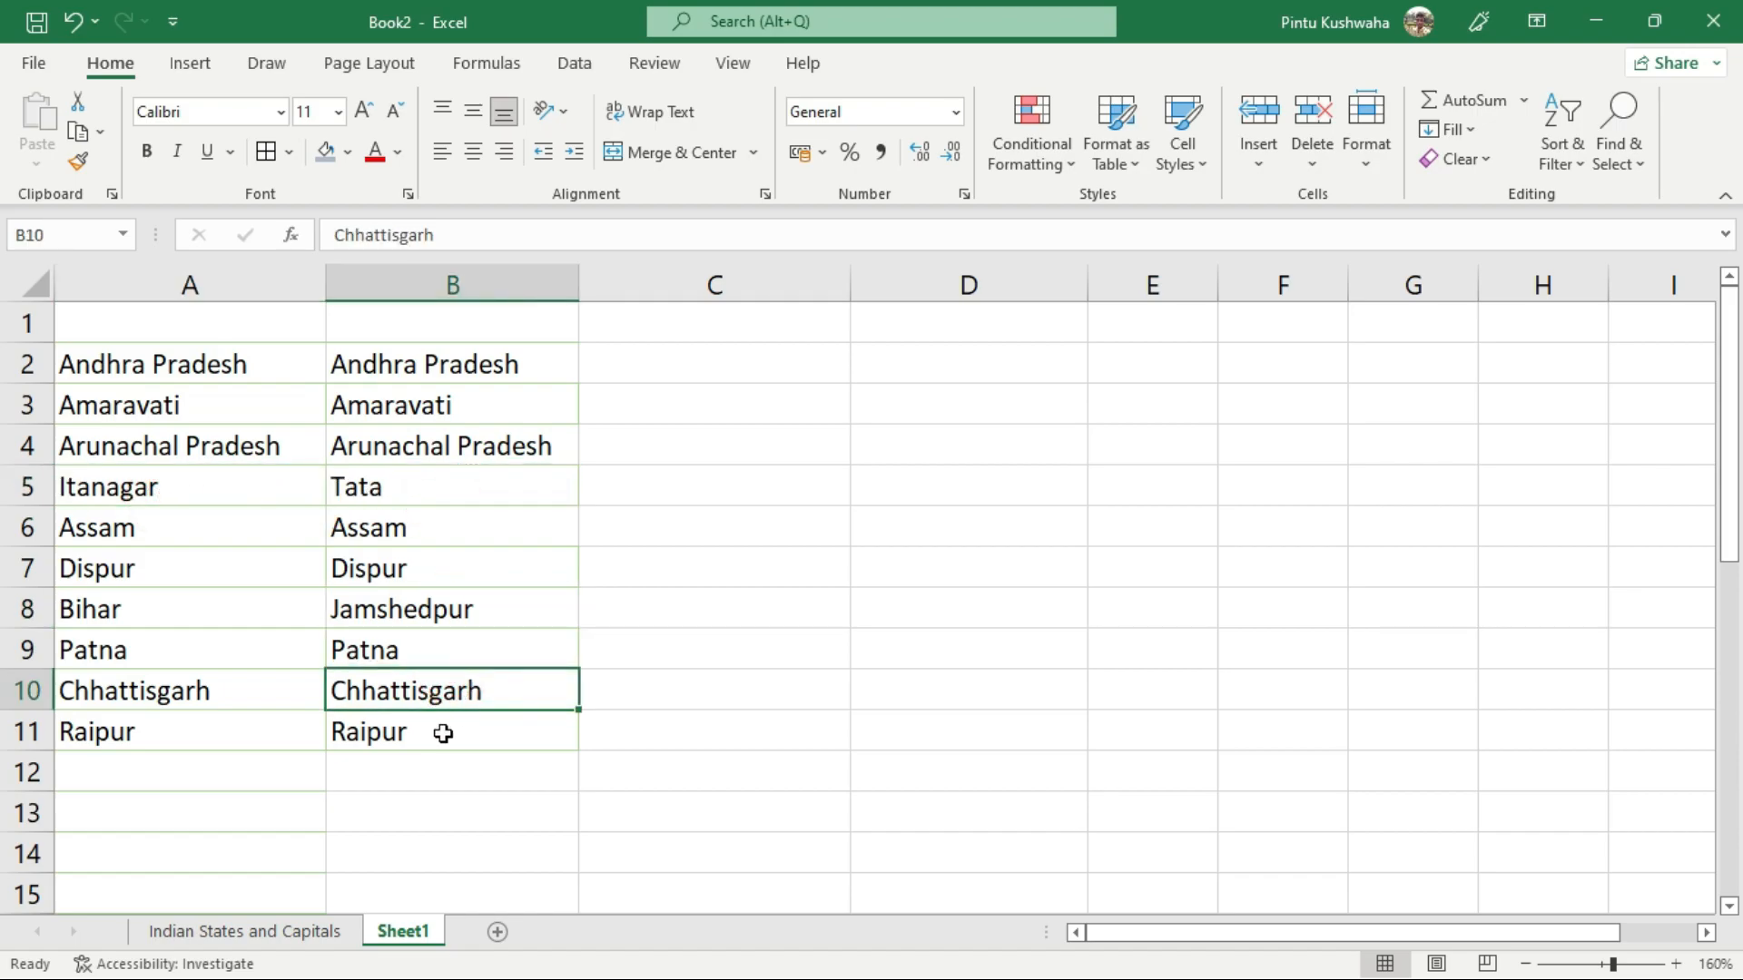
click(442, 732)
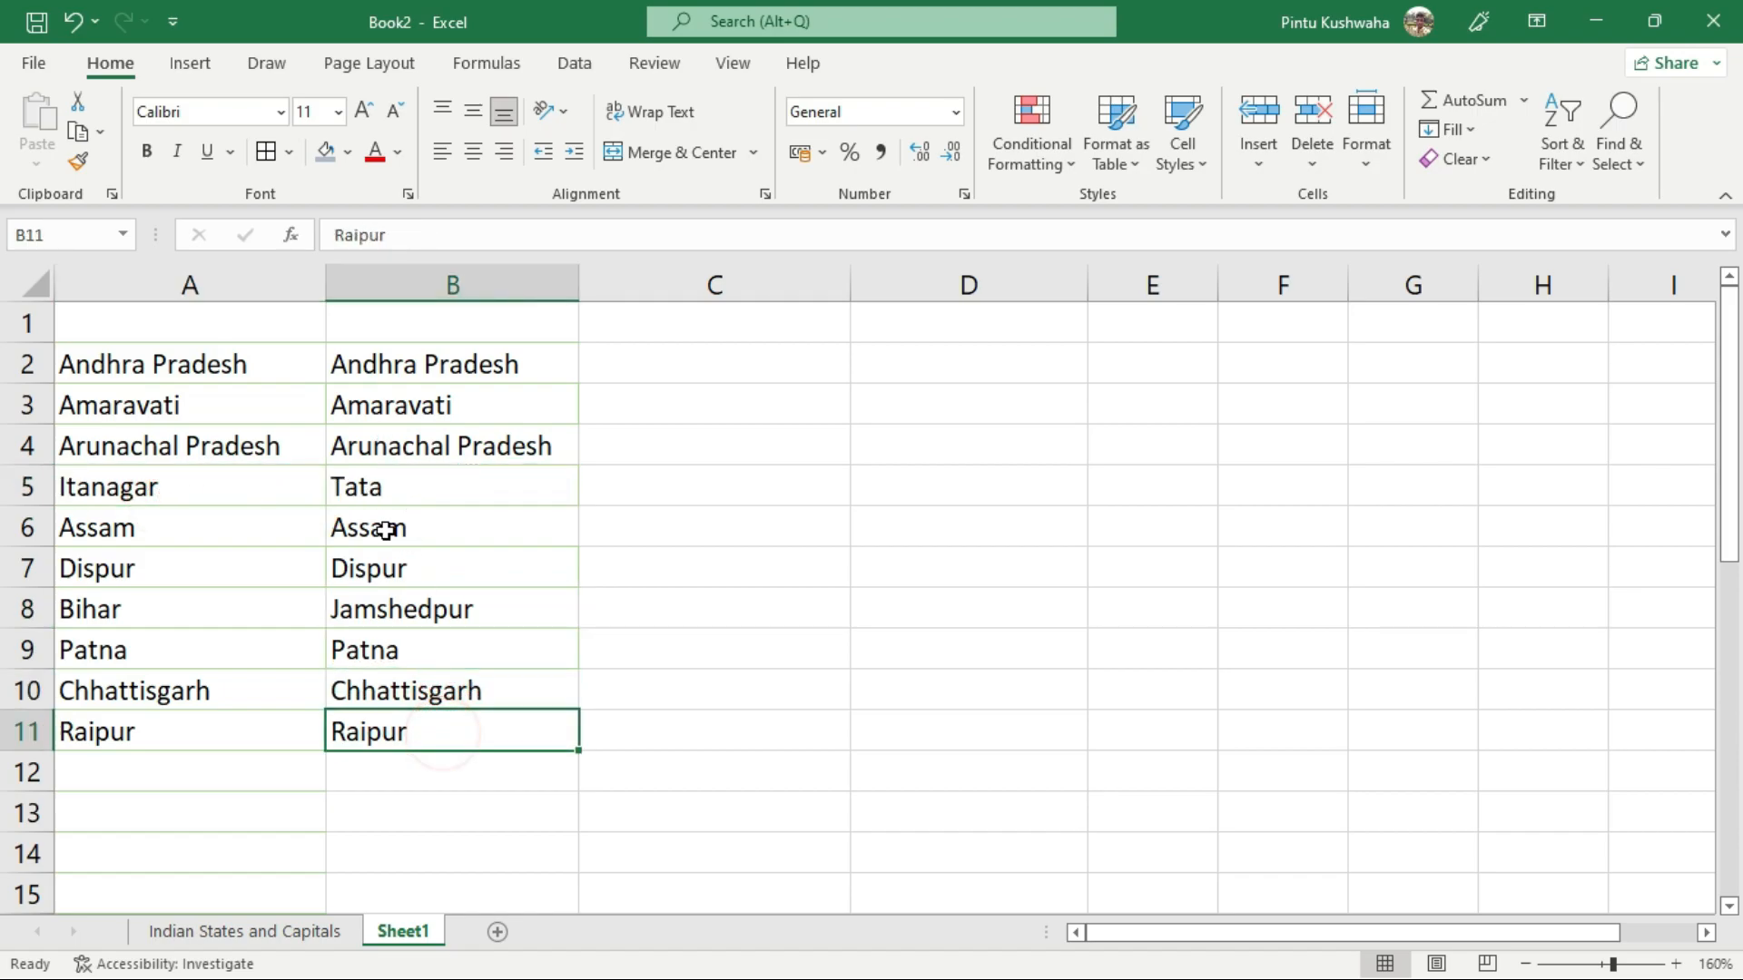
click(424, 777)
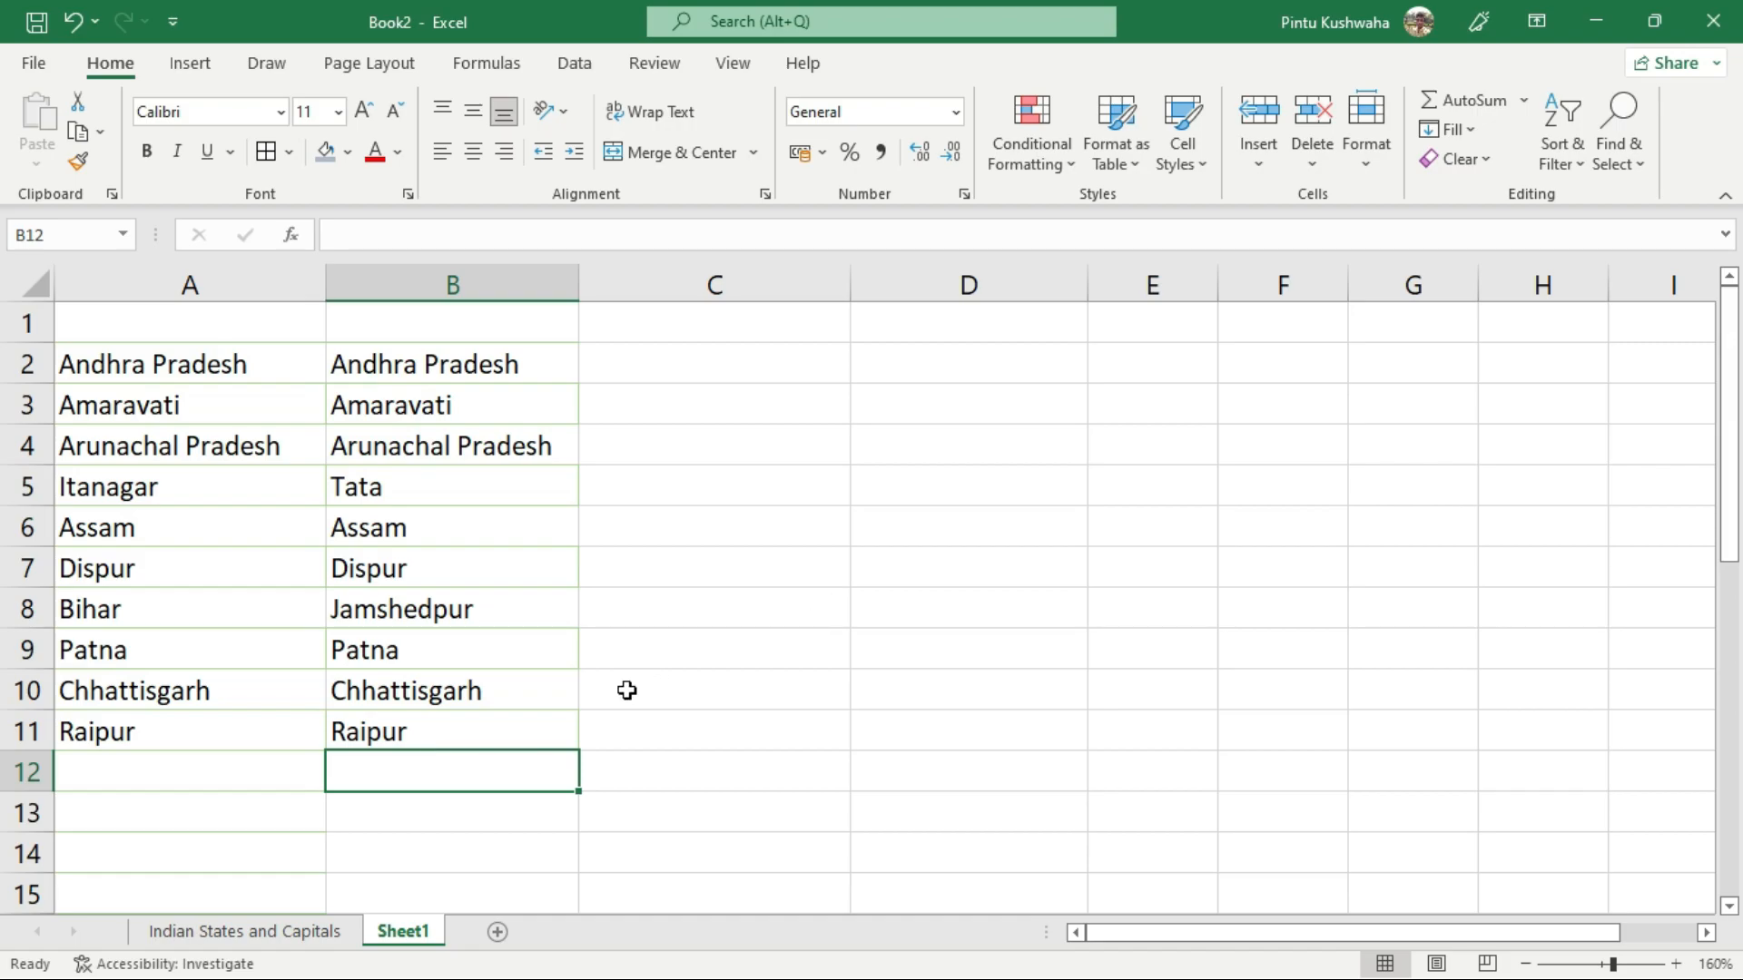
Step: Select the row differences within A2:B11 using Go To Special
click(364, 582)
key(ctrl+a)
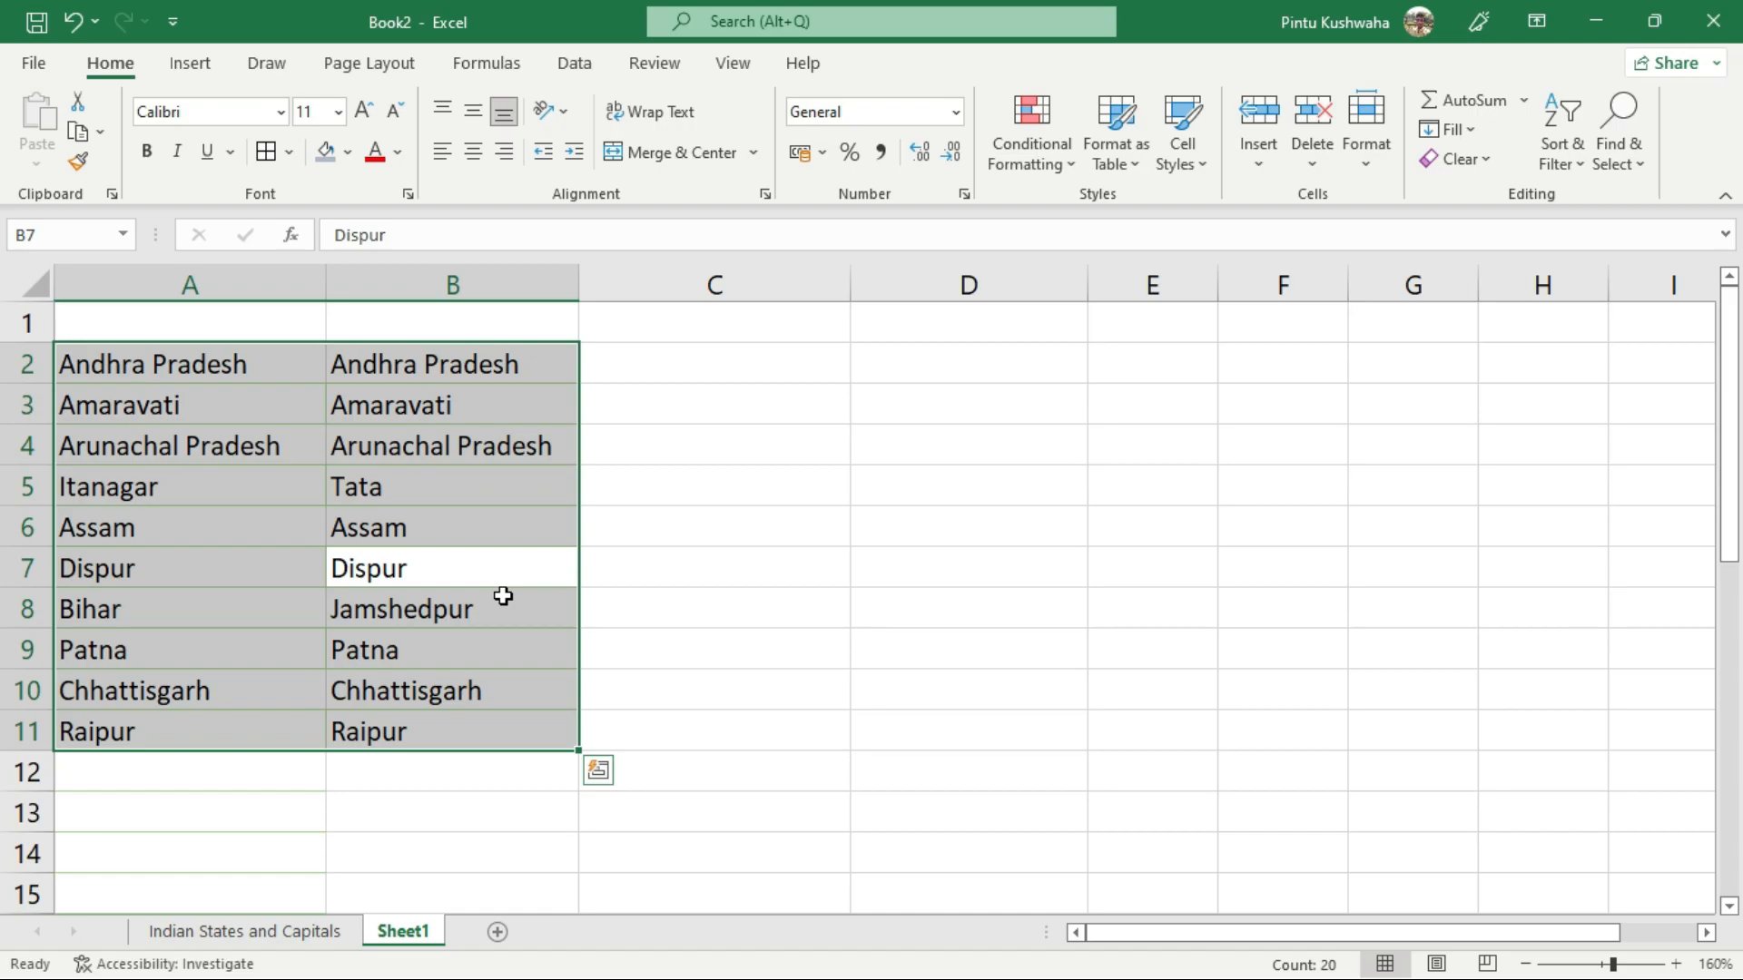
key(ctrl+g)
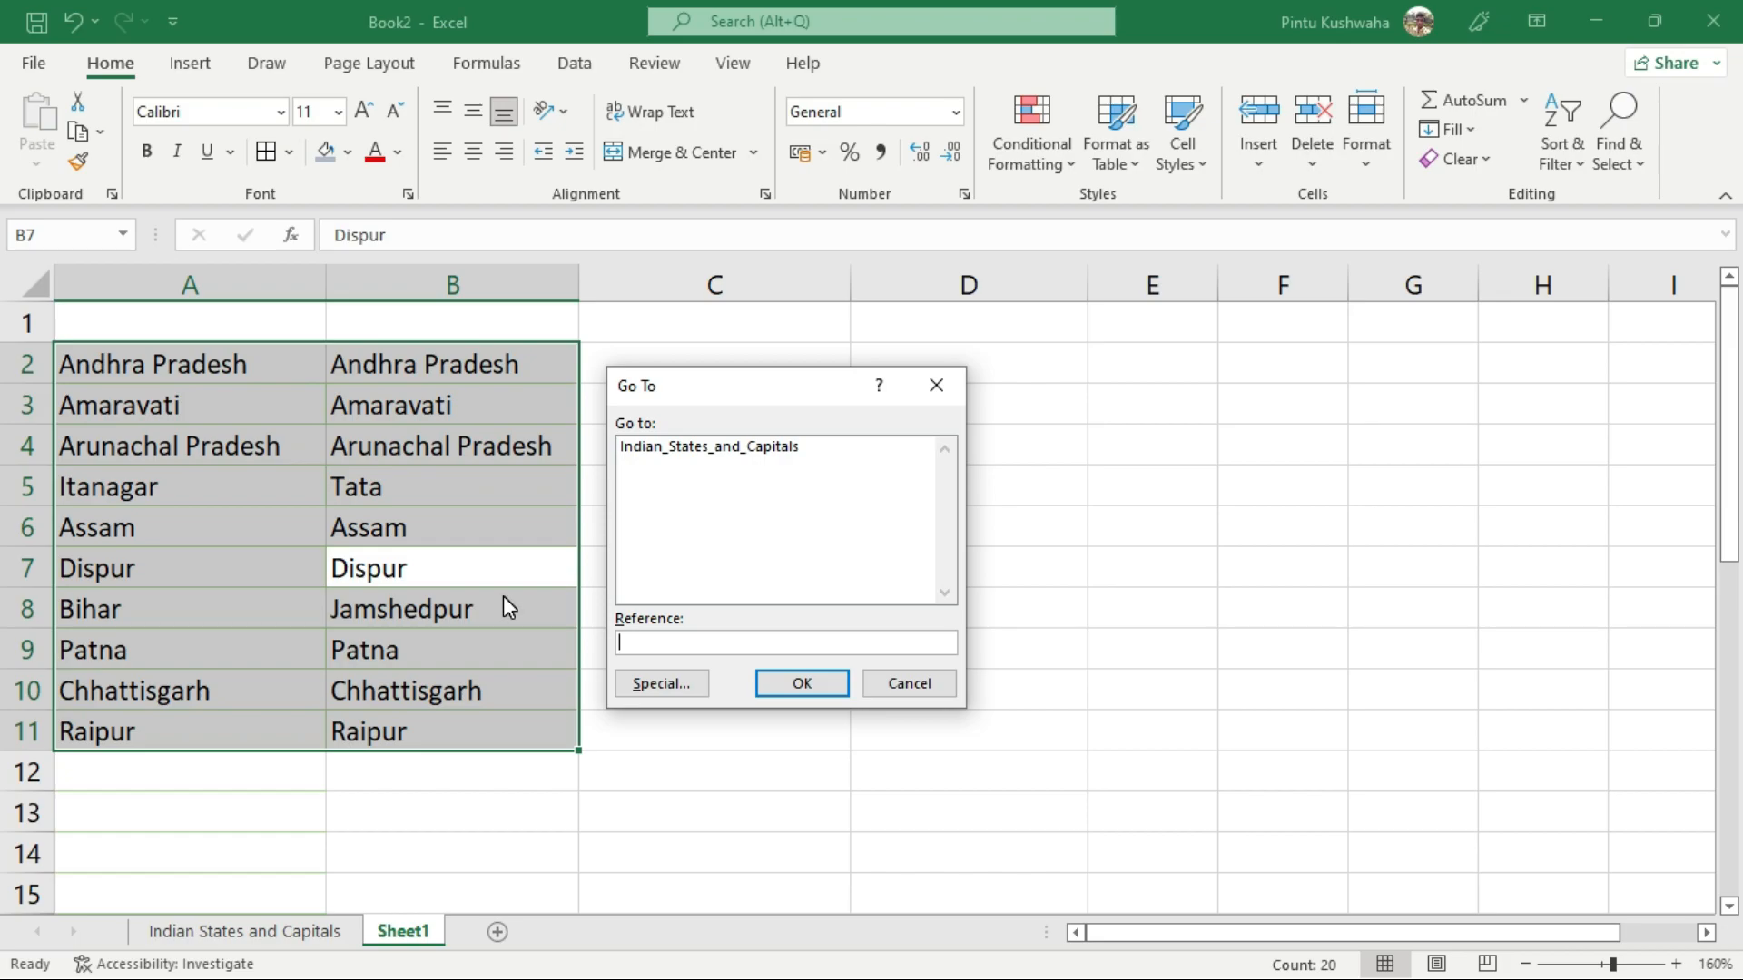
click(645, 686)
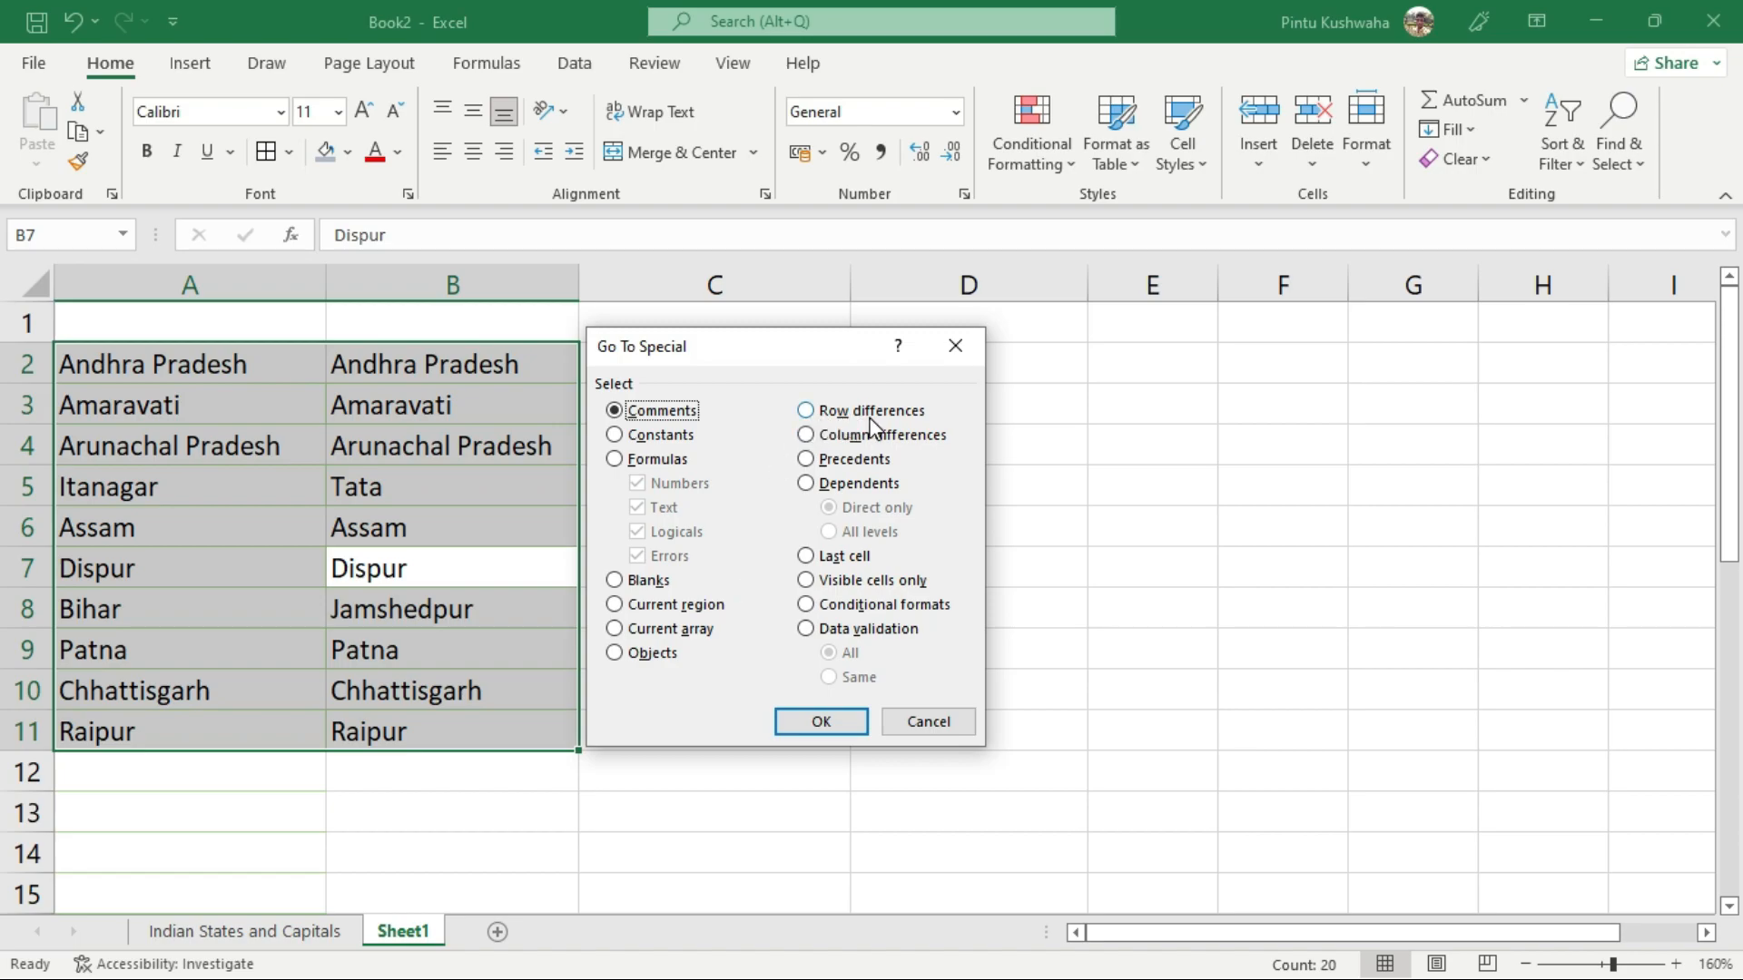
click(805, 410)
drag(735, 350, 940, 417)
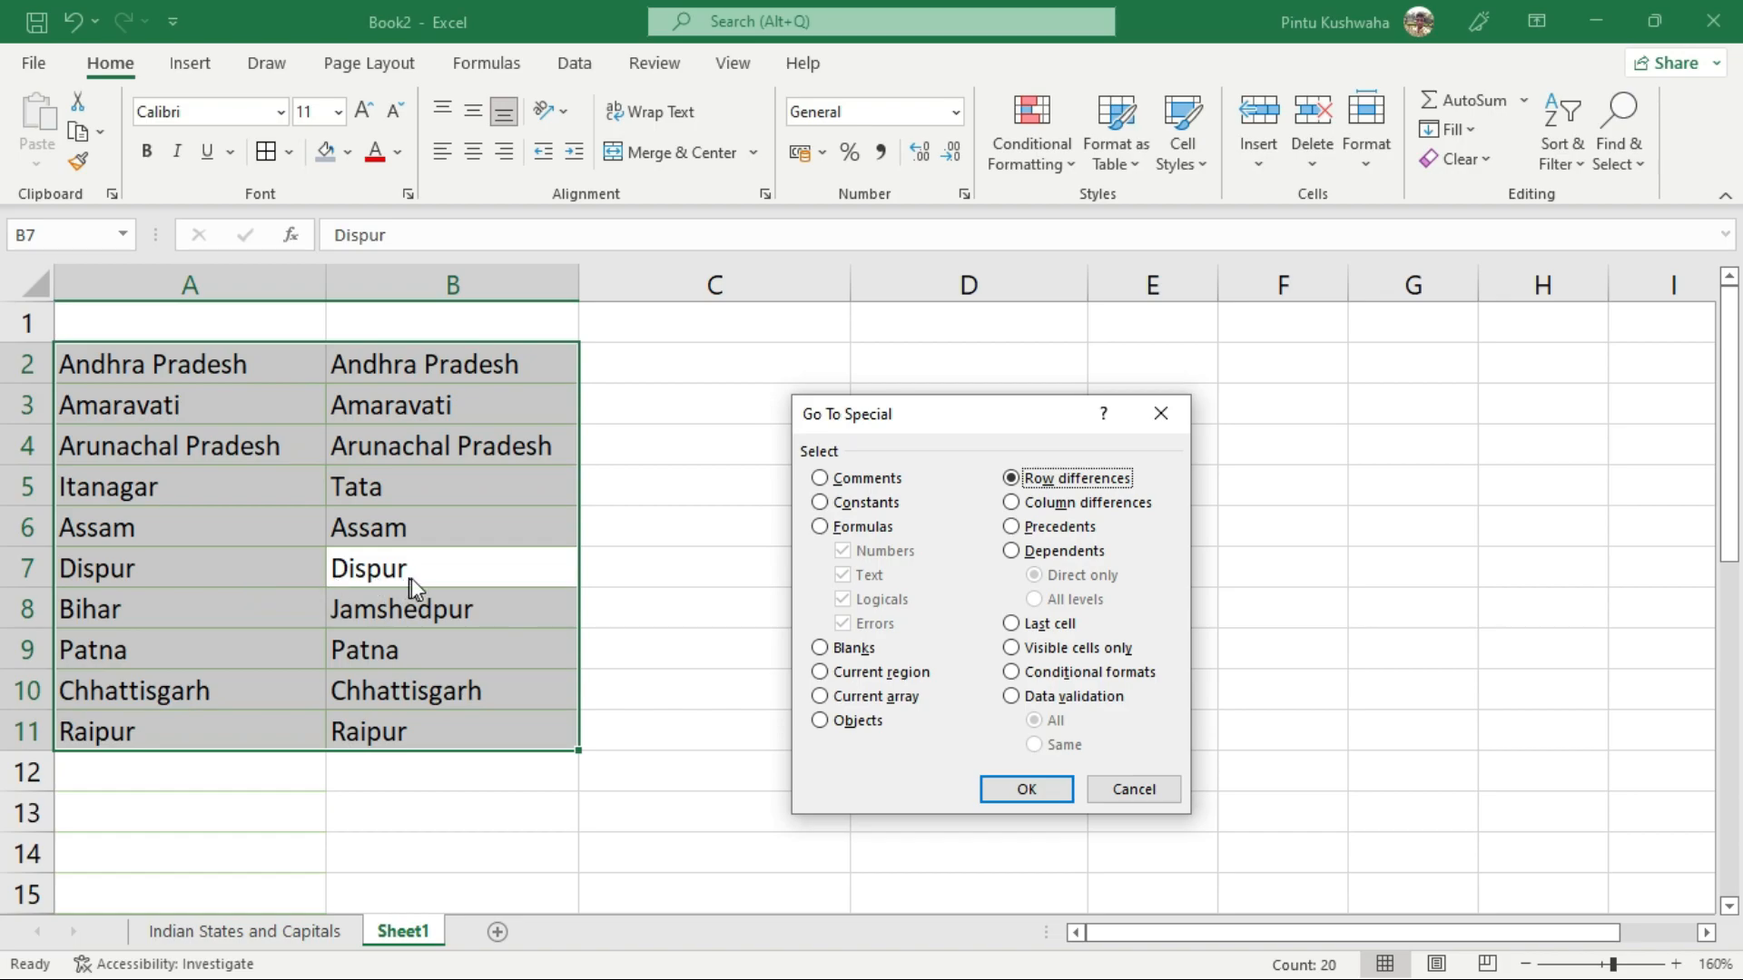
click(1026, 790)
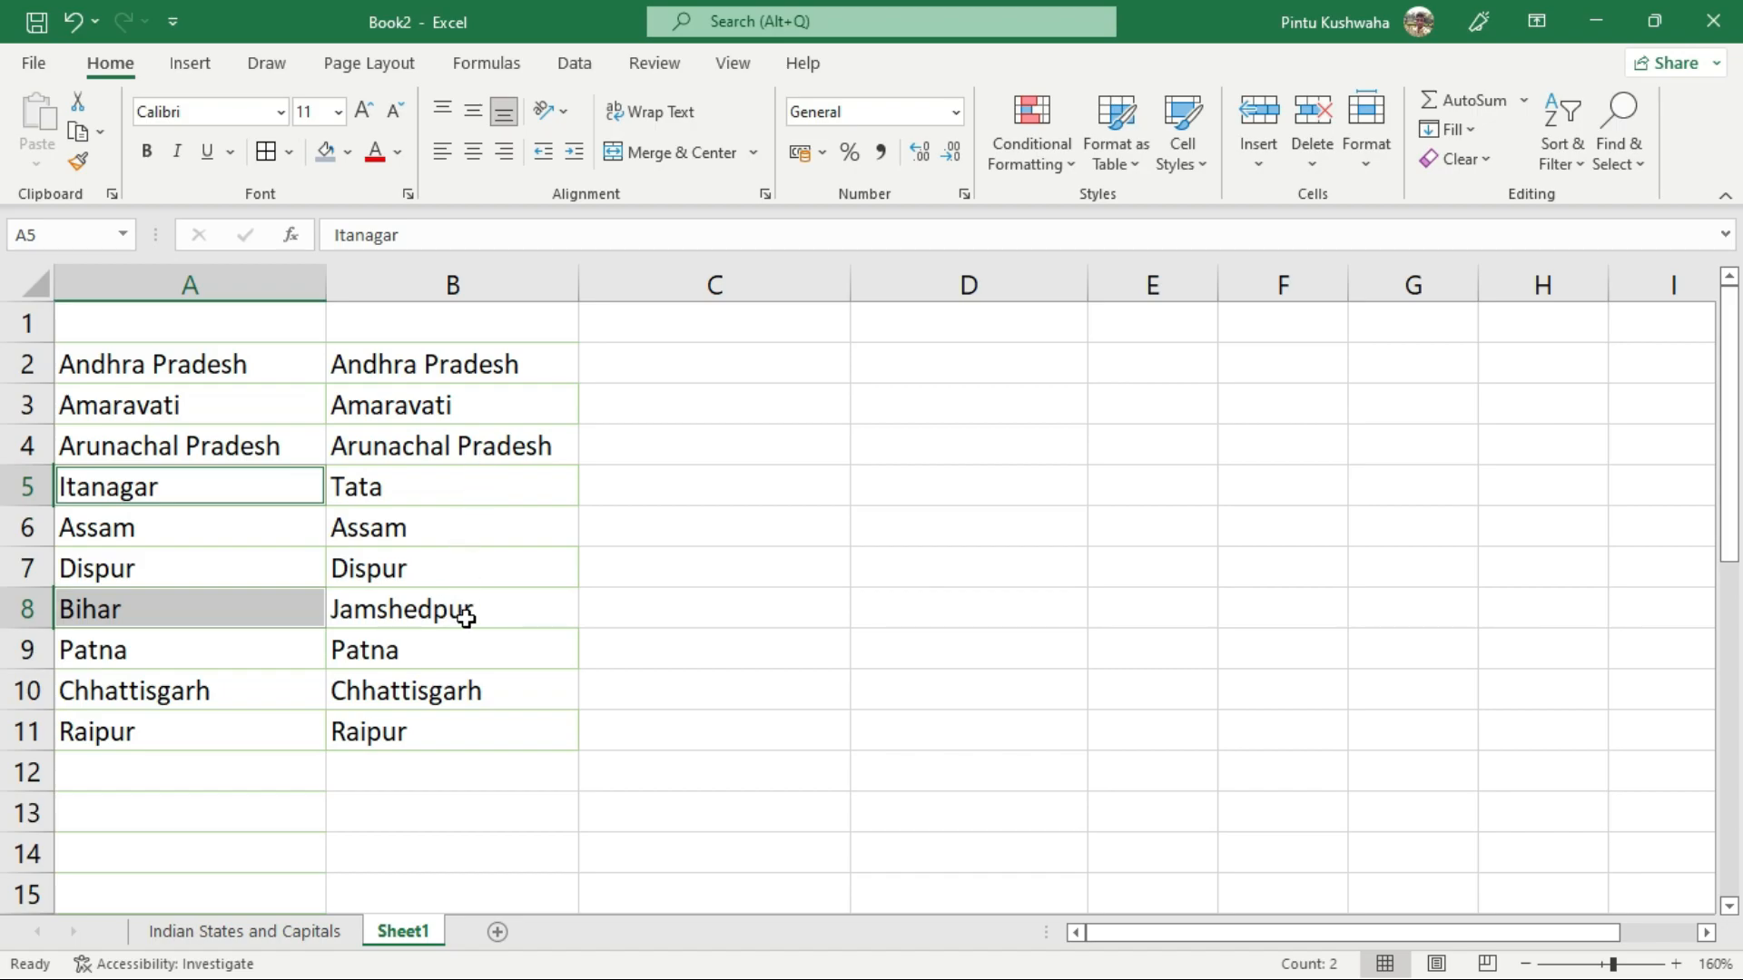
Step: Fill the selected differing cells A5 and A8 with light blue, and check them against B5 and B8
click(348, 152)
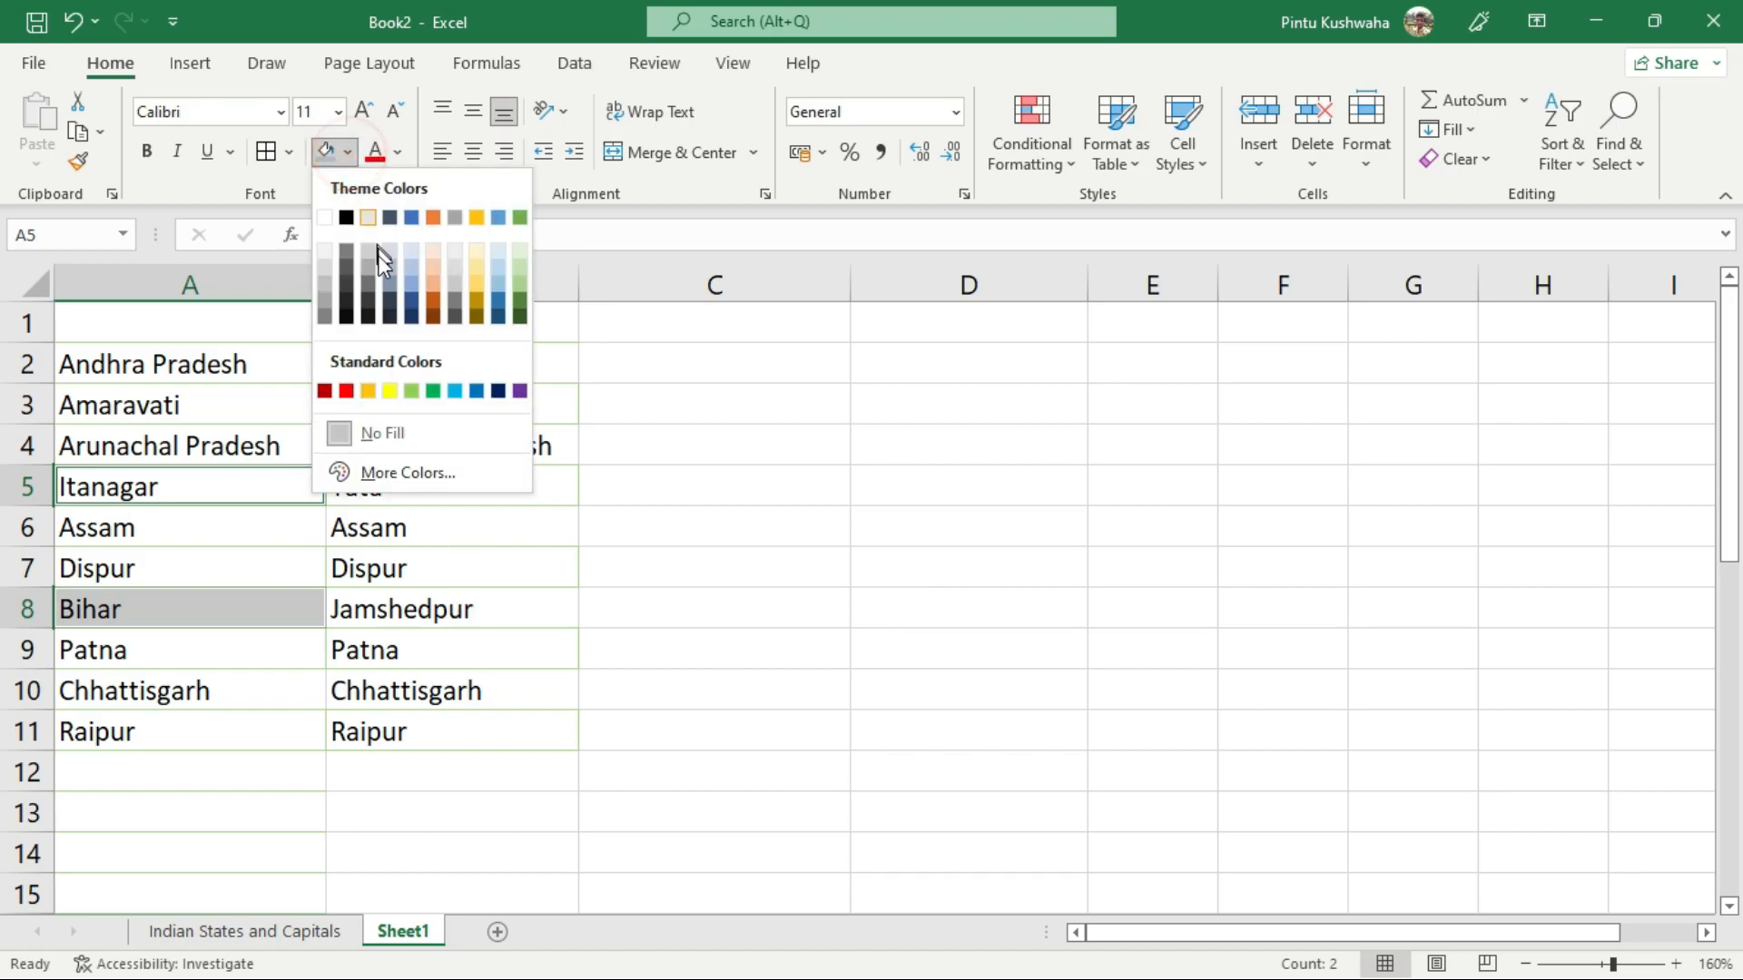
click(411, 273)
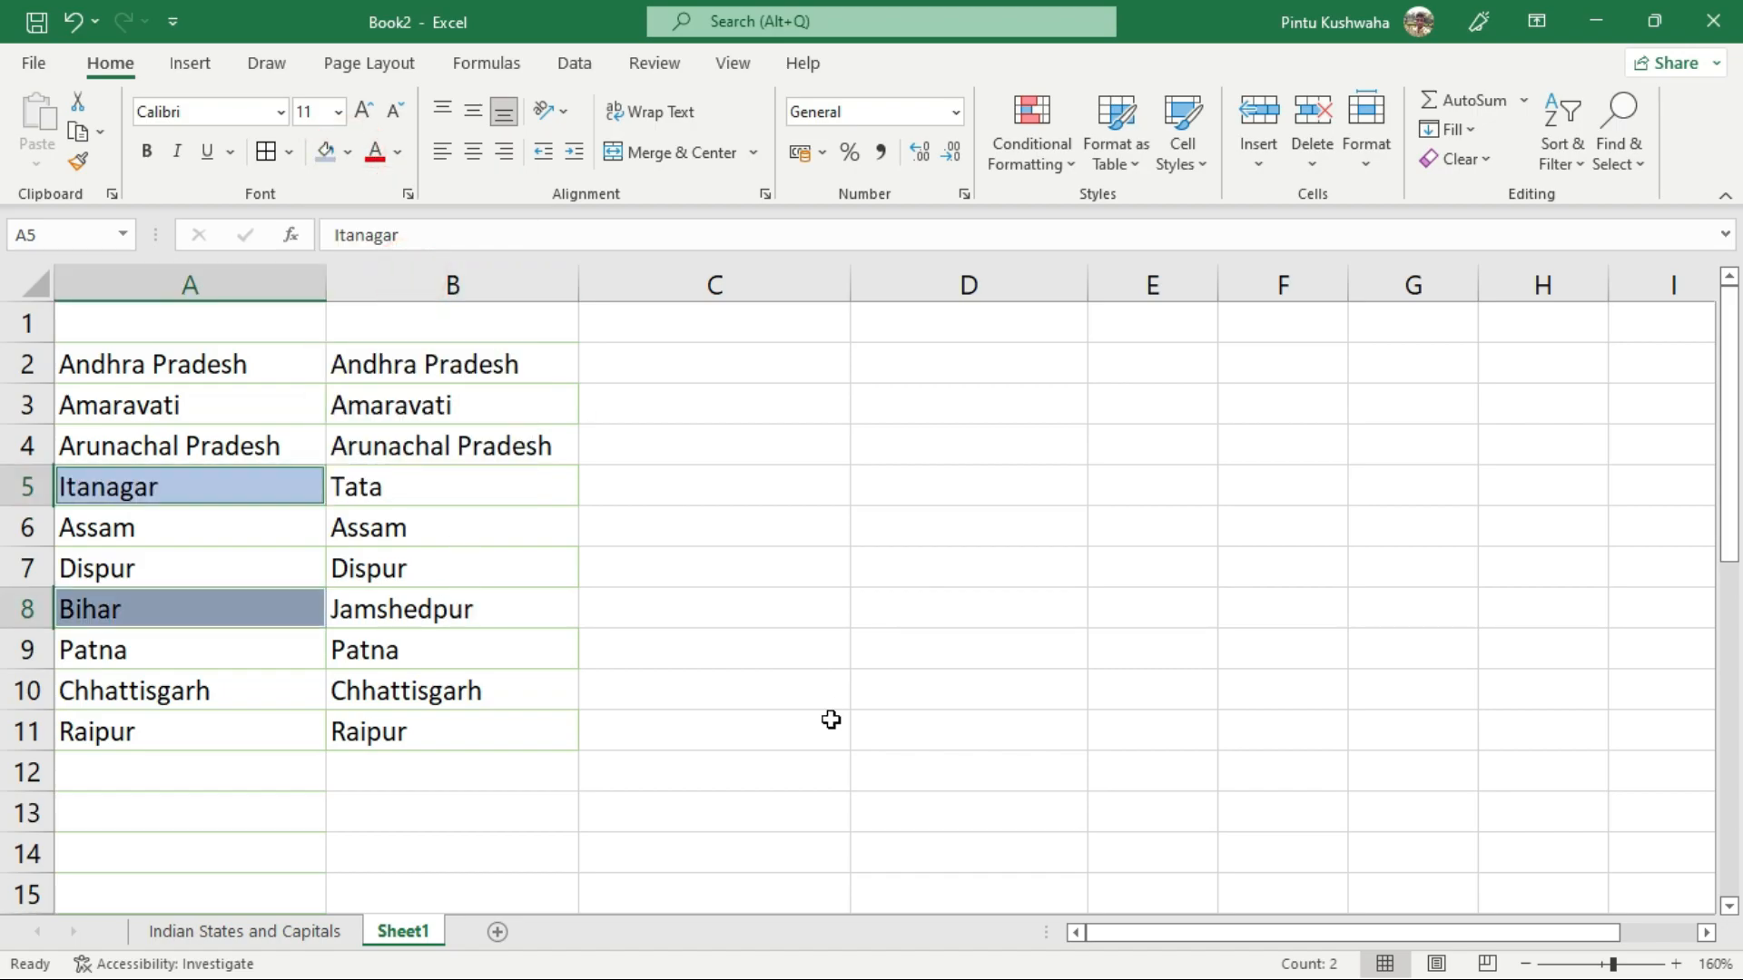
click(827, 723)
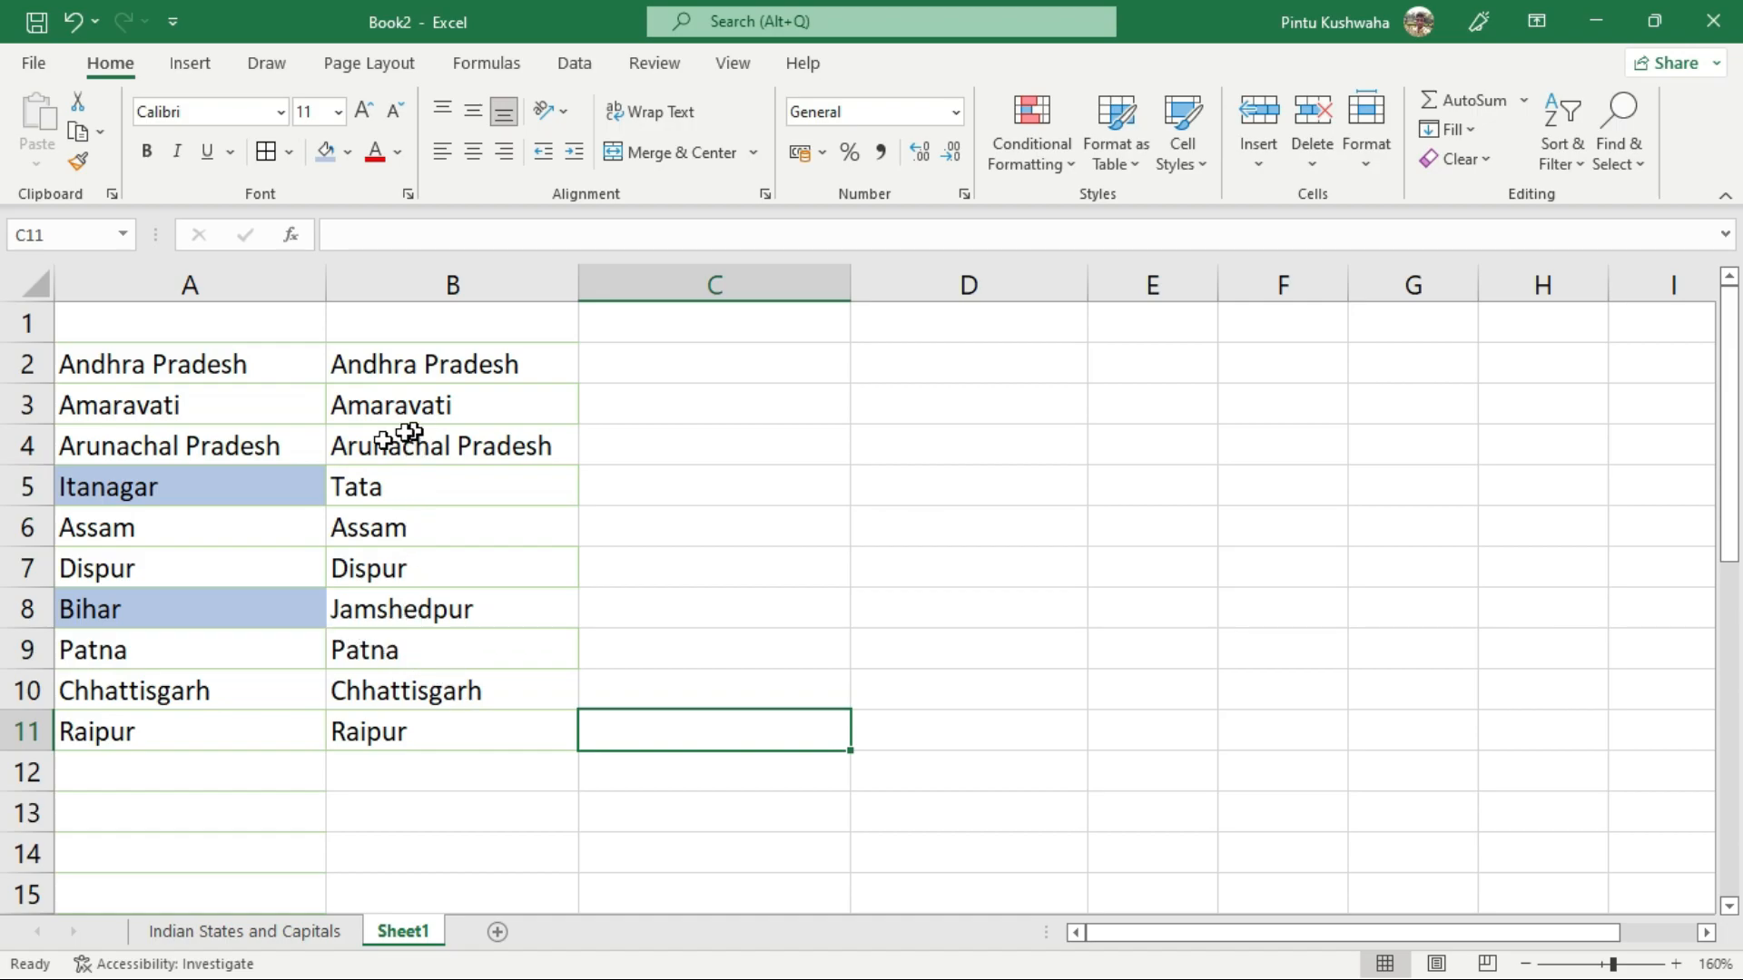
click(382, 491)
click(413, 613)
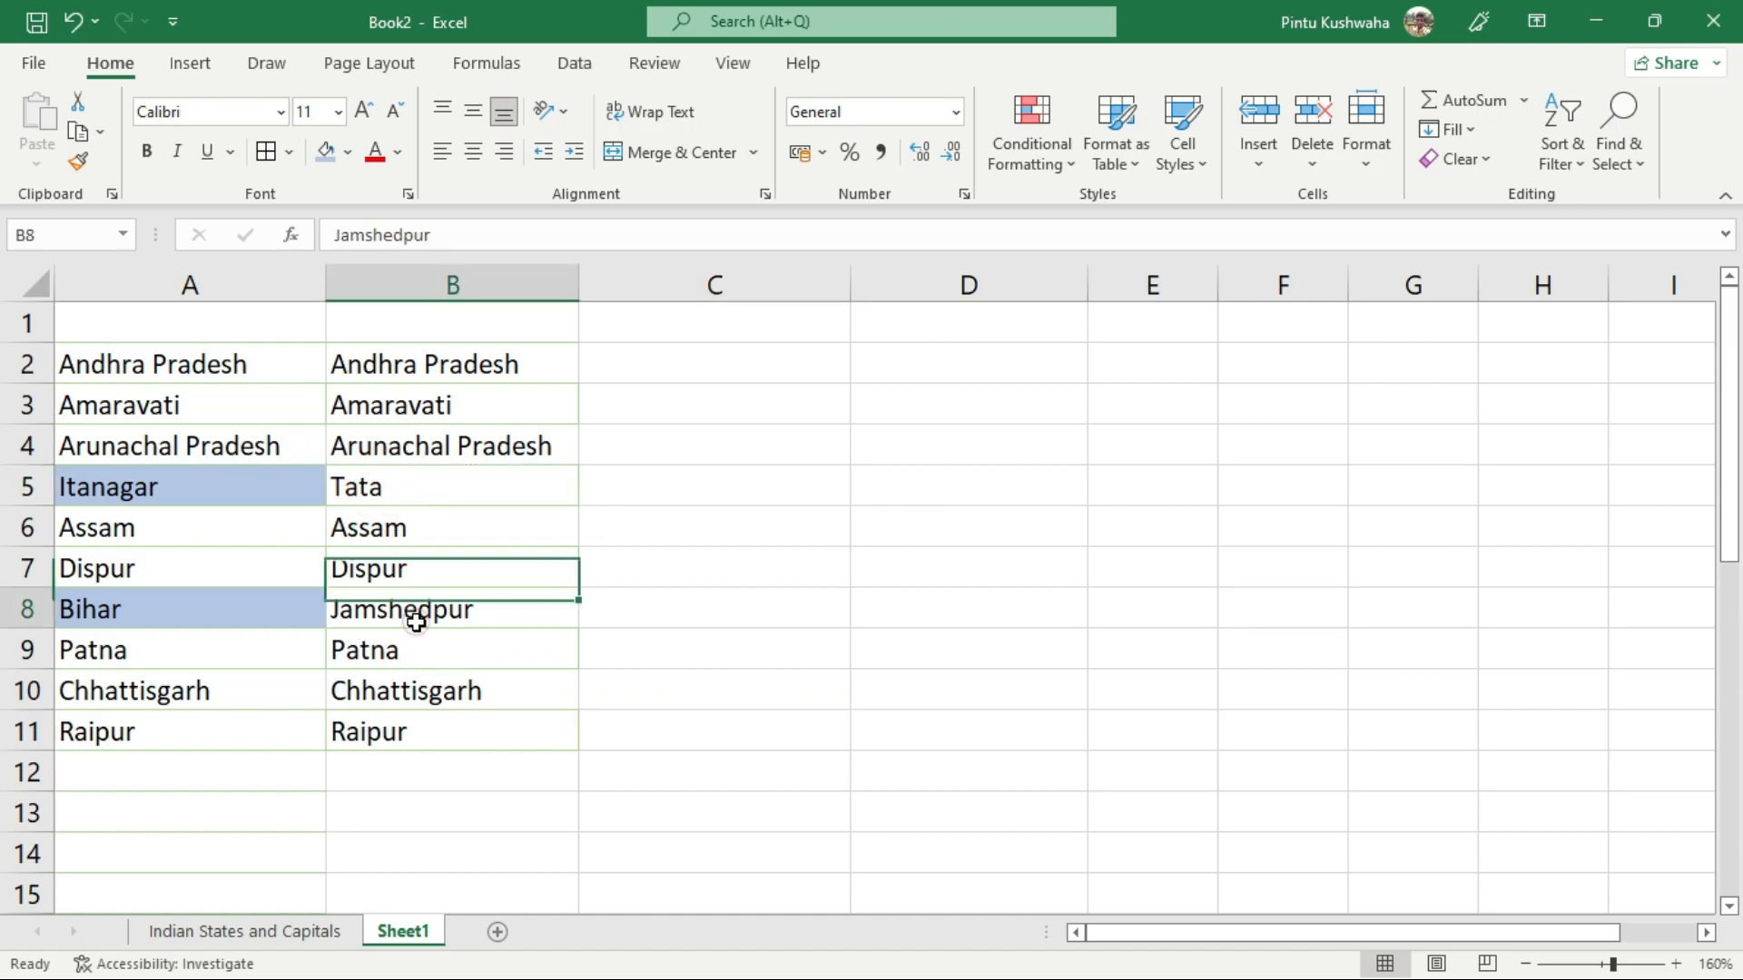